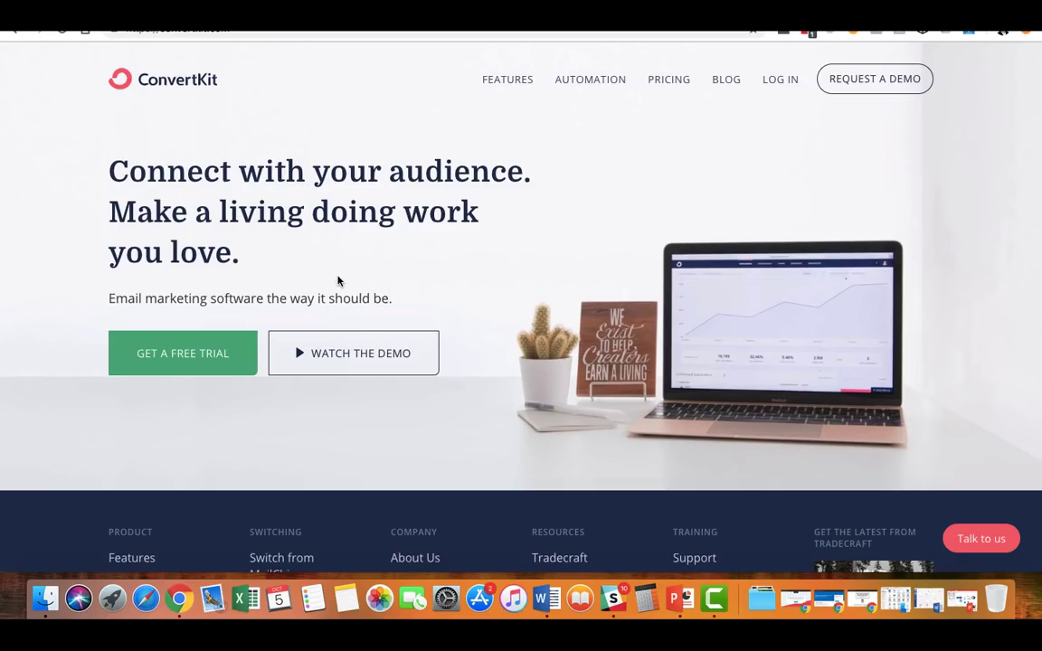
# Step: Start the free ConvertKit trial and create a new inline form from the Clean template
pyautogui.click(190, 348)
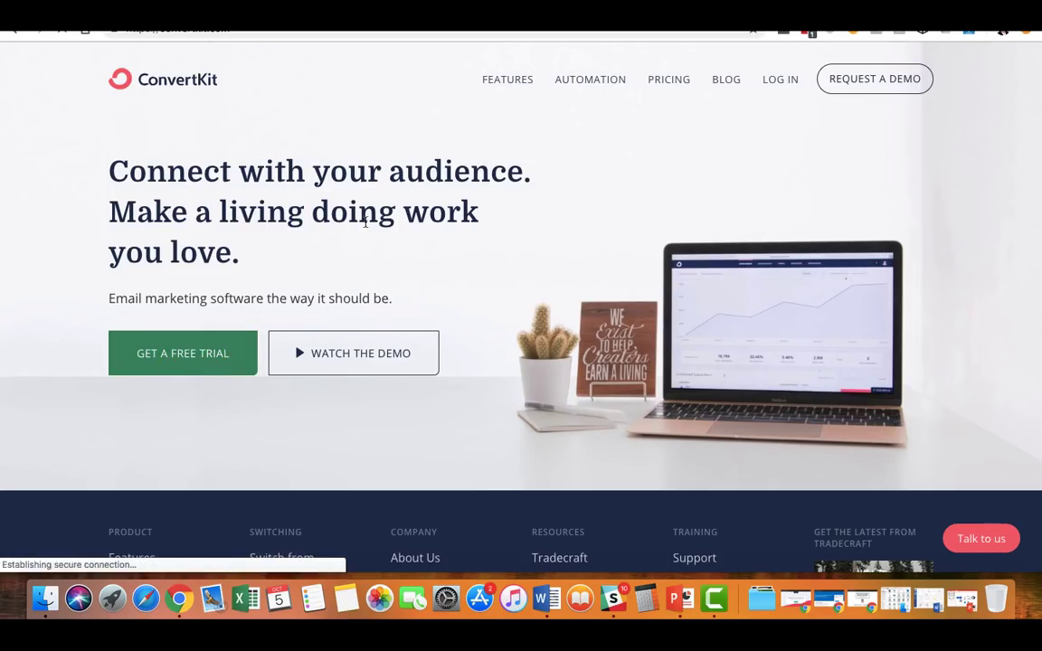
pyautogui.click(179, 362)
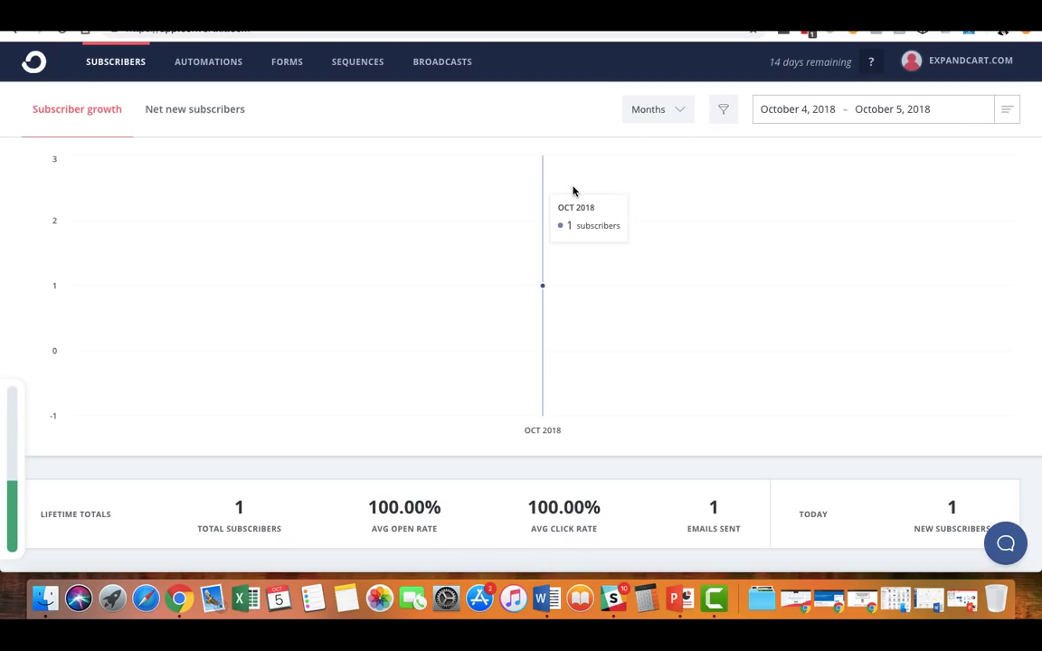
pyautogui.click(287, 62)
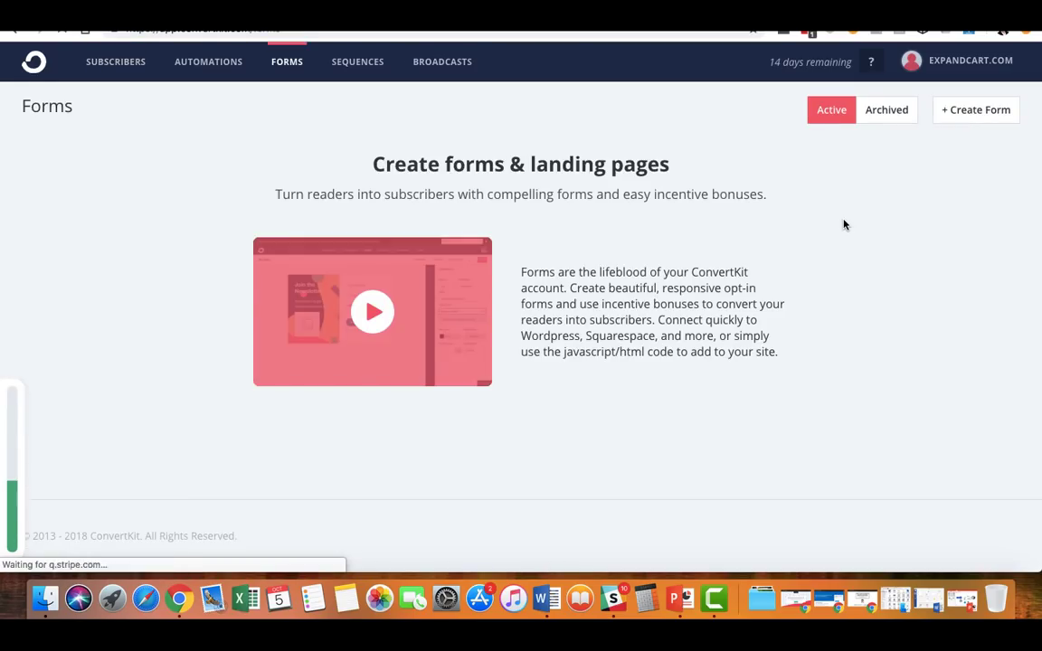
pyautogui.click(980, 110)
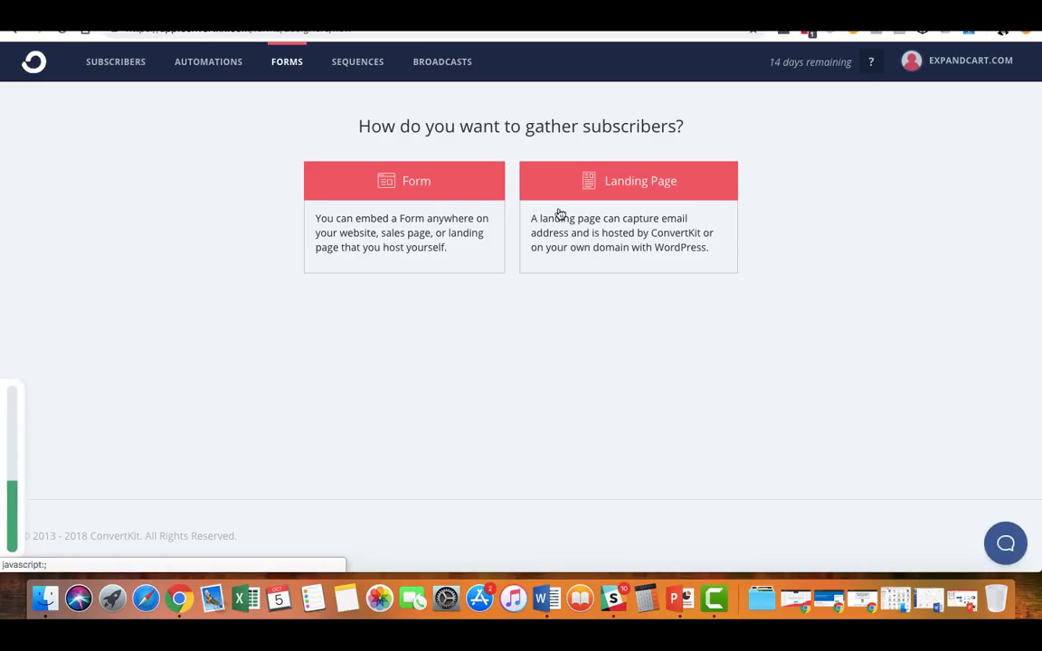
pyautogui.click(411, 221)
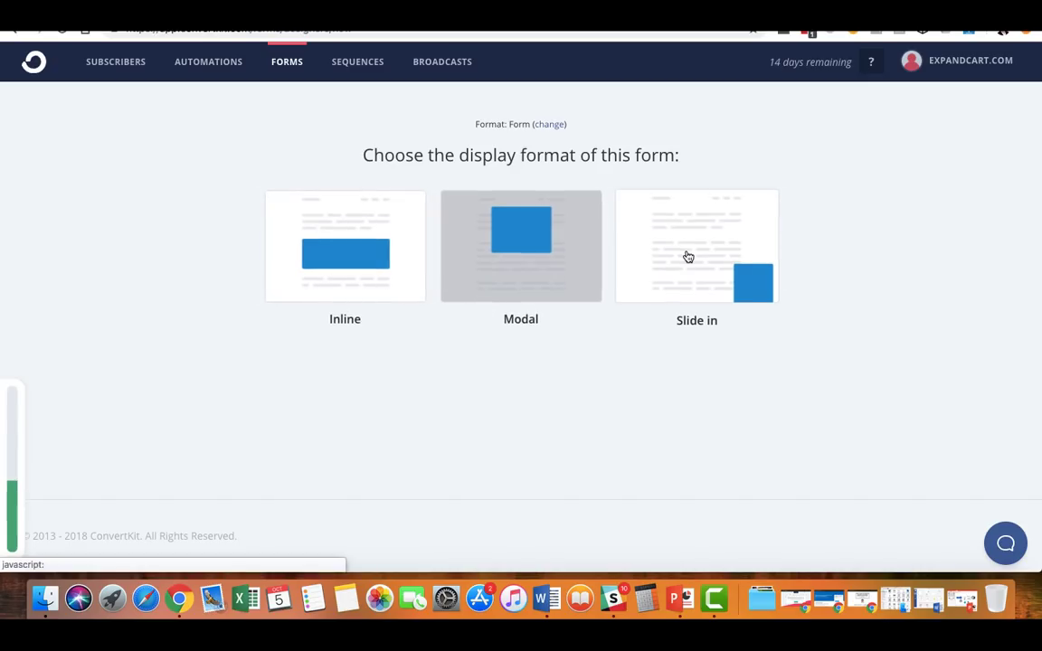
pyautogui.click(351, 261)
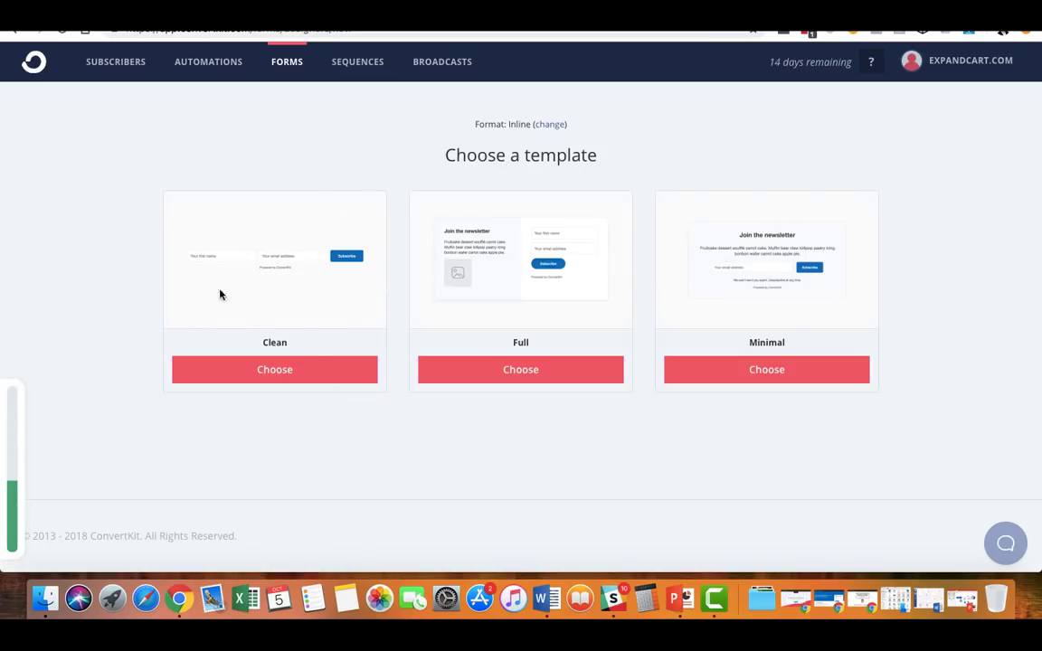
pyautogui.click(309, 375)
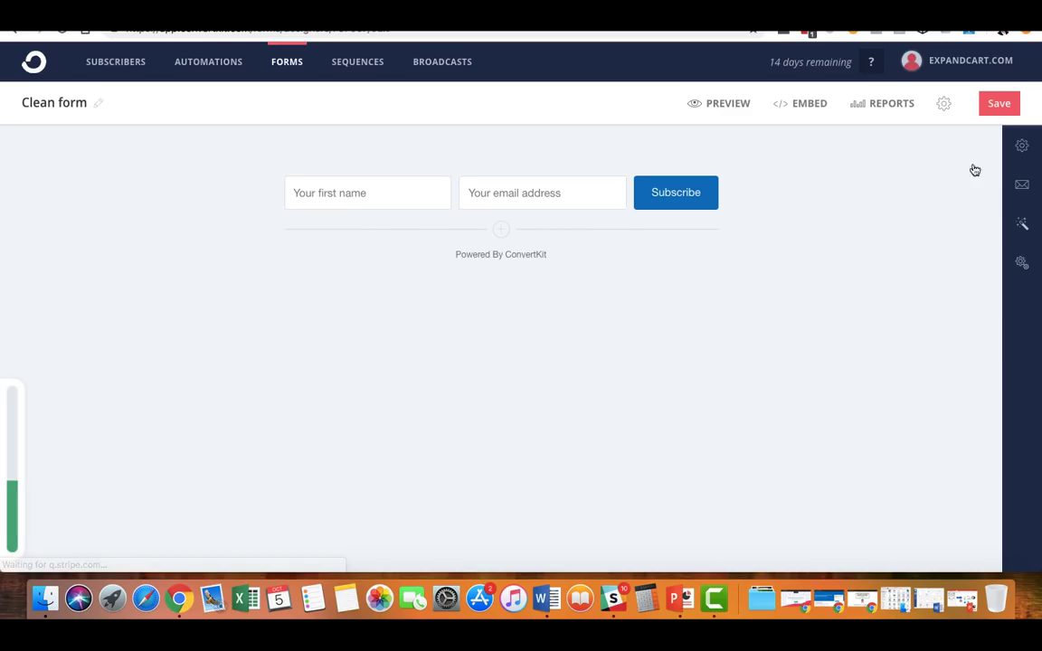
# Step: Change the Subscribe button's text to "Download Our Free e-book now and double your conversion rate"
pyautogui.click(1020, 145)
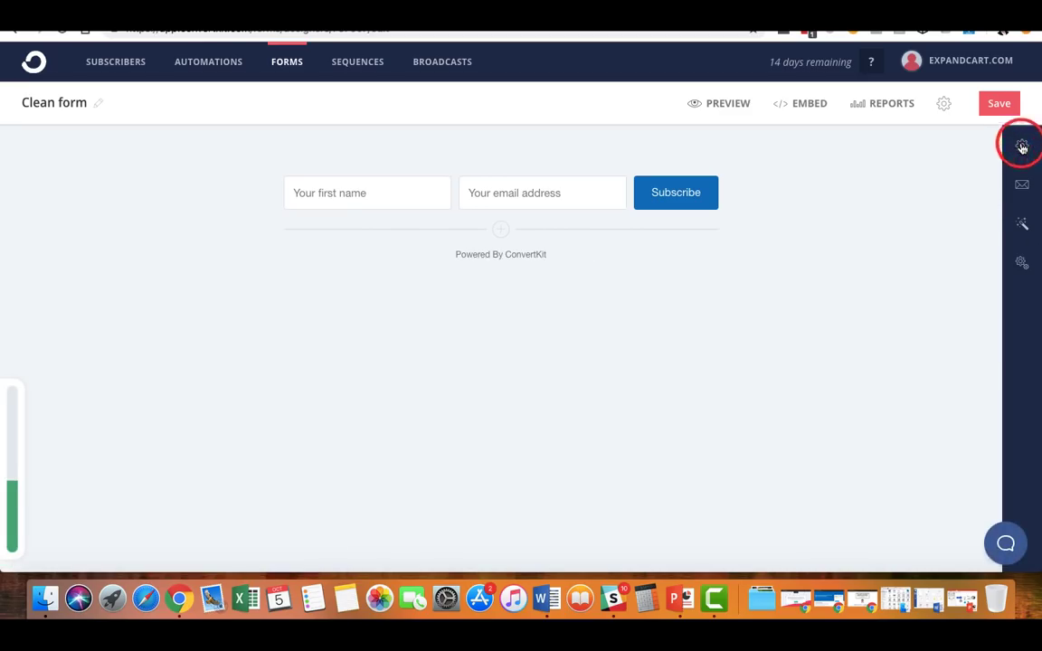
pyautogui.click(563, 191)
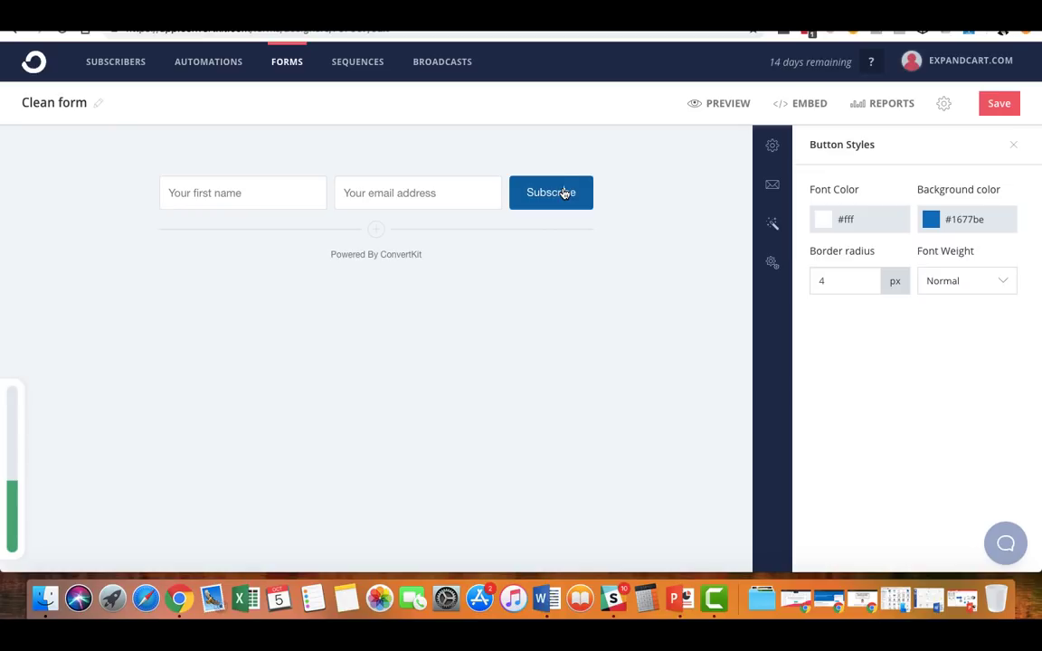
pyautogui.doubleClick(579, 191)
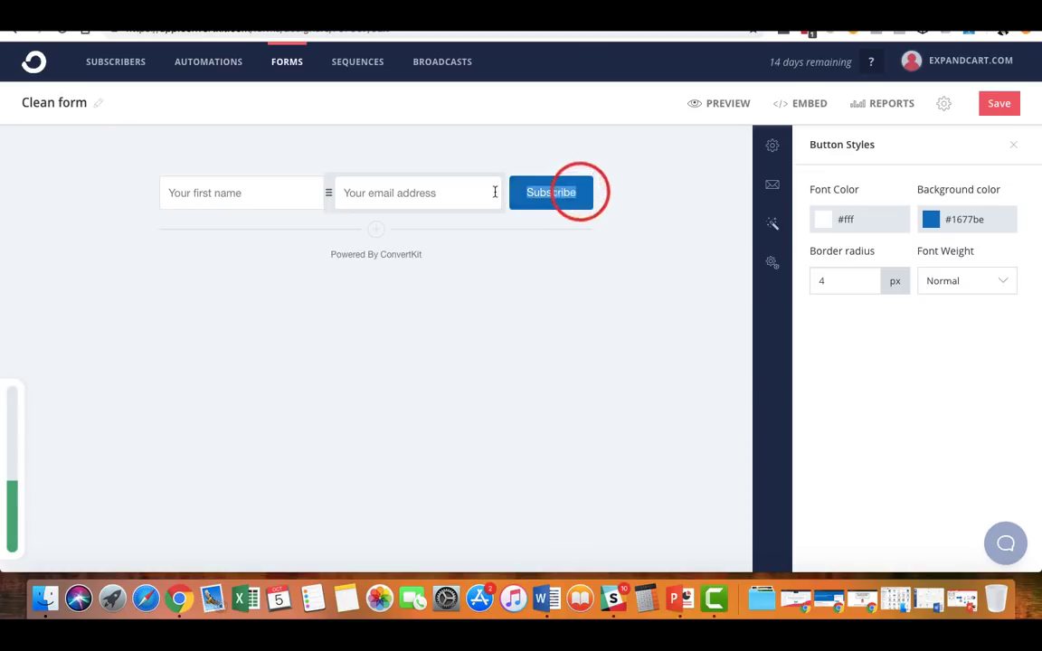
pyautogui.click(553, 197)
pyautogui.doubleClick(565, 195)
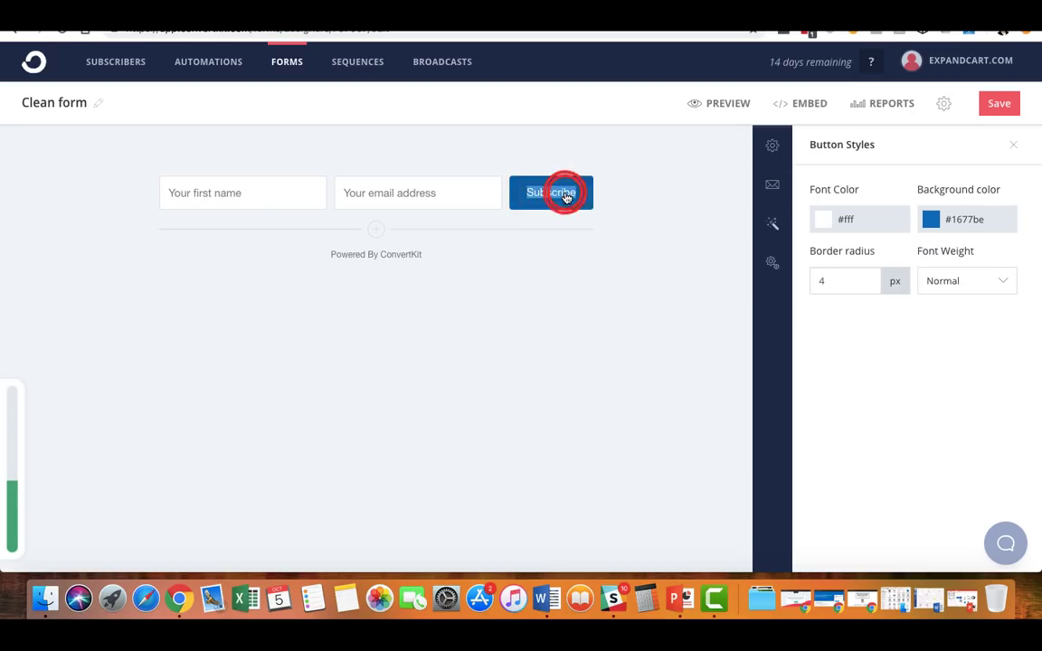
pyautogui.write('Down')
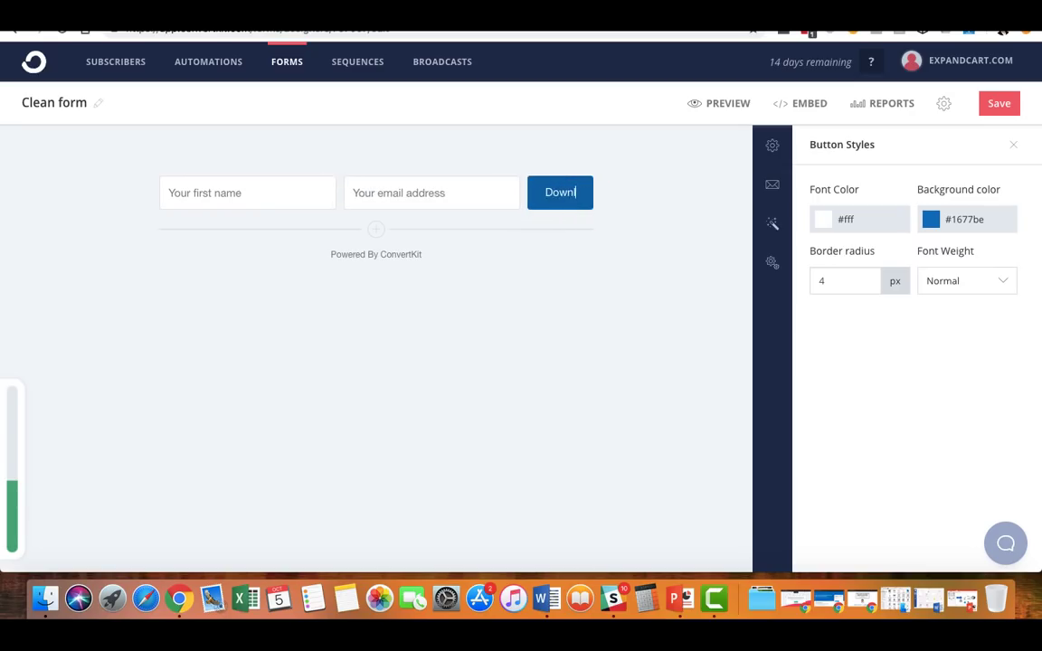
pyautogui.write('load')
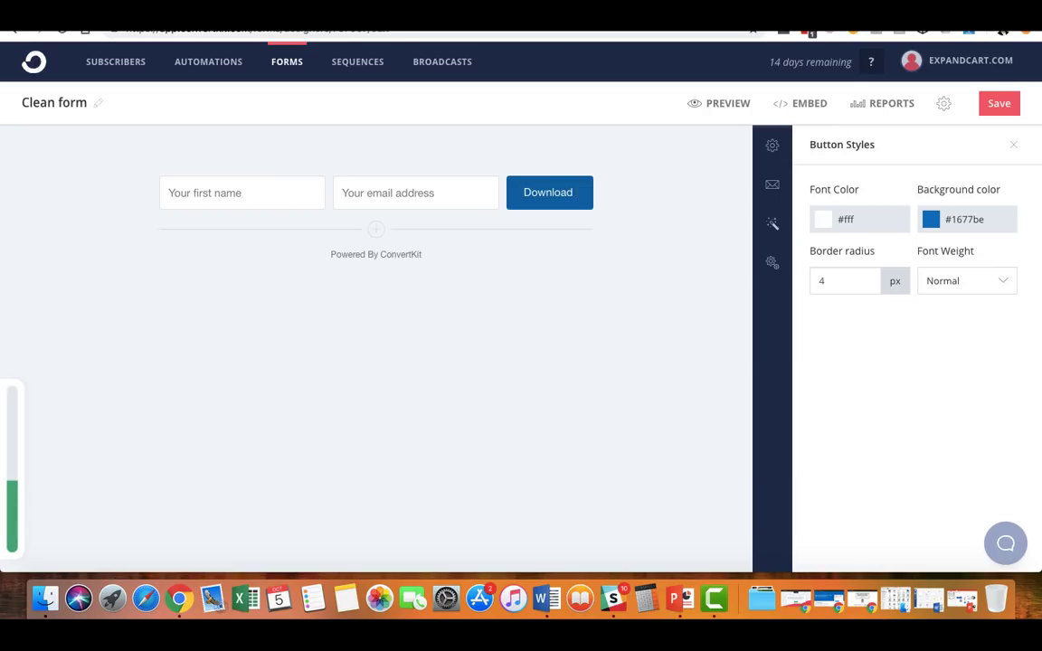
pyautogui.write(' Our Free e-')
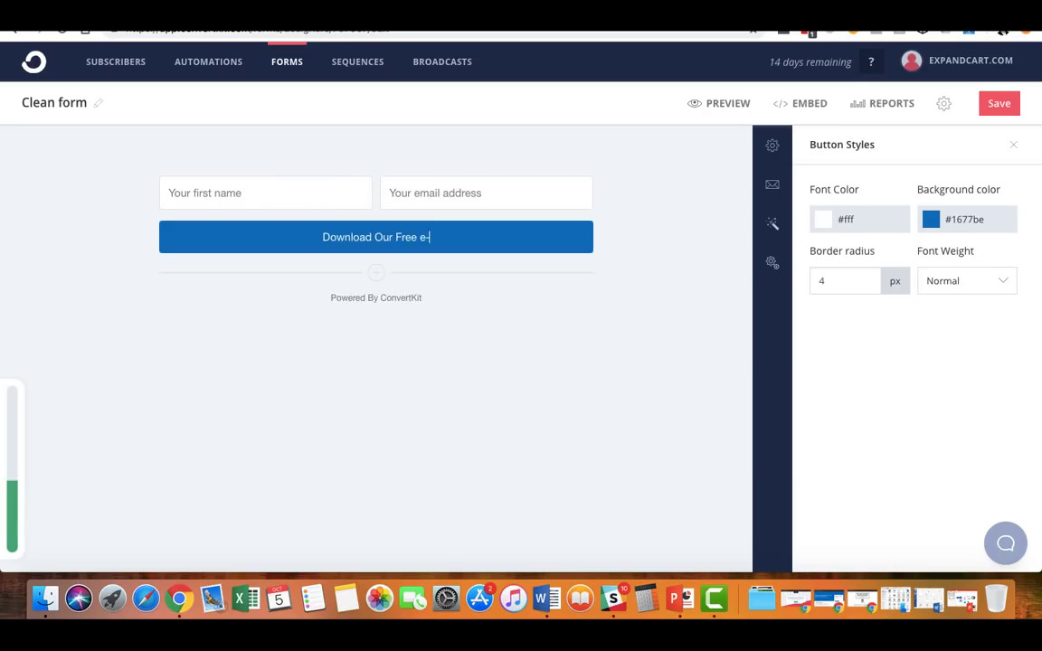
pyautogui.write('book now and double your conversion rate')
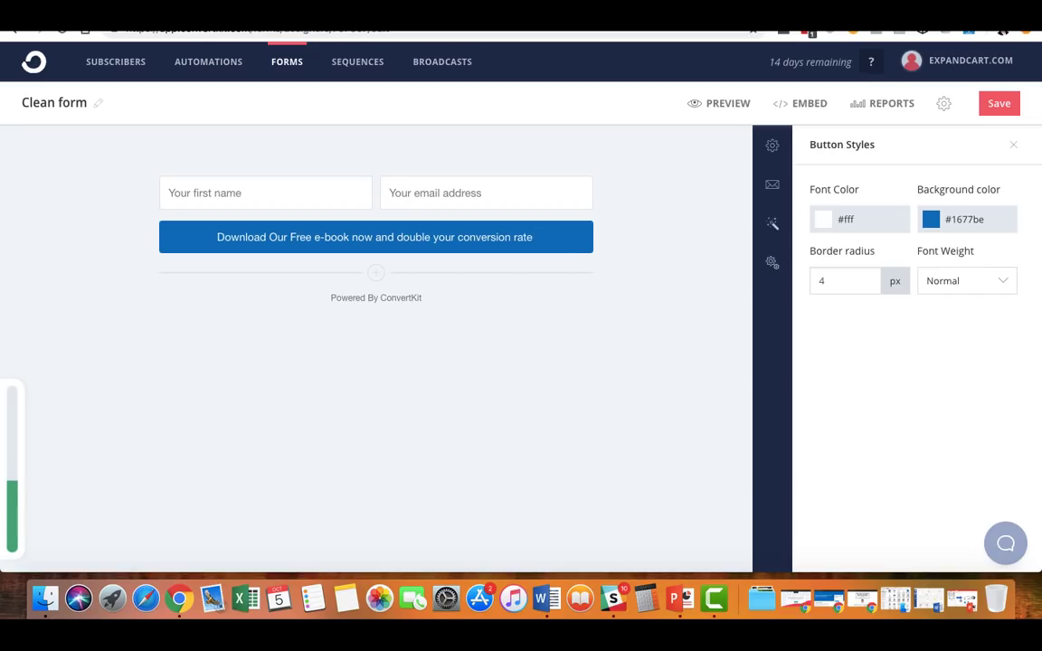
# Step: Set the download button's font weight to Bold and save the form
pyautogui.click(469, 238)
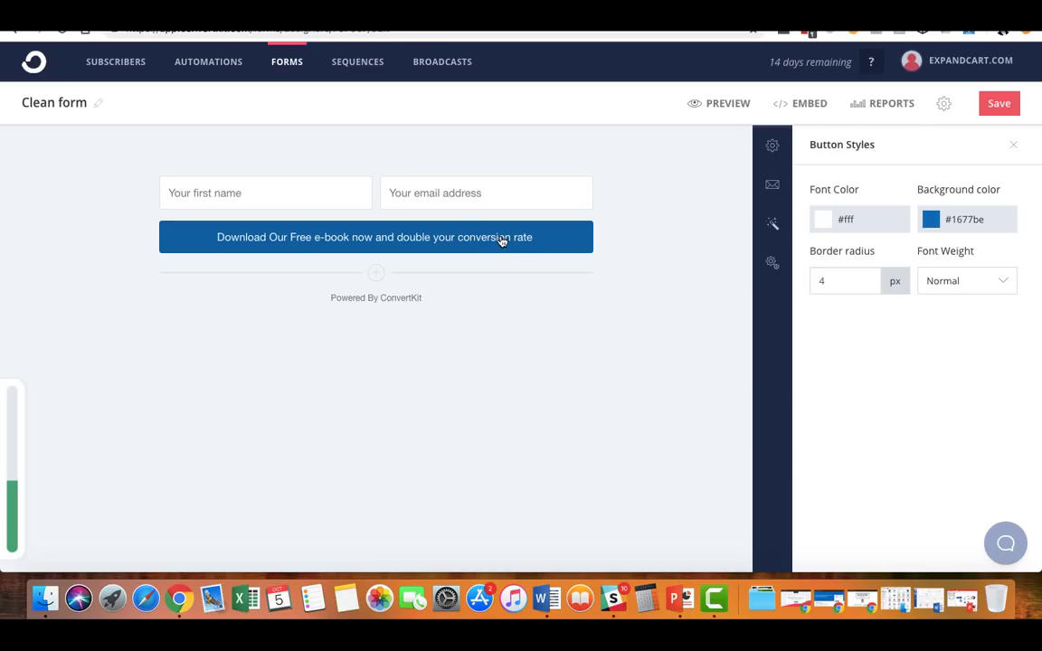
pyautogui.tripleClick(495, 238)
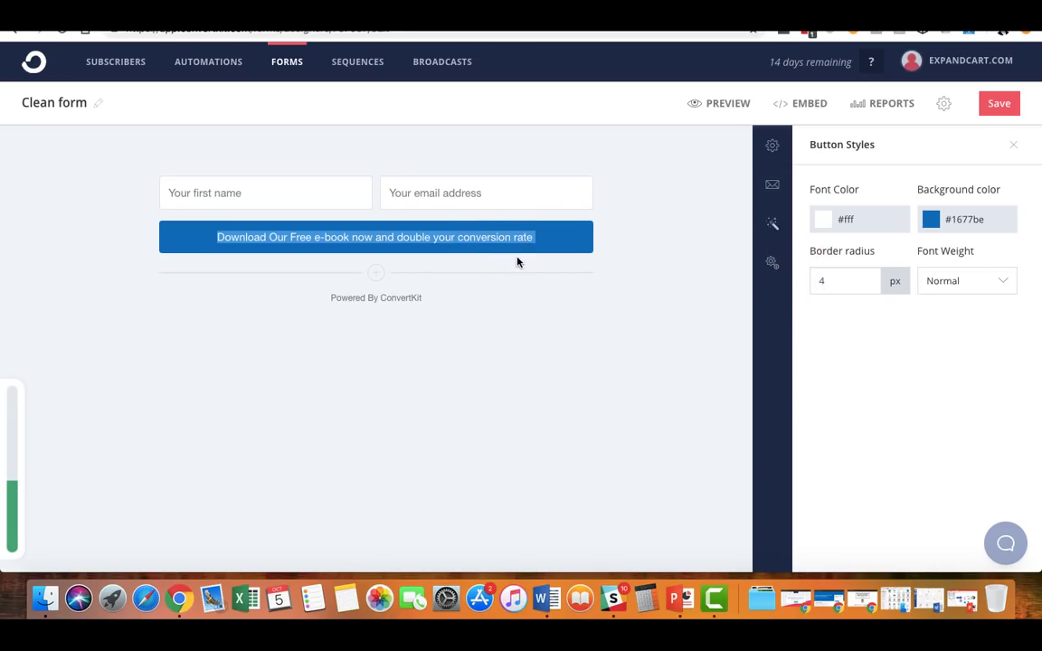
pyautogui.click(944, 282)
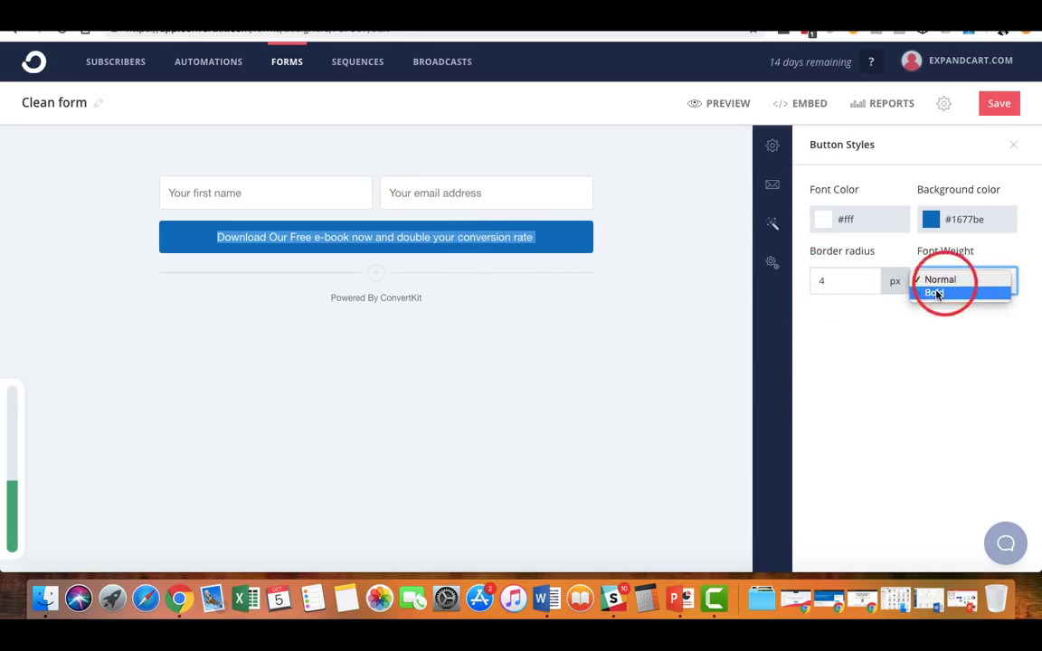
pyautogui.click(936, 293)
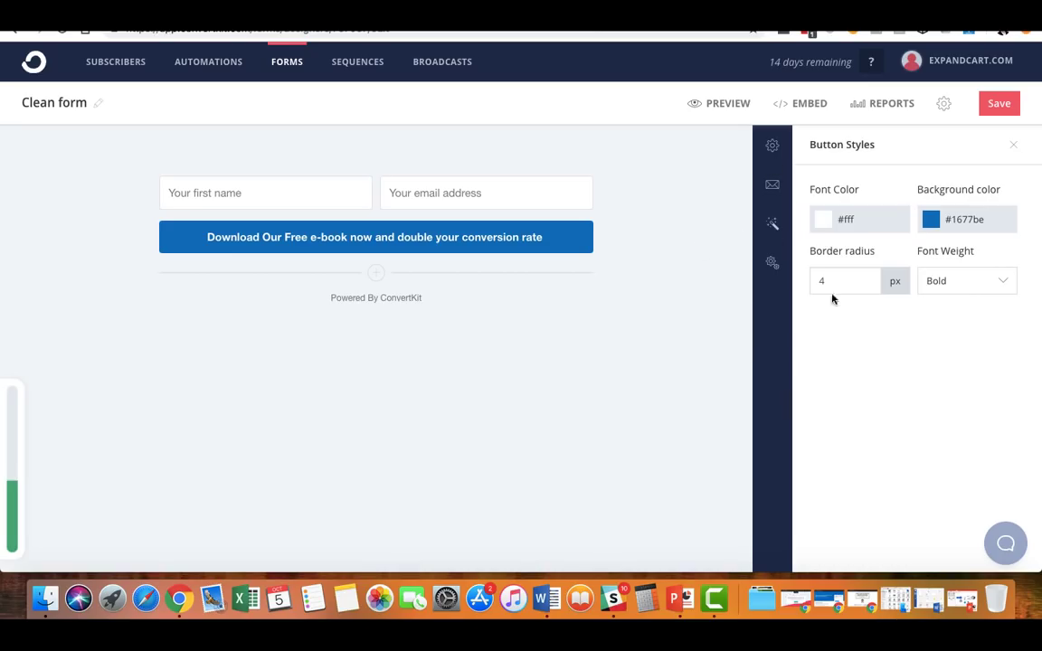
pyautogui.click(1003, 114)
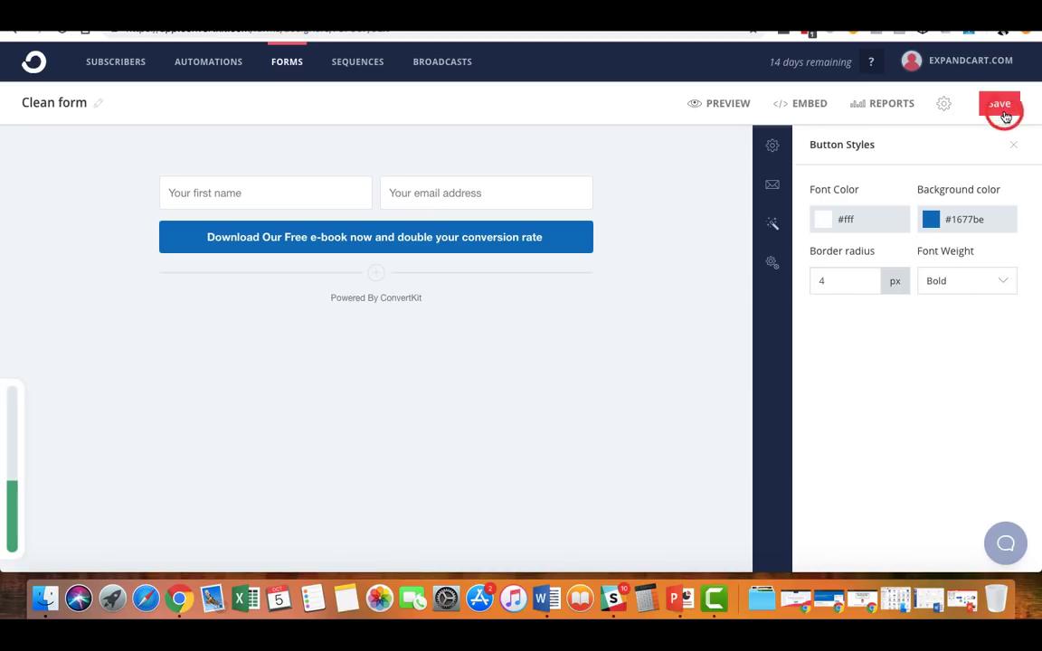
# Step: Copy the form's JavaScript embed code
pyautogui.click(806, 104)
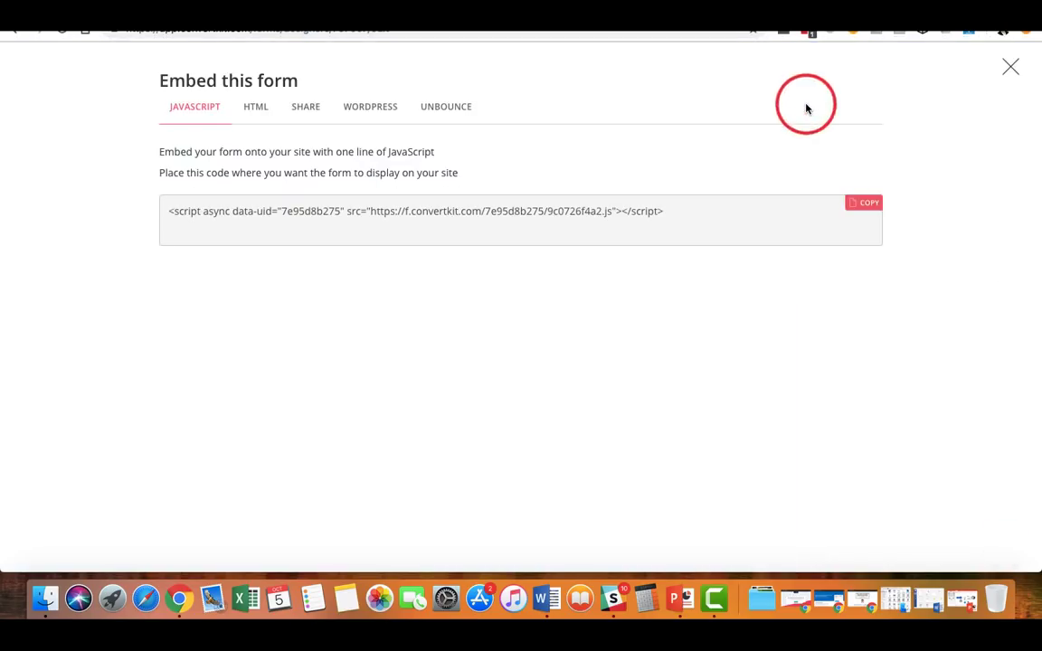
pyautogui.click(666, 212)
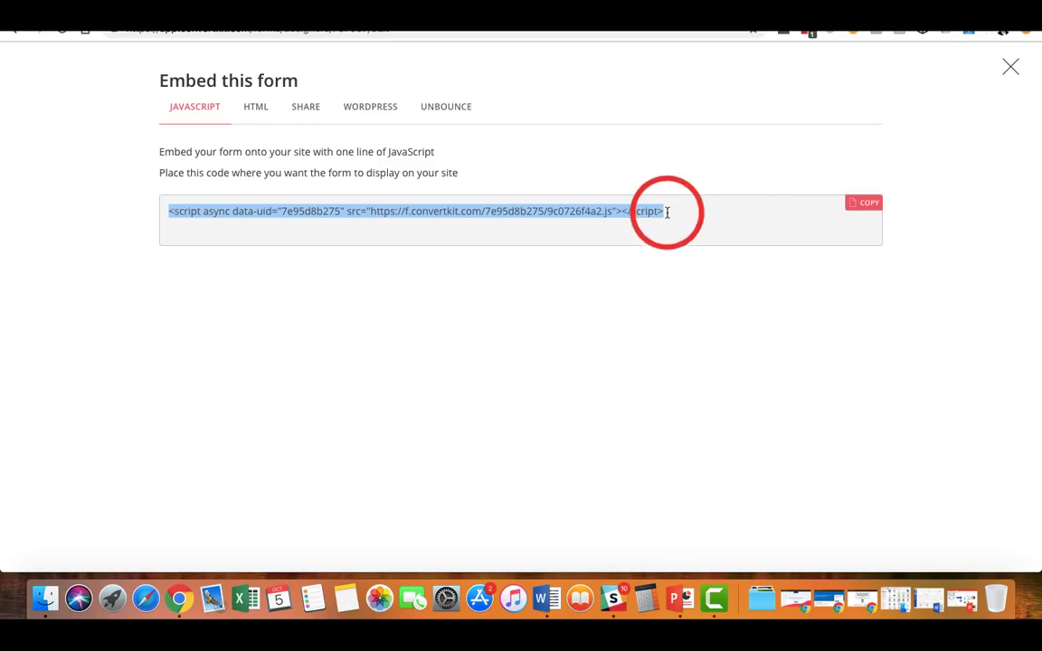
pyautogui.click(866, 204)
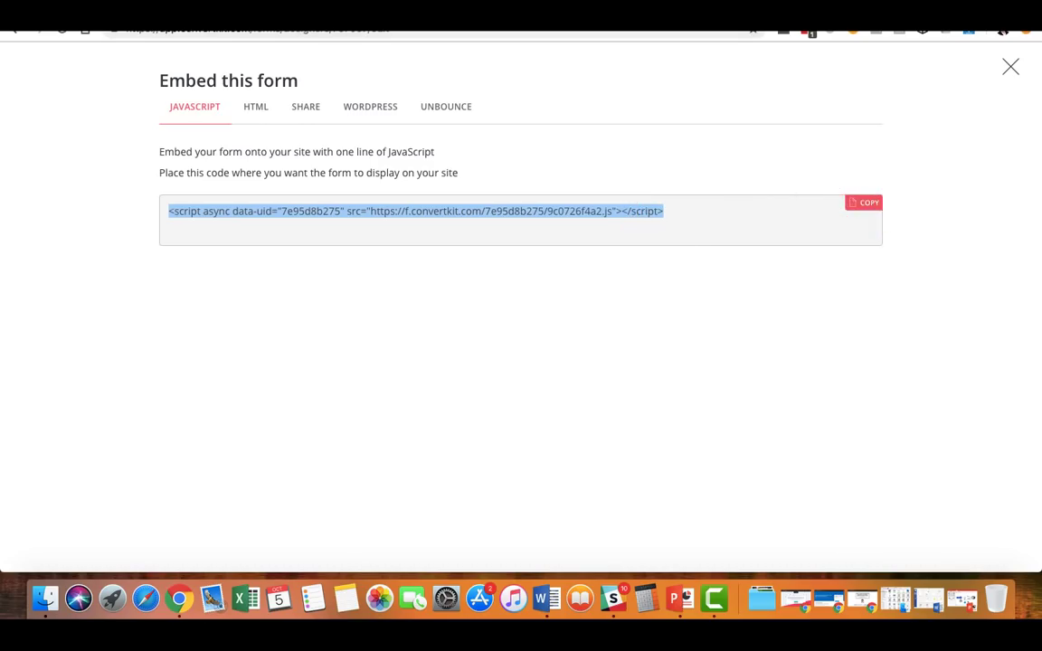
# Step: Switch to the WordPress dashboard and open the draft post "Example for the optin form" for editing
pyautogui.click(271, 16)
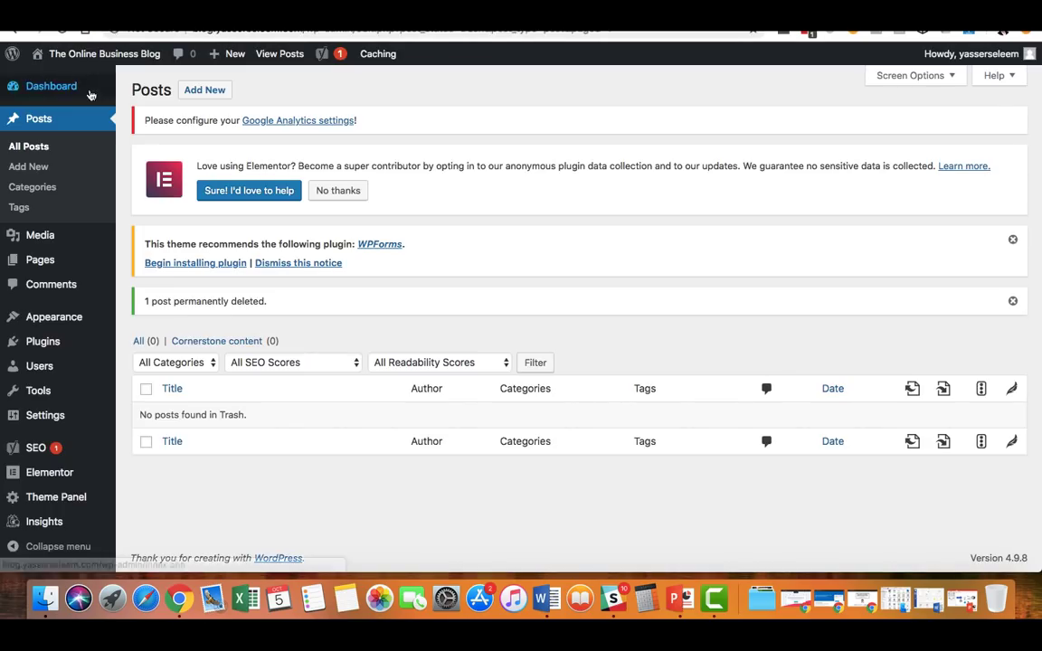
pyautogui.moveTo(105, 317)
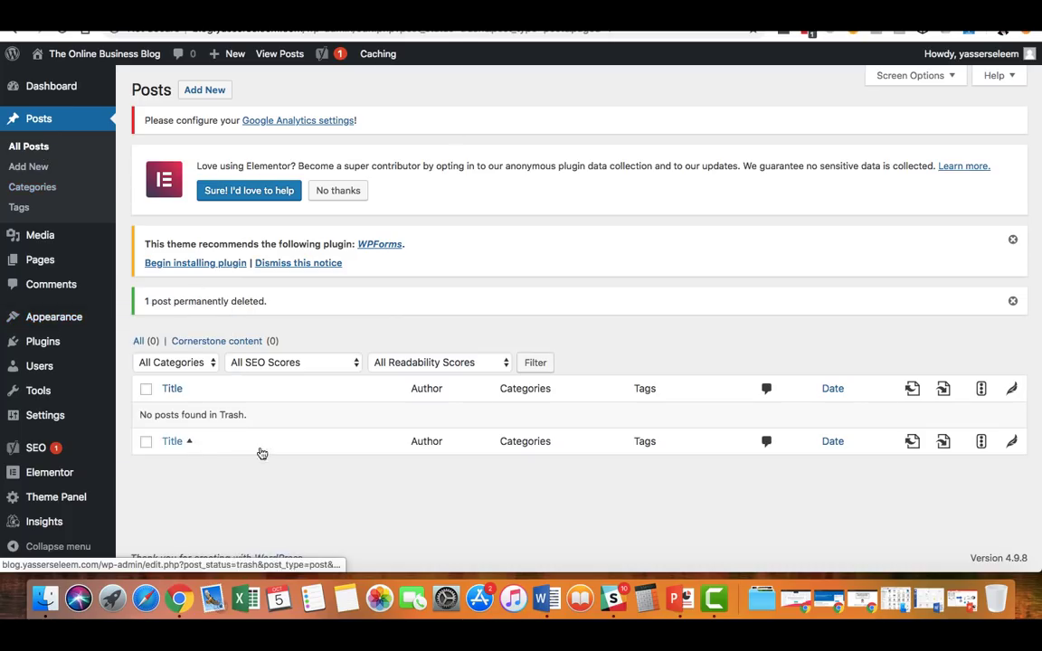
pyautogui.moveTo(111, 234)
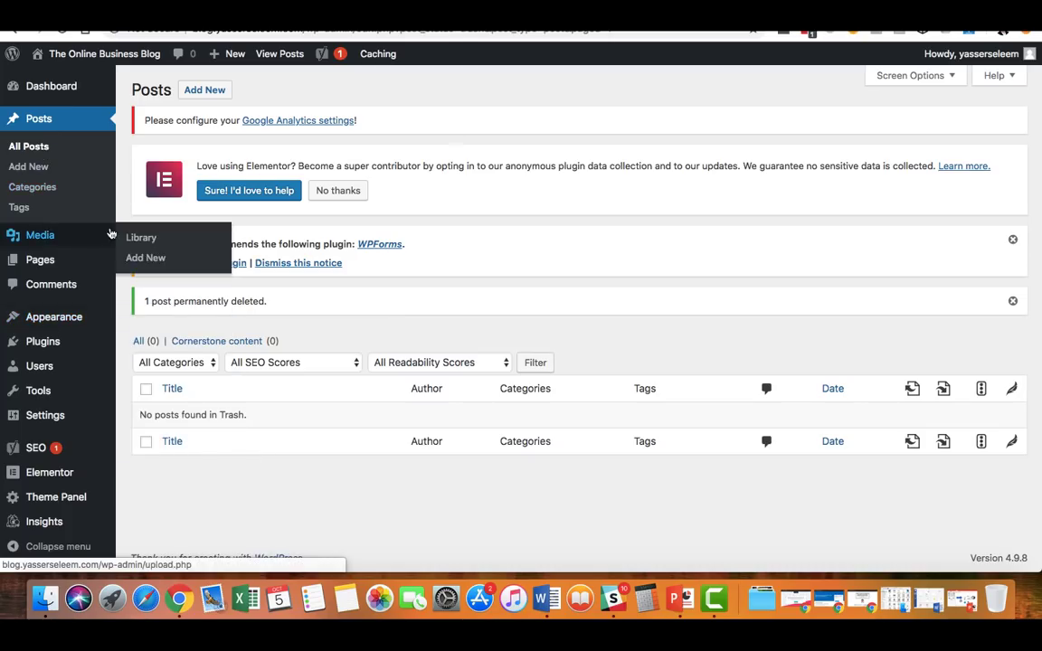
pyautogui.click(29, 146)
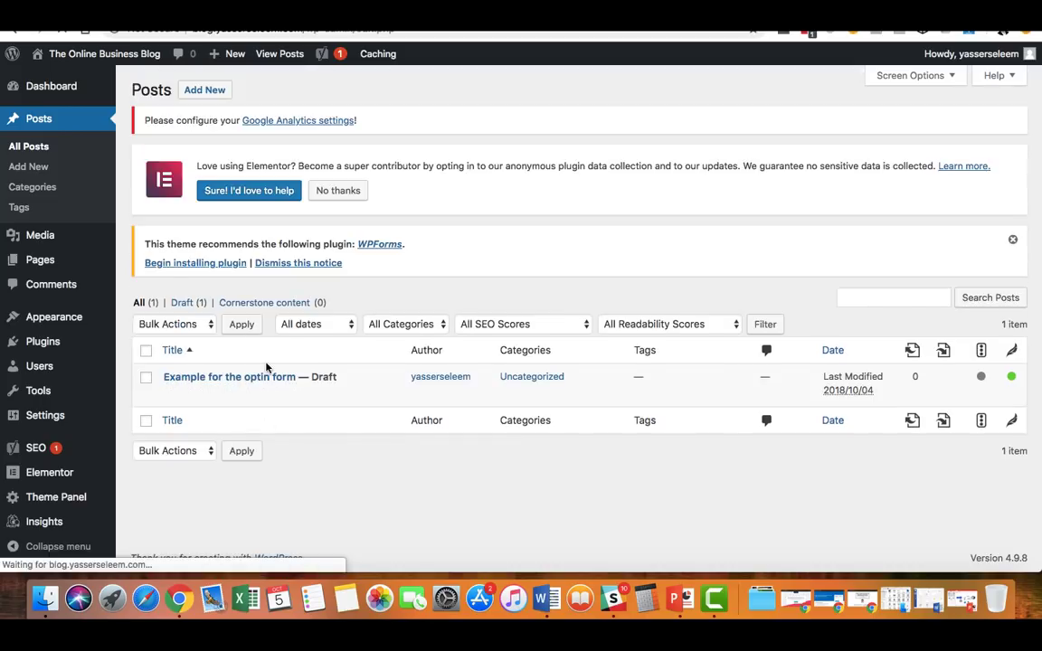
pyautogui.moveTo(312, 371)
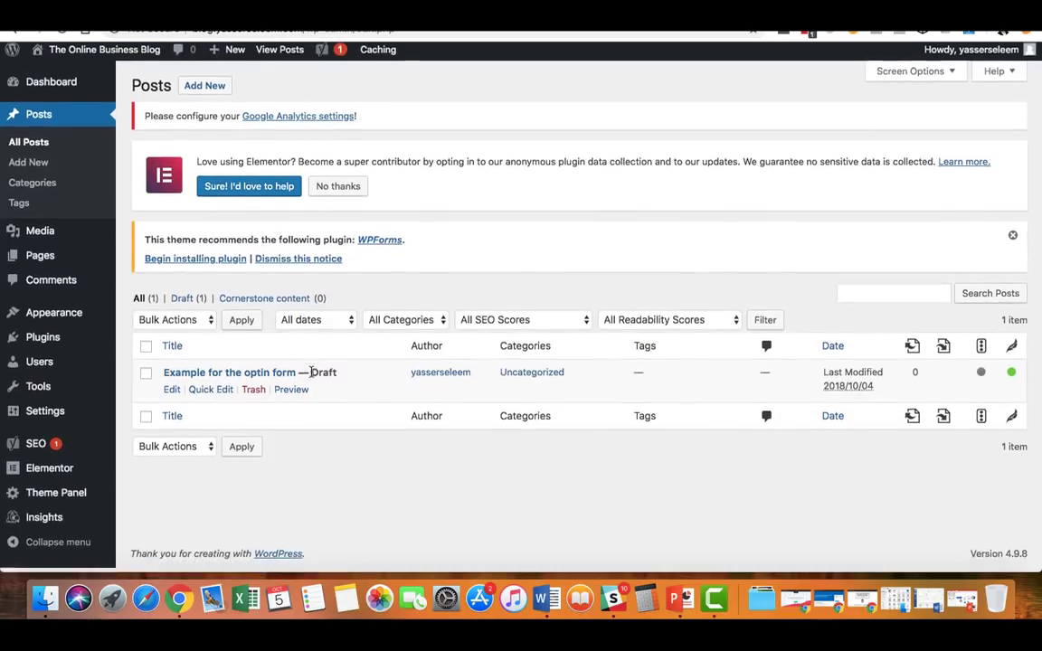
pyautogui.click(171, 395)
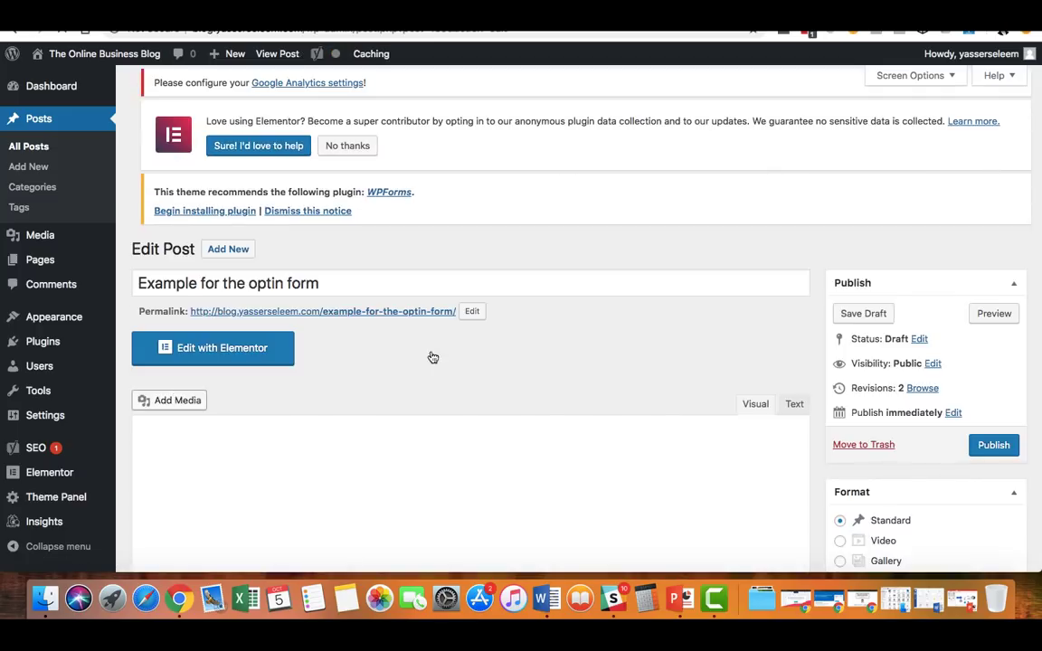
# Step: In the post's HTML source, paste the form's embed script wrapped in code tags below the line "Want to put these five steps into action?"
pyautogui.scroll(-3, 431, 353)
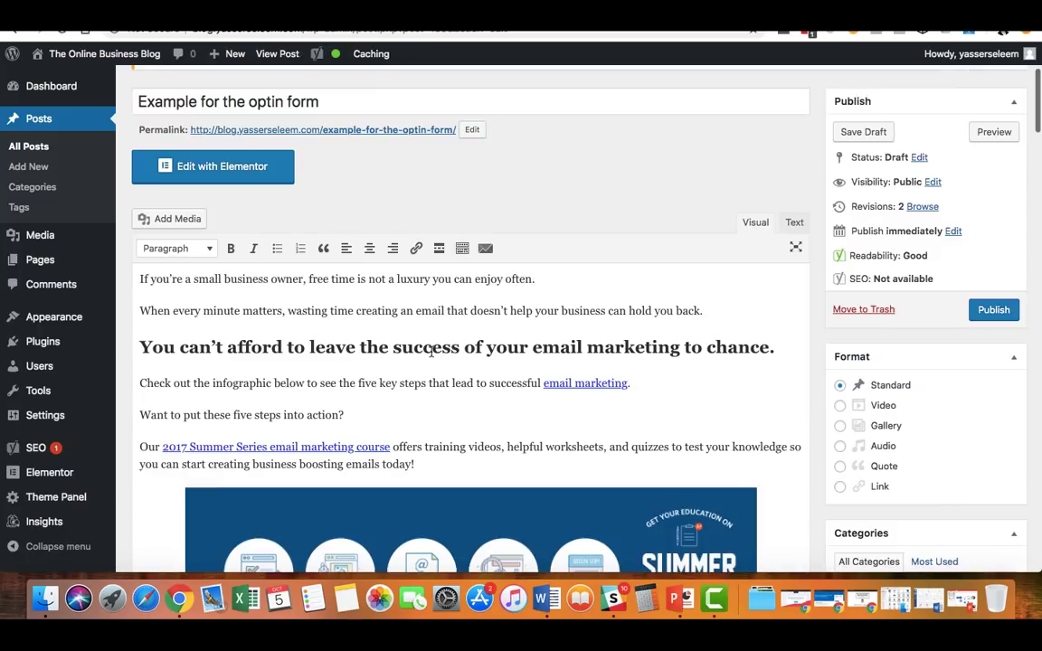
pyautogui.click(795, 223)
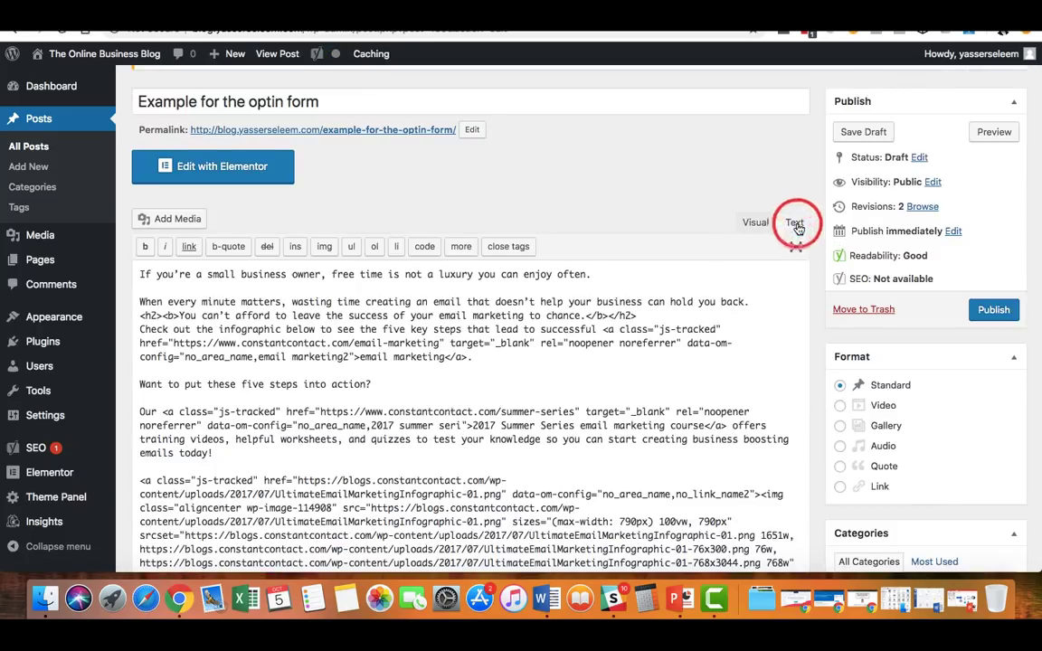
pyautogui.click(425, 246)
pyautogui.click(372, 374)
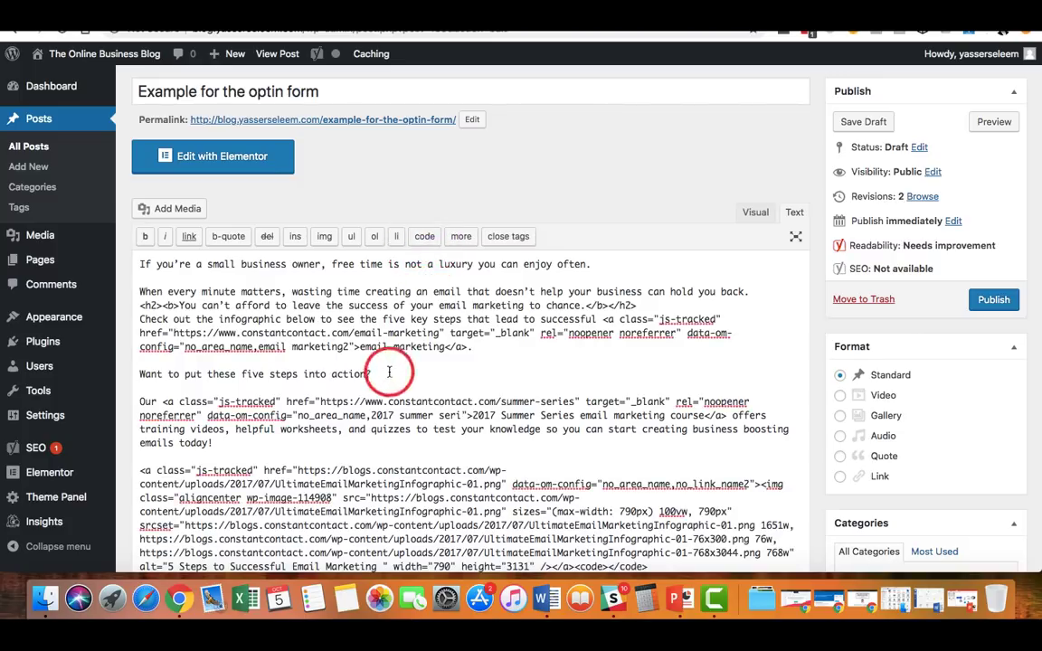
pyautogui.press('Return')
pyautogui.press('Return')
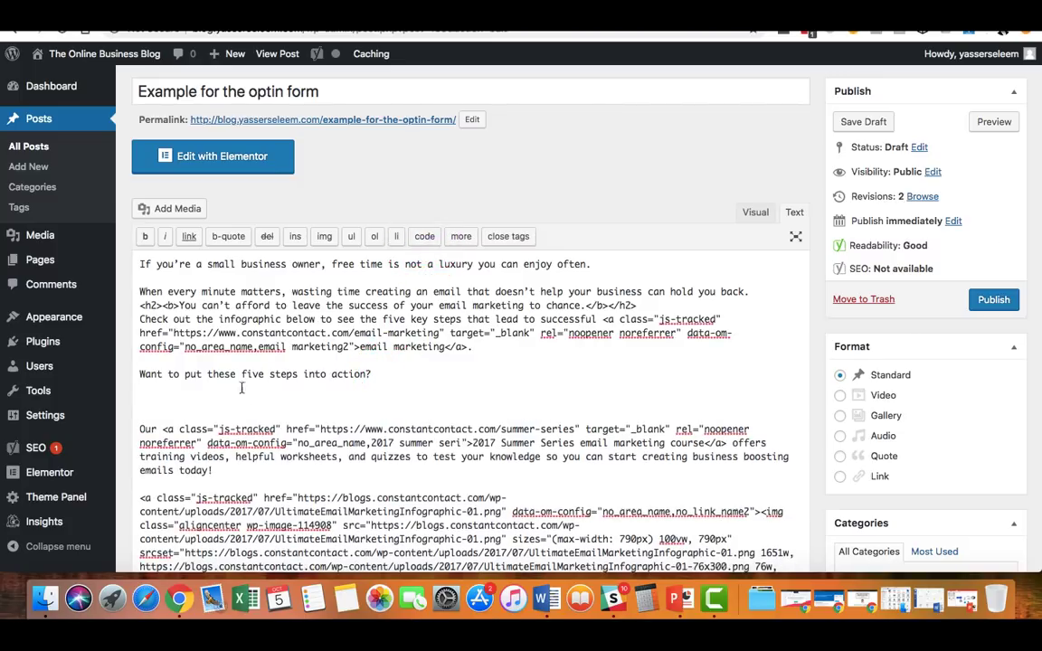
pyautogui.click(425, 236)
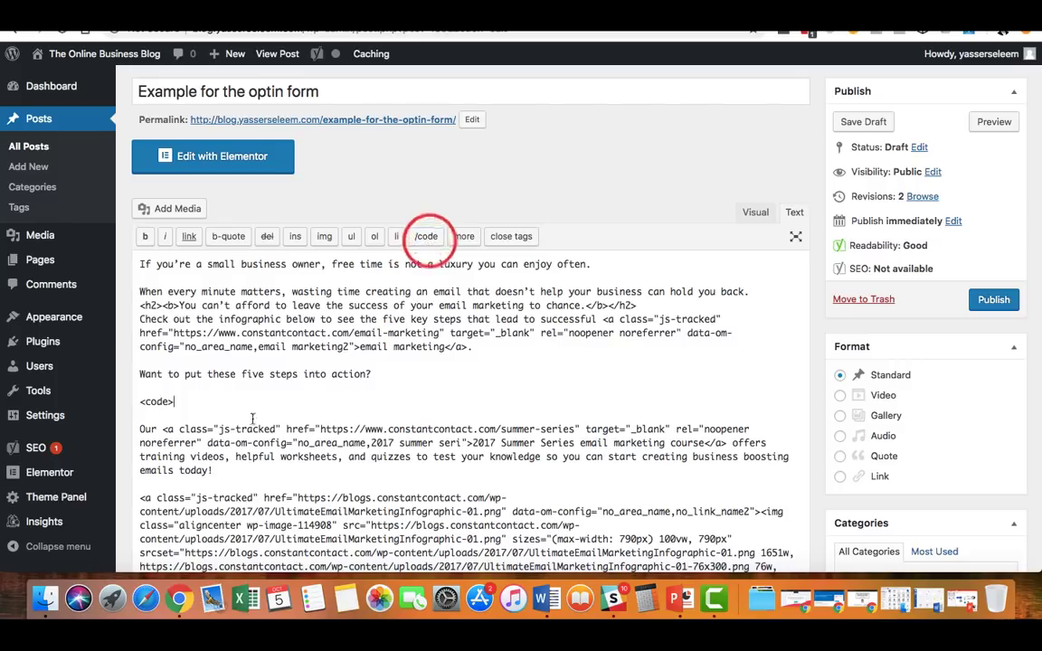
pyautogui.press('super+v')
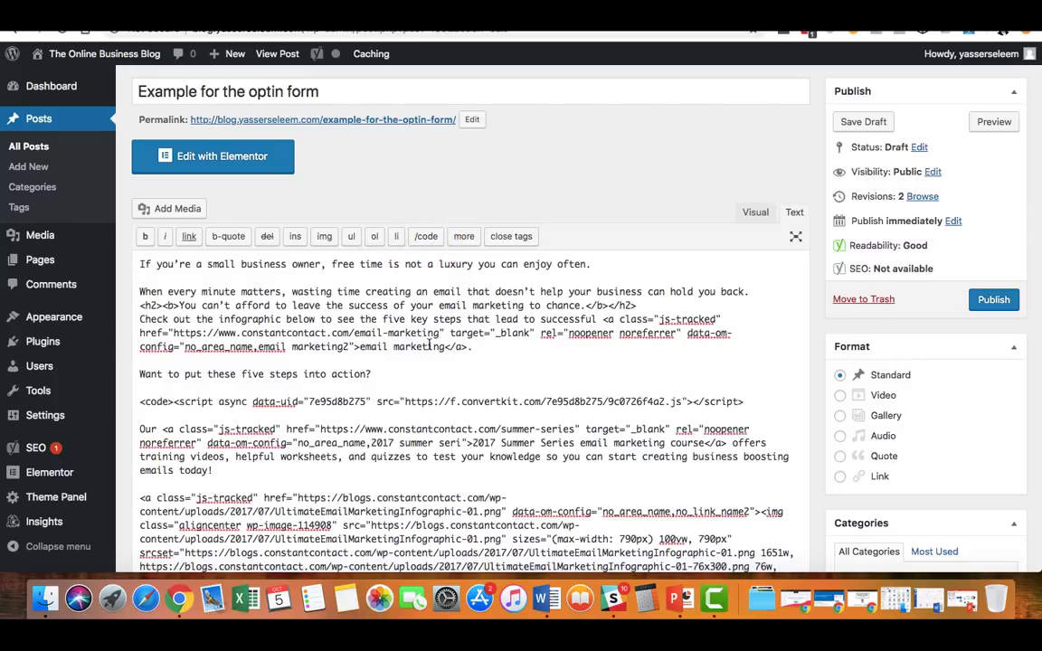
pyautogui.click(425, 236)
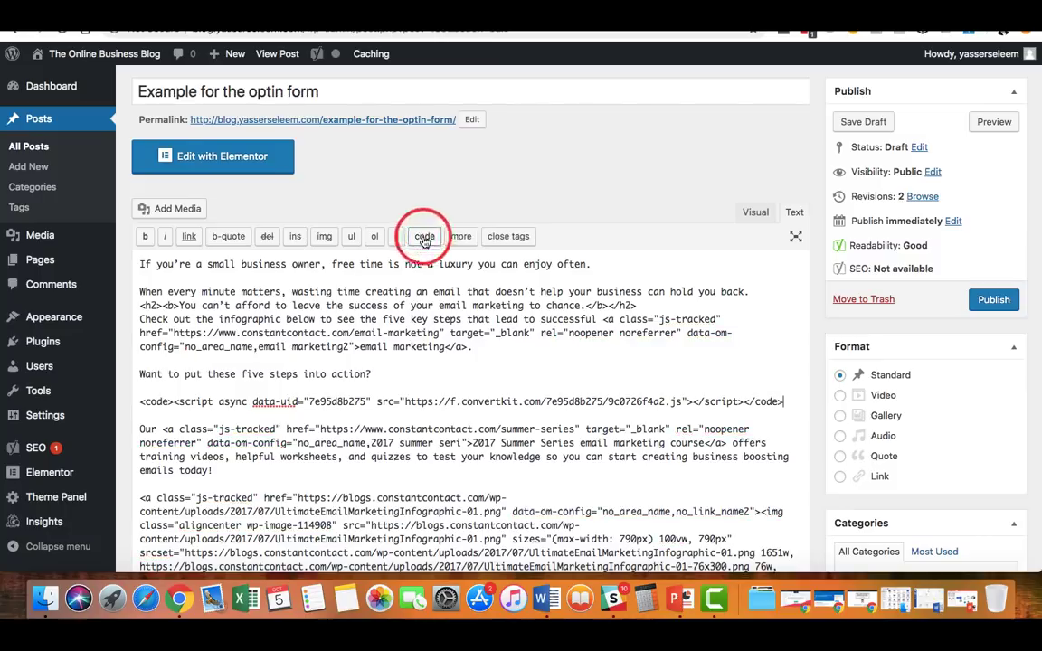
# Step: Return the post to the visual view, save it as a draft and preview the page with the embedded form
pyautogui.scroll(-4, 680, 220)
pyautogui.scroll(2, 693, 153)
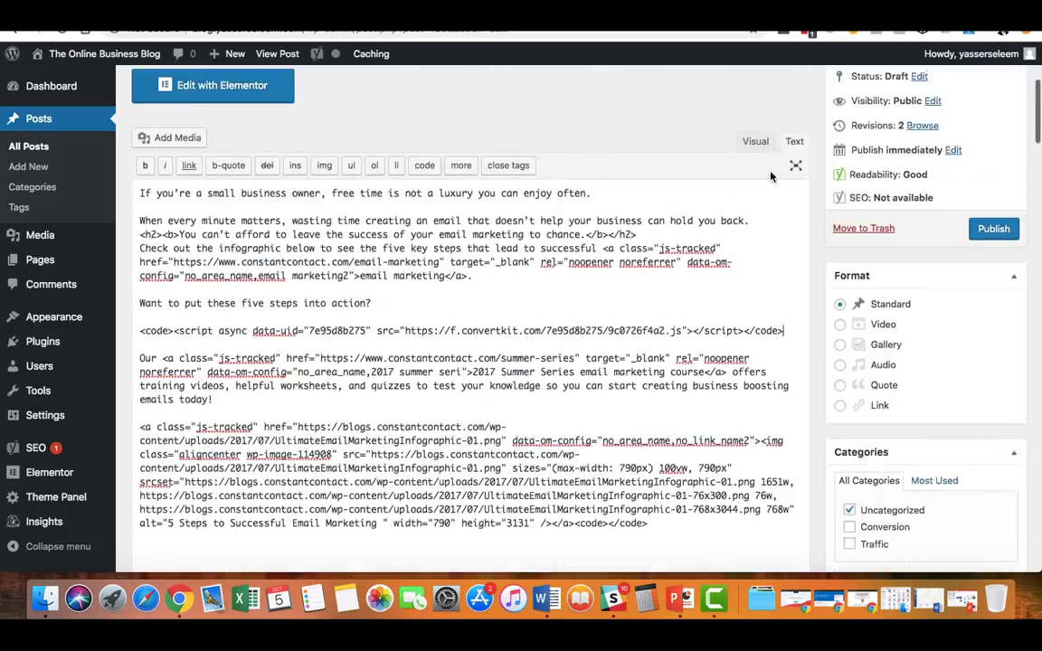
pyautogui.click(796, 143)
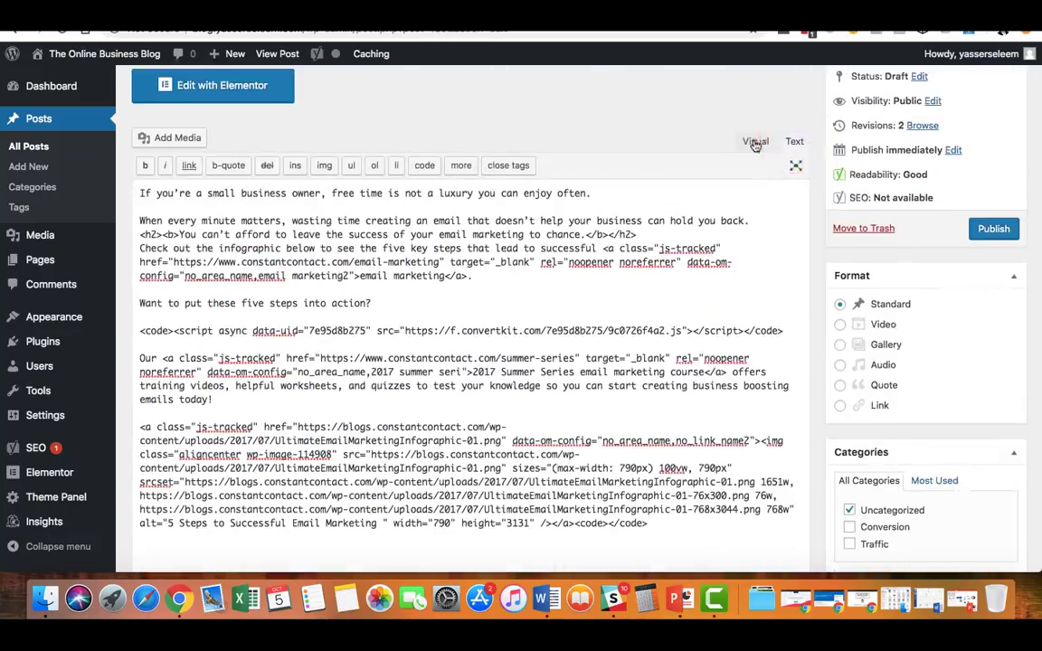
pyautogui.click(755, 141)
pyautogui.scroll(5, 724, 256)
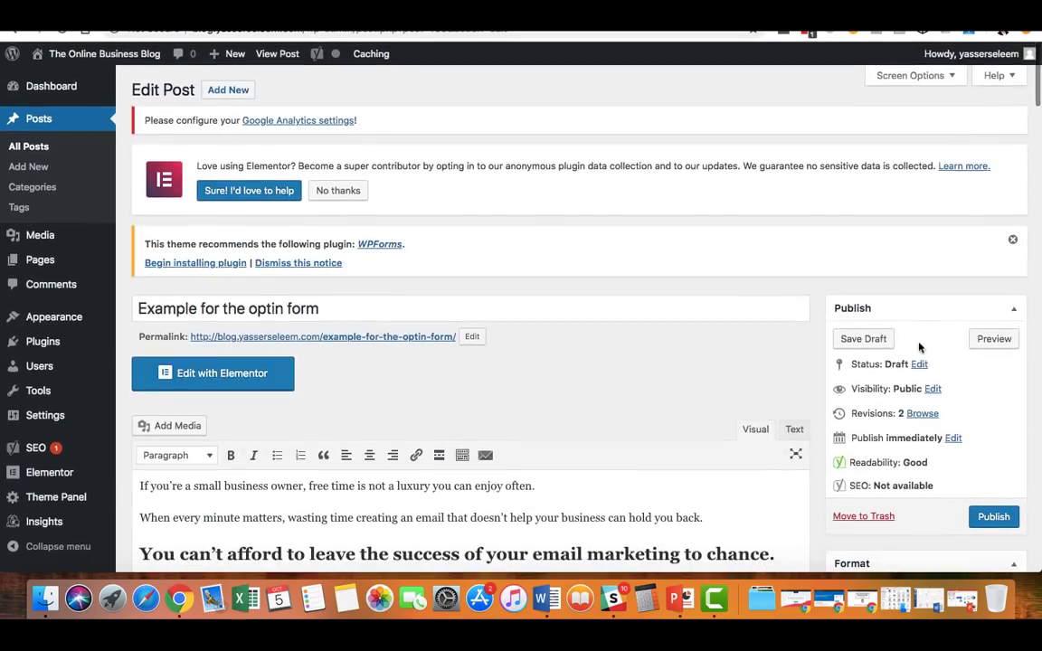
pyautogui.click(874, 341)
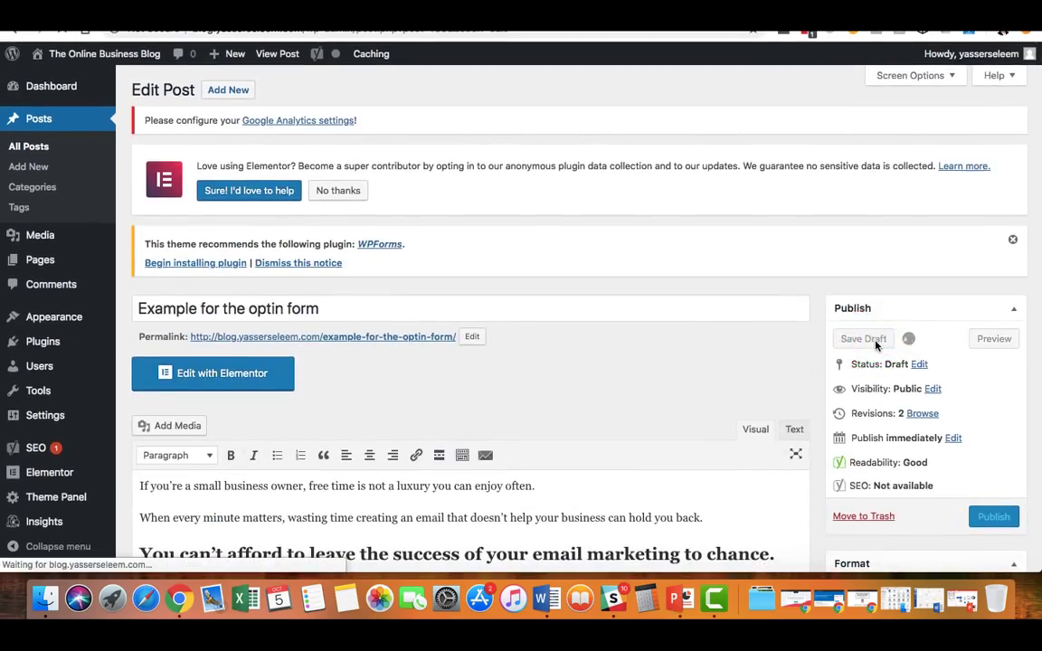
pyautogui.click(996, 376)
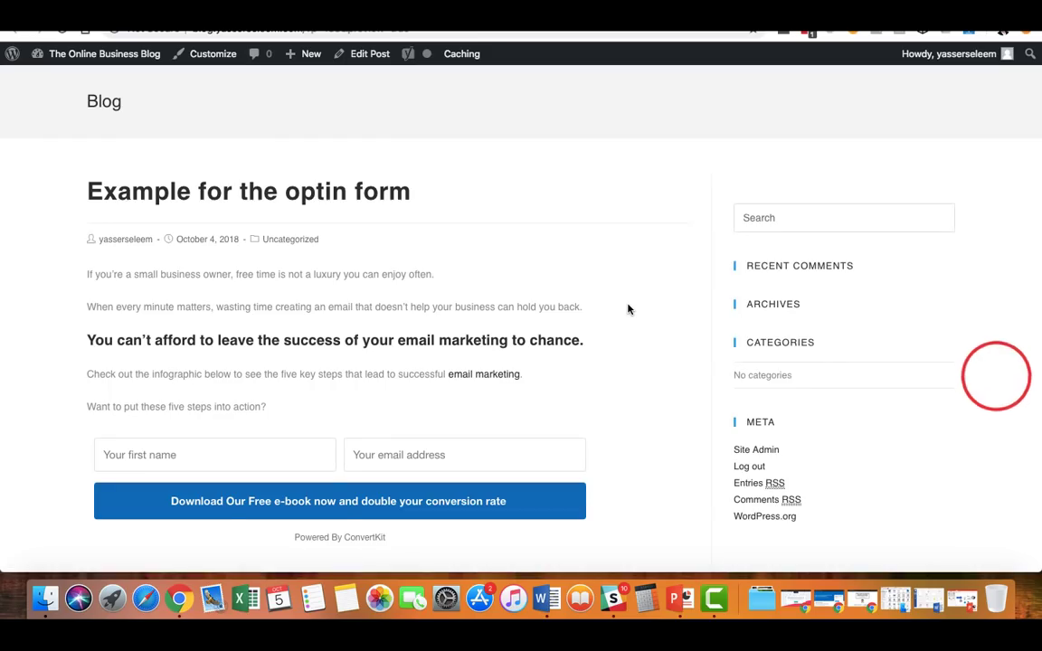
pyautogui.scroll(-1, 627, 307)
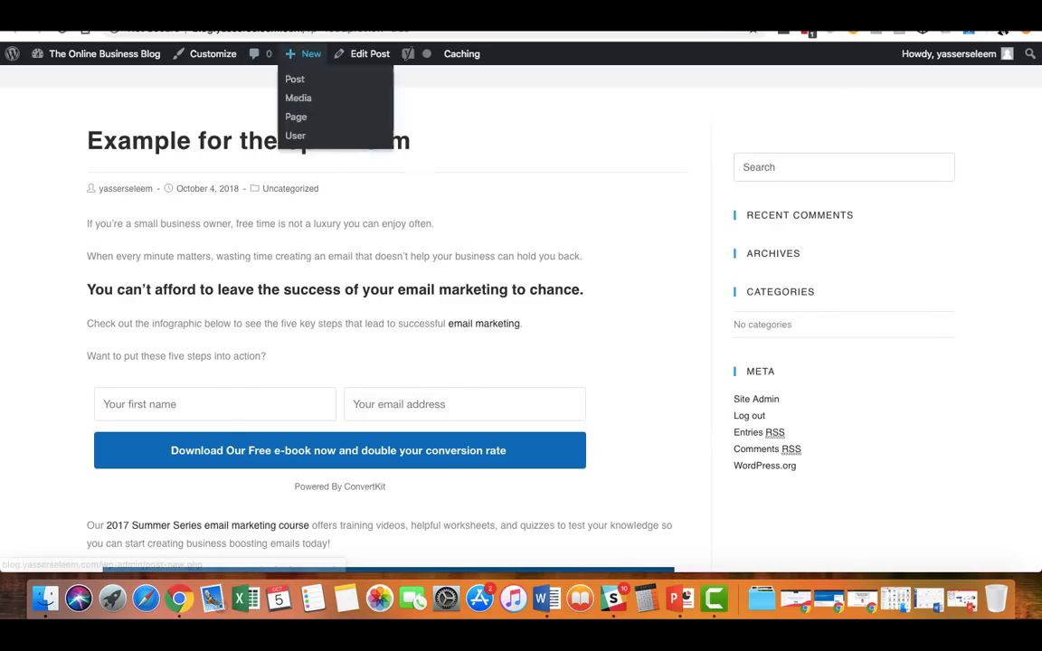
# Step: Switch back to the ConvertKit form editor, leave the embed code view and open the form's general settings
pyautogui.click(741, 11)
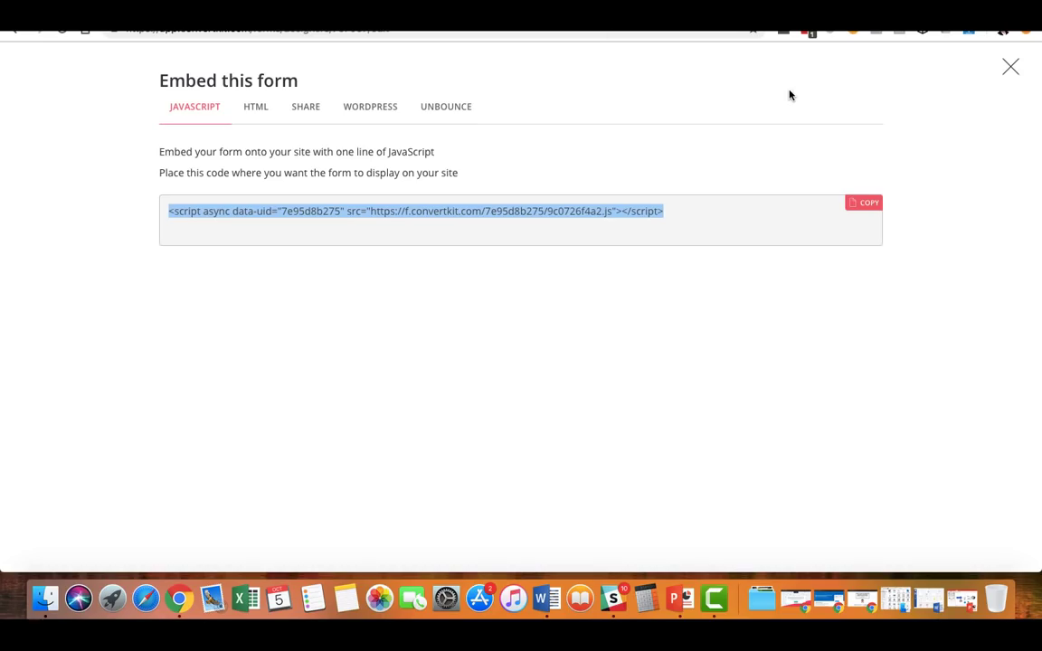
pyautogui.click(1010, 66)
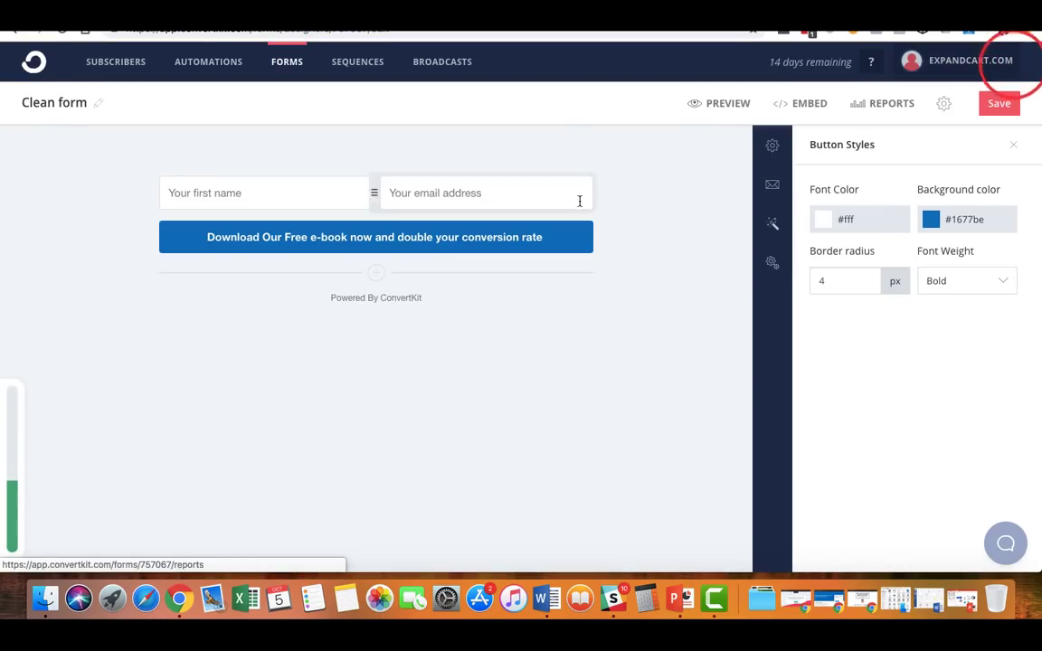
pyautogui.click(774, 146)
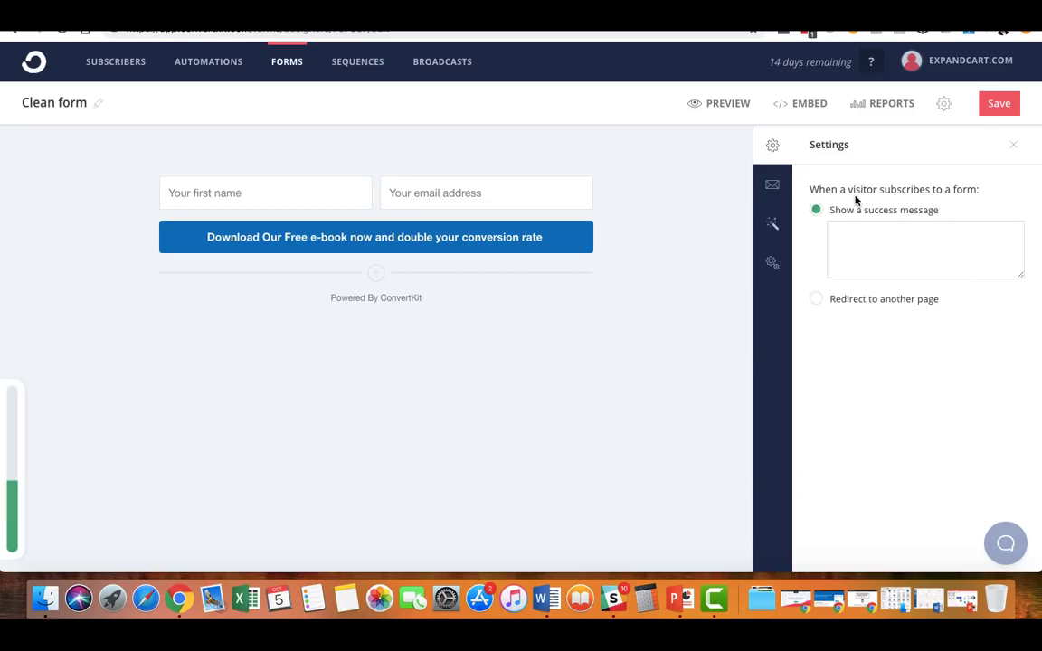
# Step: Set the success message for new subscribers to "Thank you for subscribtion" and check the spelling of its last word
pyautogui.click(873, 262)
pyautogui.write('Thank you for eubscrintion')
pyautogui.doubleClick(901, 235)
pyautogui.write('subscribtion')
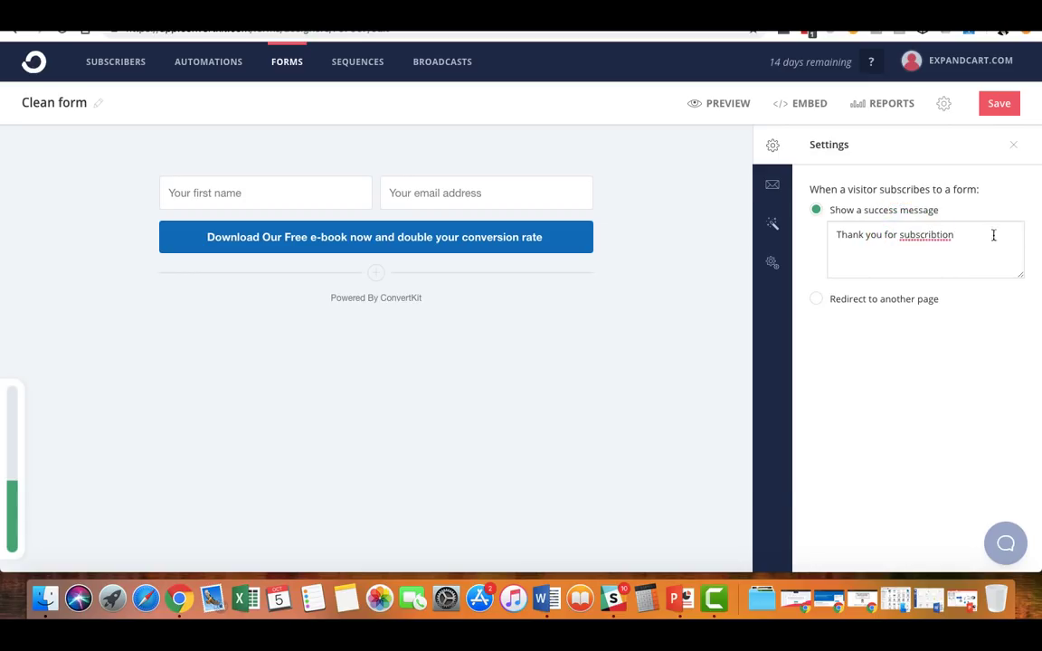
pyautogui.rightClick(923, 237)
pyautogui.click(895, 240)
pyautogui.click(873, 299)
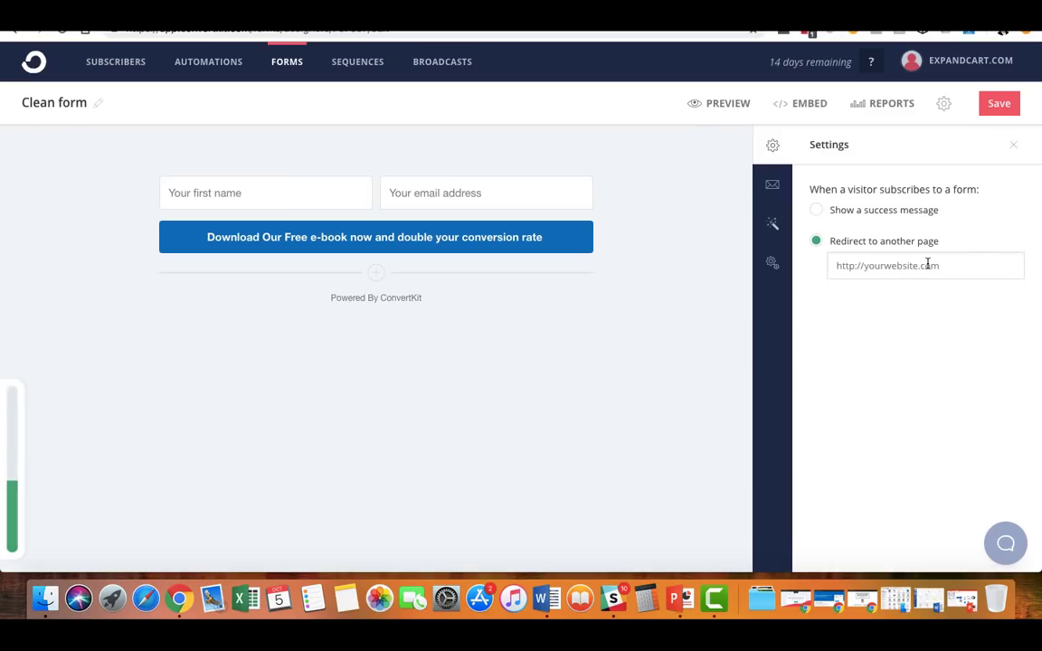
pyautogui.write('https://www.expandcart.com')
pyautogui.click(924, 337)
# Step: Set the incentive email's confirmation to deliver a download and choose the file The_Complete_Guide_to_Email_Marketing.pdf
pyautogui.click(772, 186)
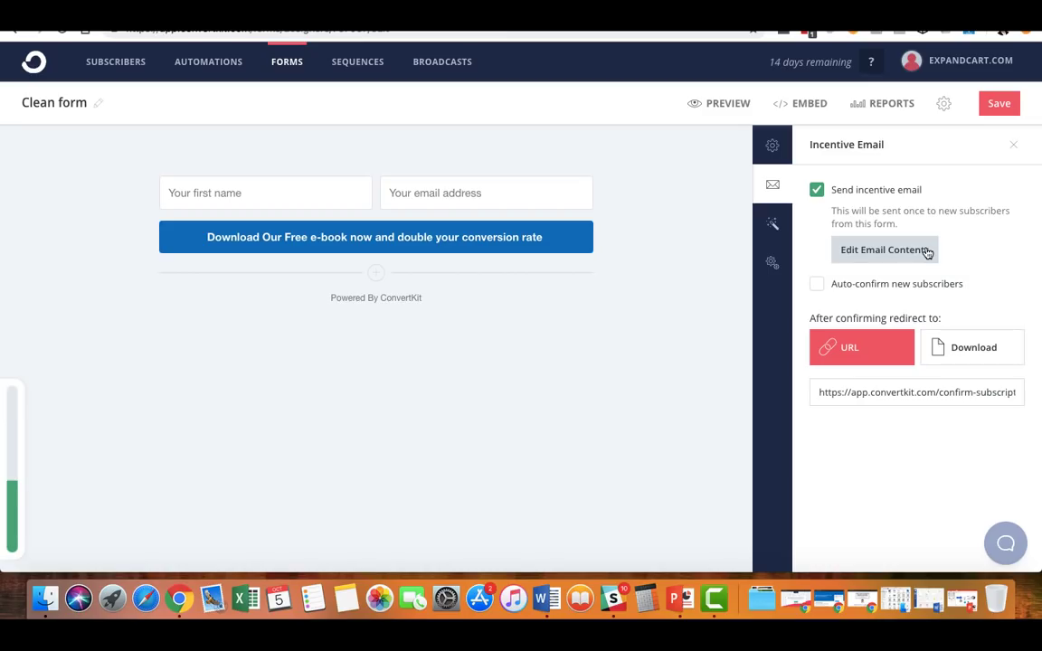
pyautogui.click(970, 348)
pyautogui.click(866, 392)
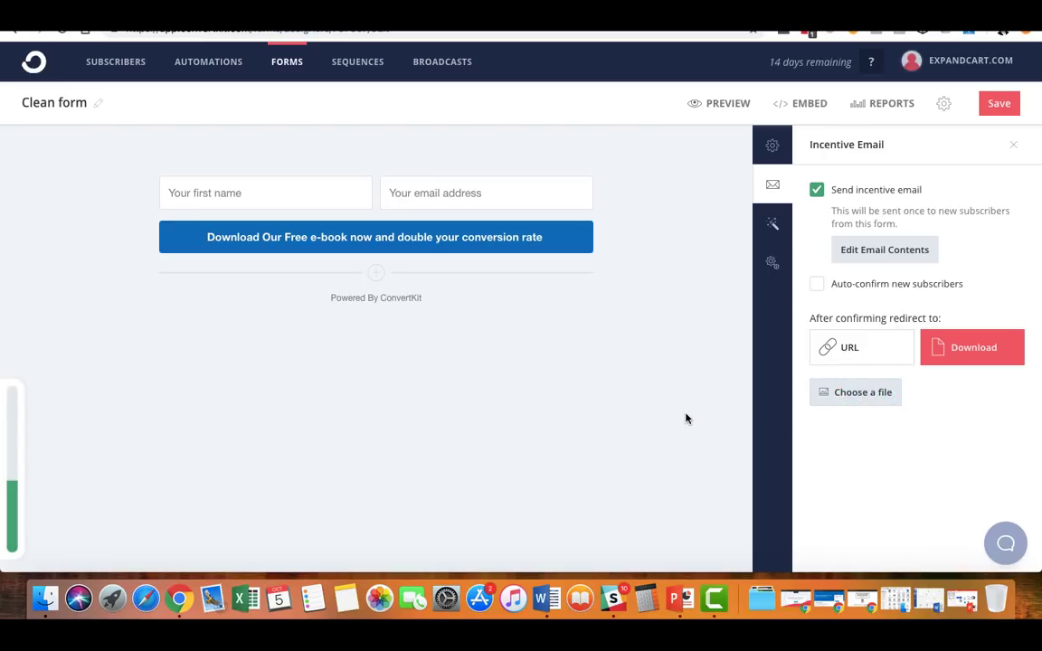
pyautogui.click(567, 246)
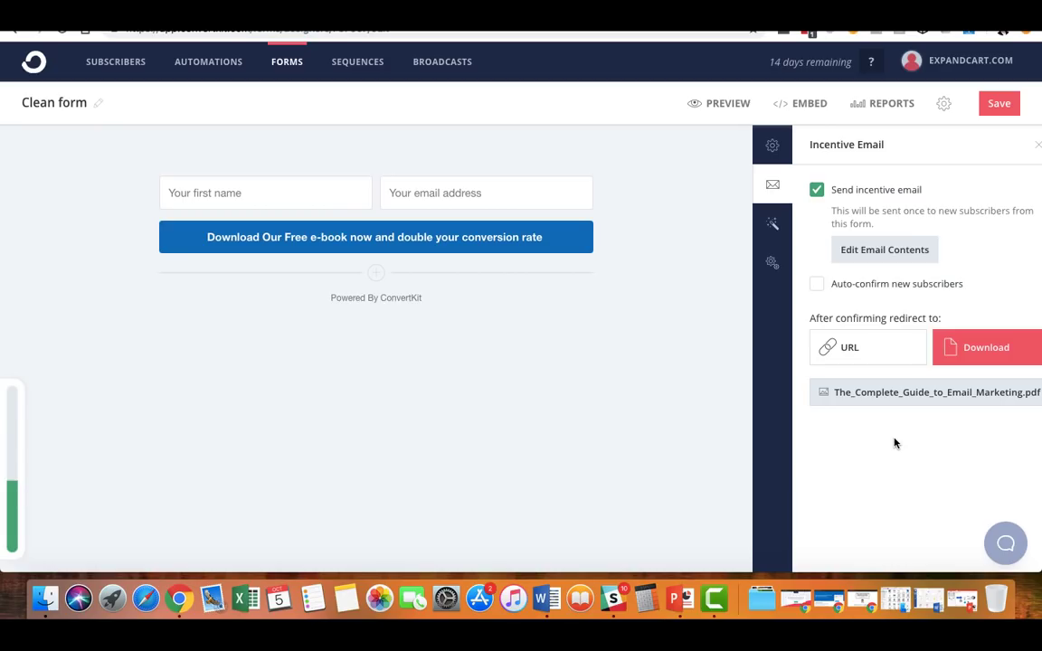
# Step: Look over the form's style and advanced settings, keep returning visitors seeing the form, and save the form
pyautogui.click(773, 226)
pyautogui.click(772, 262)
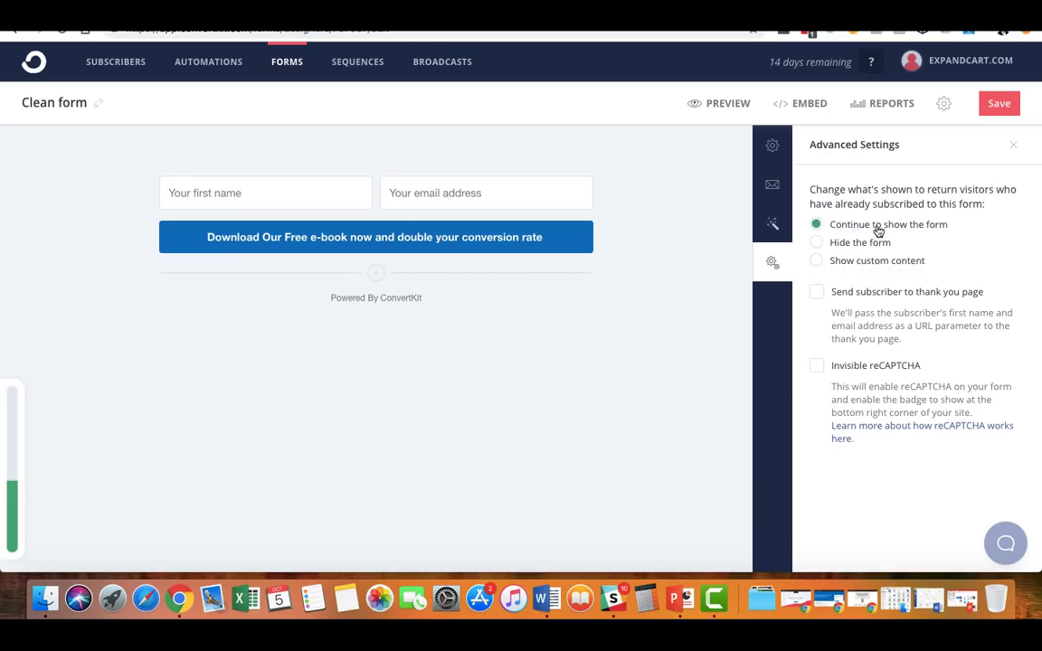
pyautogui.click(1000, 105)
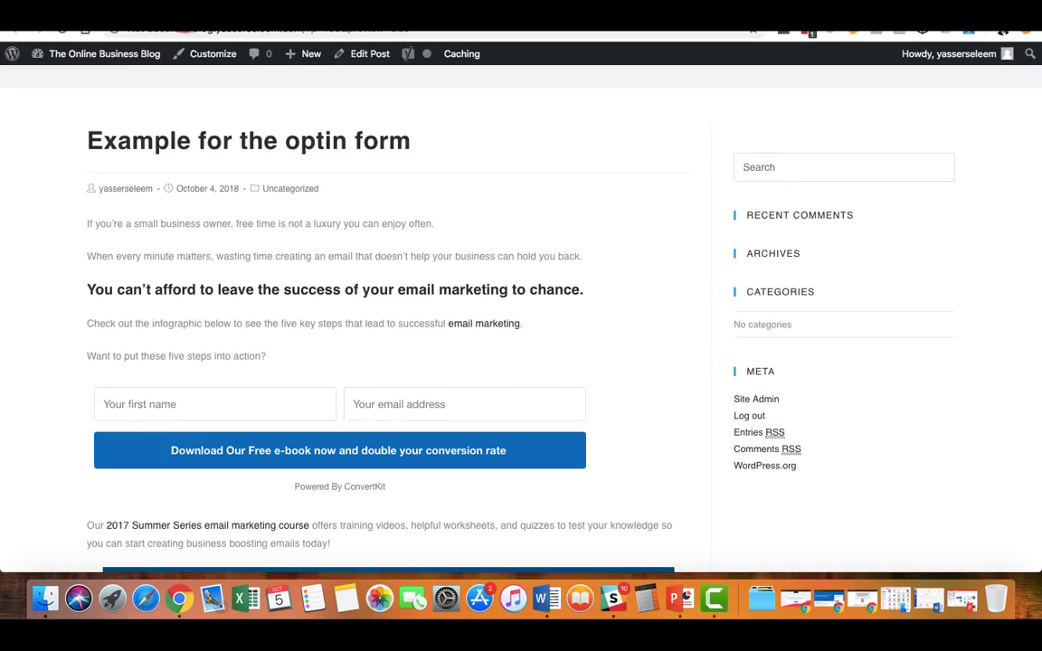
# Step: Reload the WordPress post preview and submit the embedded form with the subscriber's first name and email address
pyautogui.click(184, 18)
pyautogui.click(61, 30)
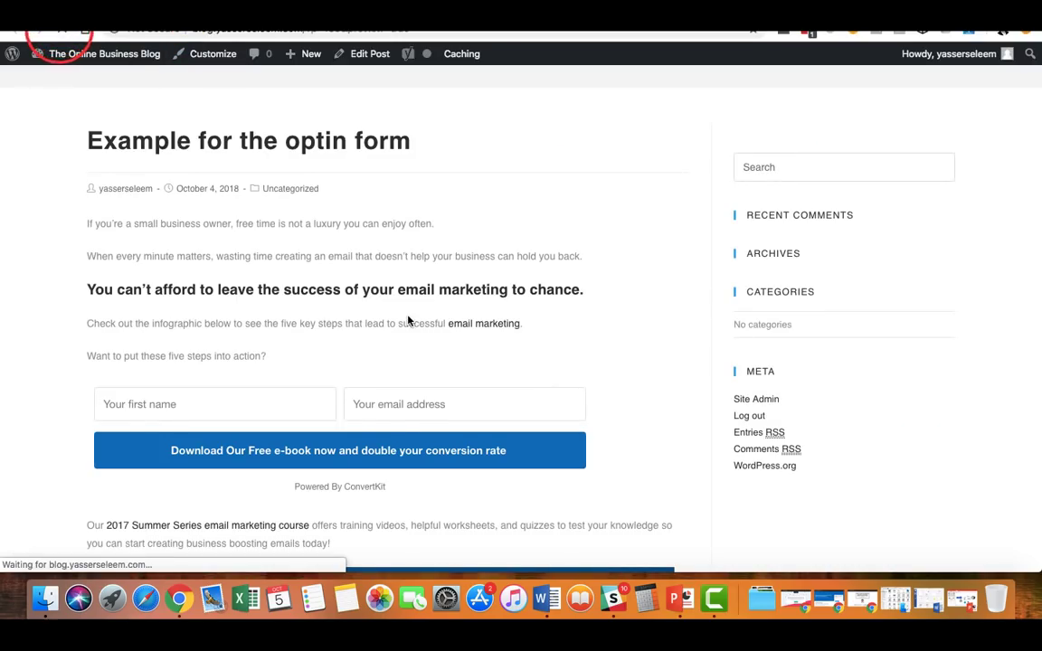
pyautogui.scroll(-1, 366, 282)
pyautogui.click(261, 360)
pyautogui.write('ya')
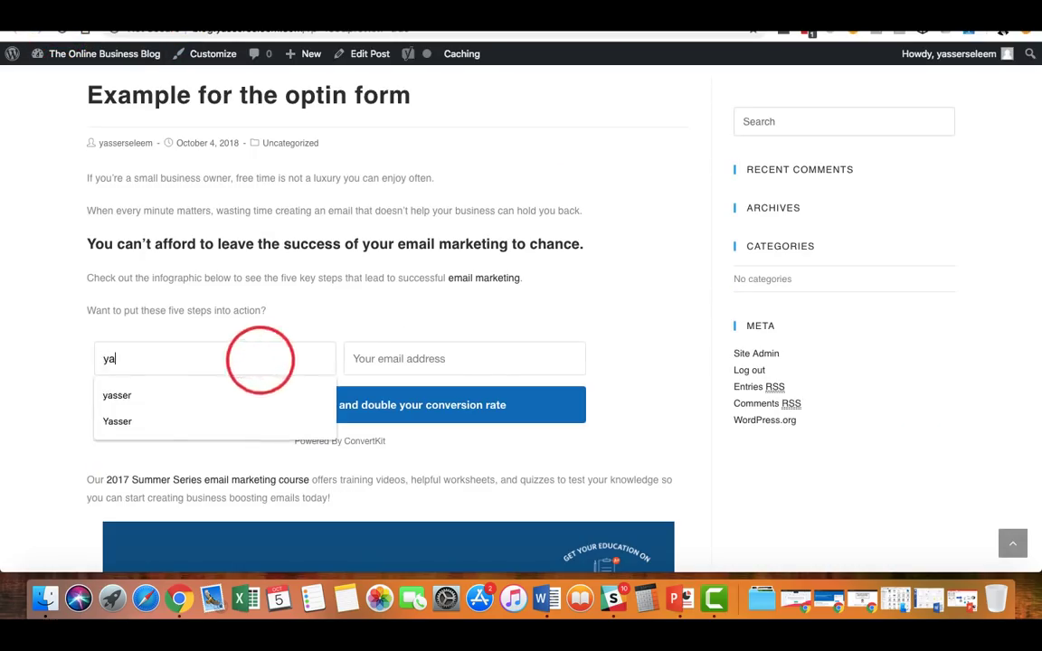
pyautogui.press('Down')
pyautogui.press('Return')
pyautogui.click(350, 398)
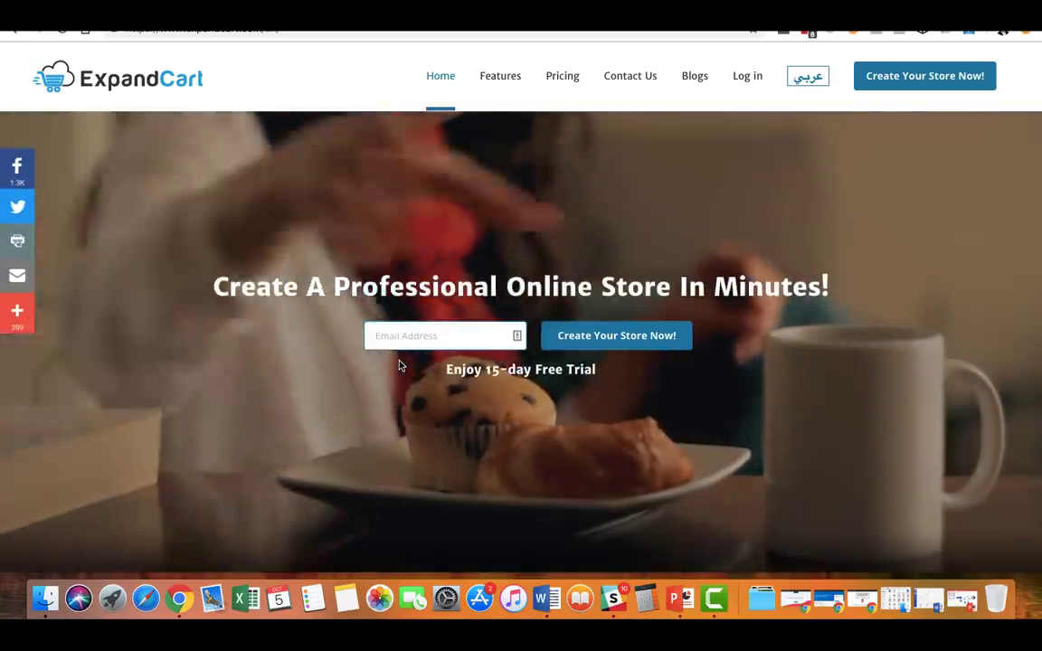
# Step: Switch to Gmail and confirm the subscription from the newest message of "Important: confirm your subscription"
pyautogui.click(344, 180)
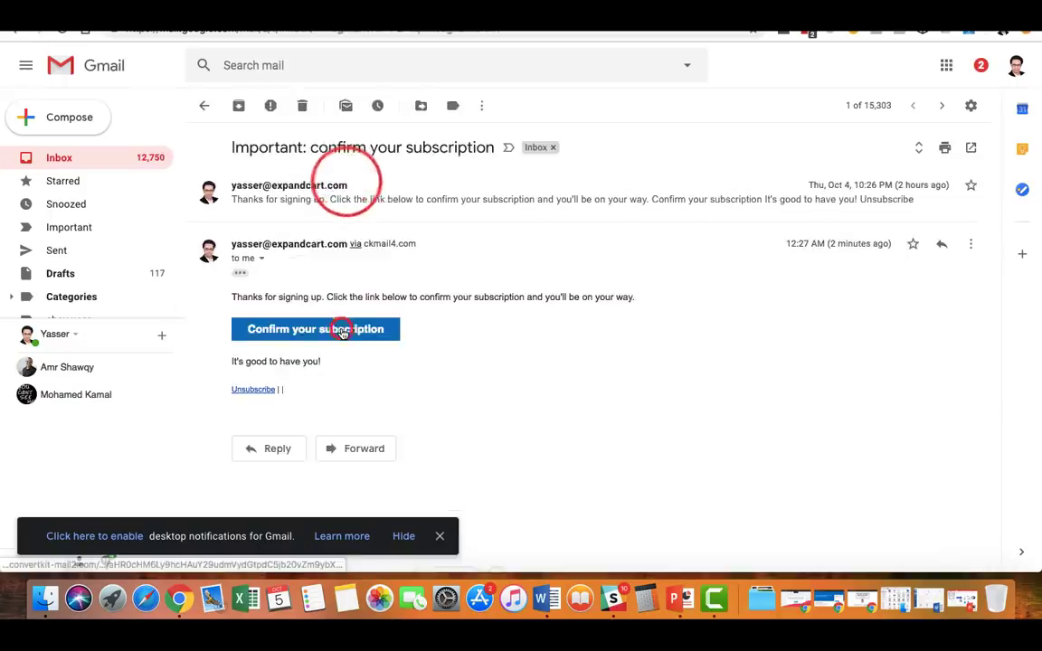
pyautogui.click(339, 327)
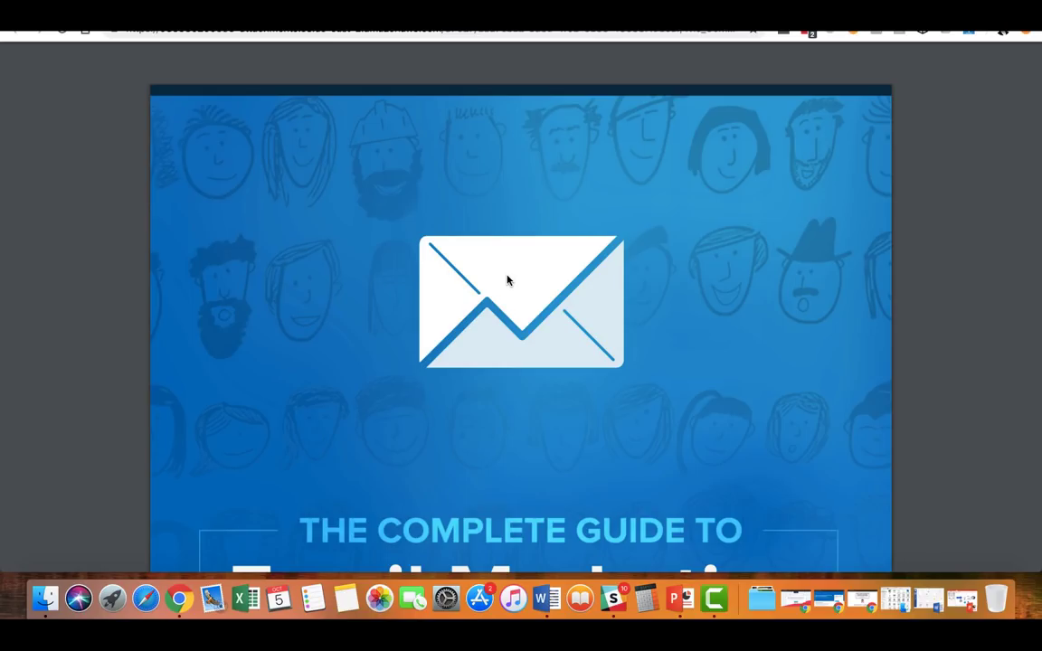
# Step: Switch back to ConvertKit and open the email sequence named Example
pyautogui.click(489, 13)
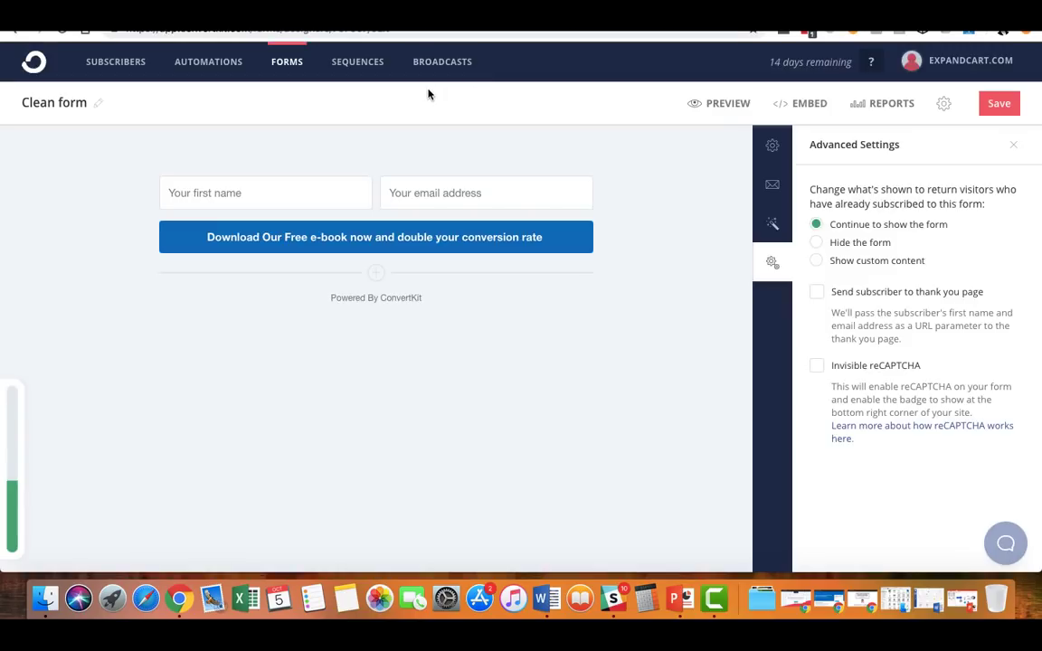
pyautogui.click(360, 74)
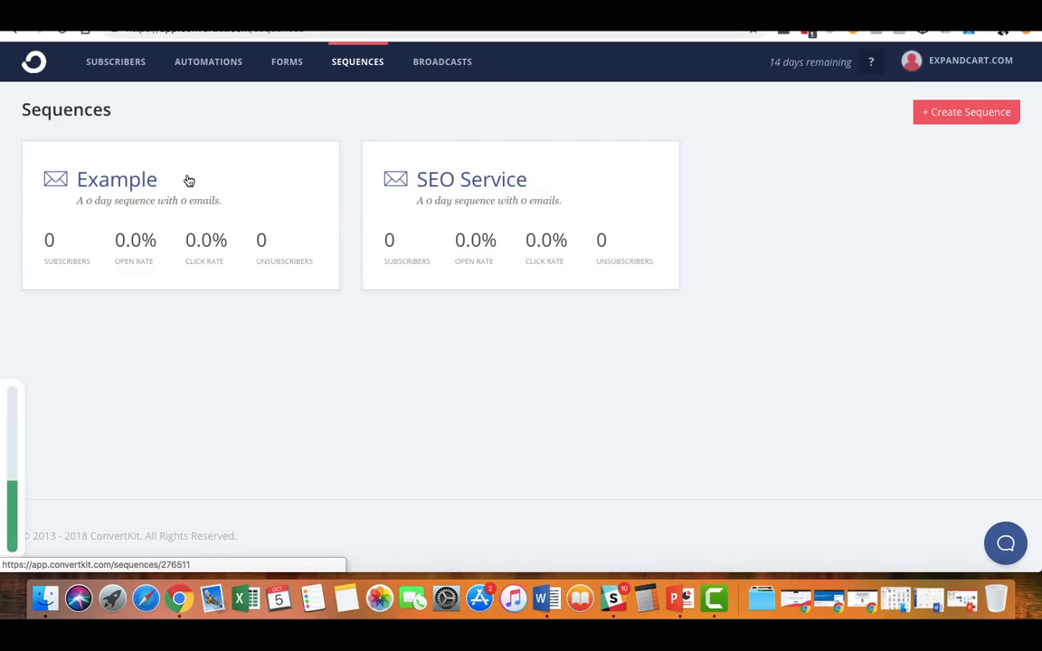
pyautogui.click(107, 186)
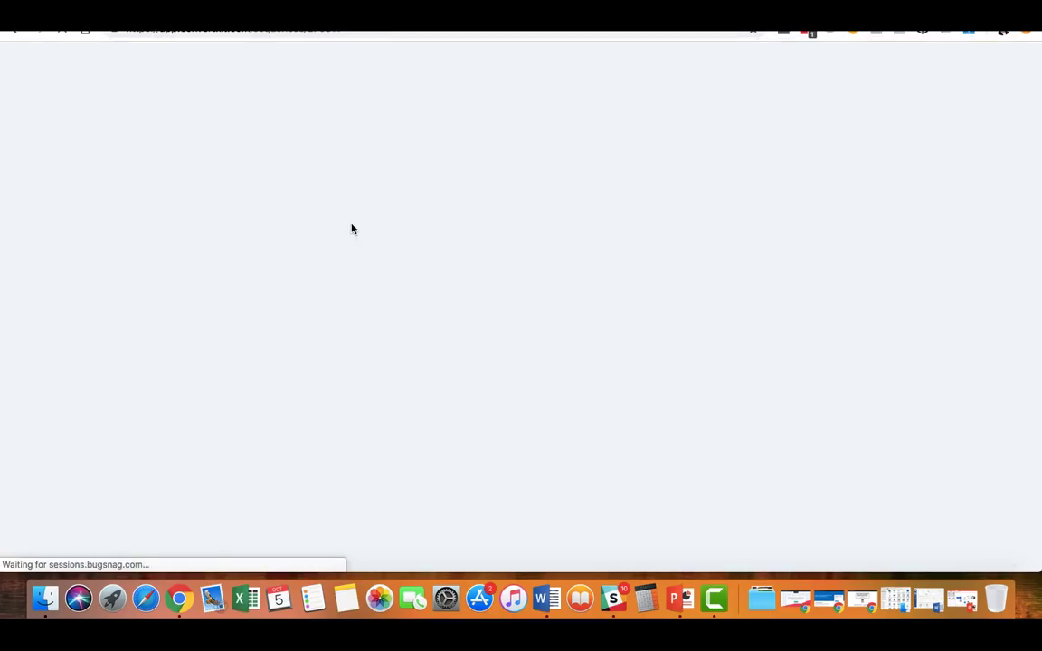
# Step: Rename the sequence as "1st sequence"
pyautogui.write('MAIN')
pyautogui.press('BackSpace')
pyautogui.press('BackSpace')
pyautogui.press('BackSpace')
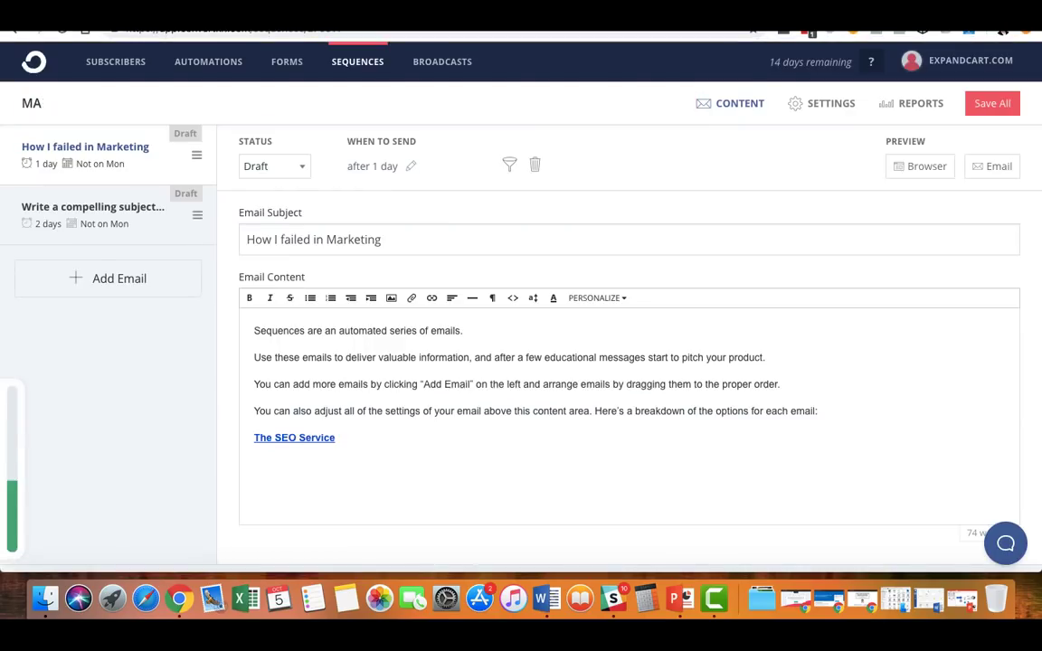
pyautogui.write('a')
pyautogui.press('BackSpace')
pyautogui.press('BackSpace')
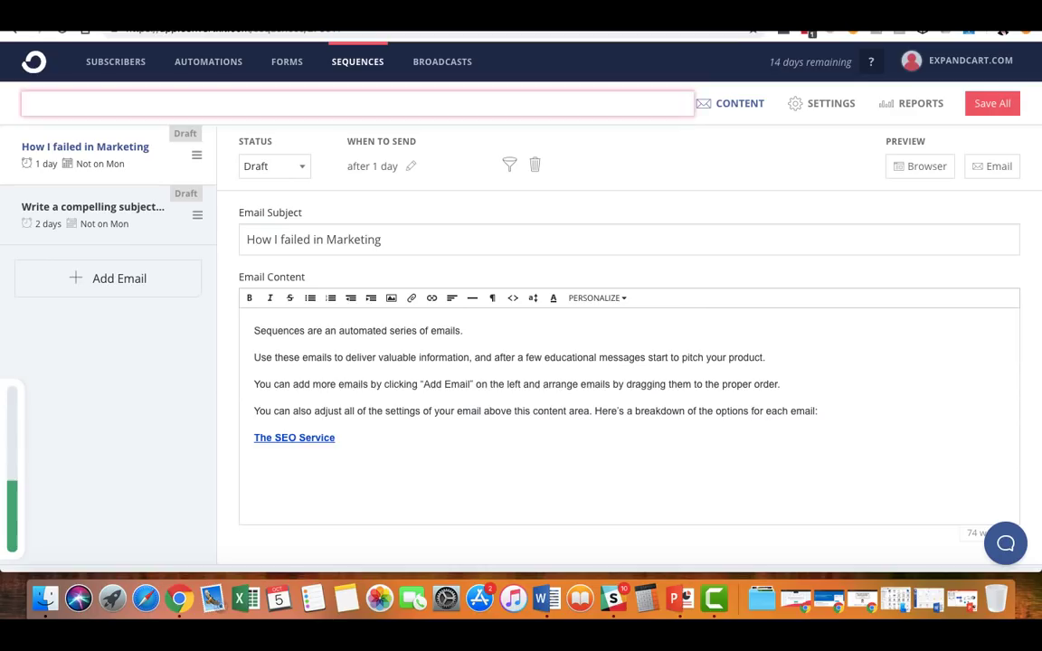
pyautogui.write('1st sequence')
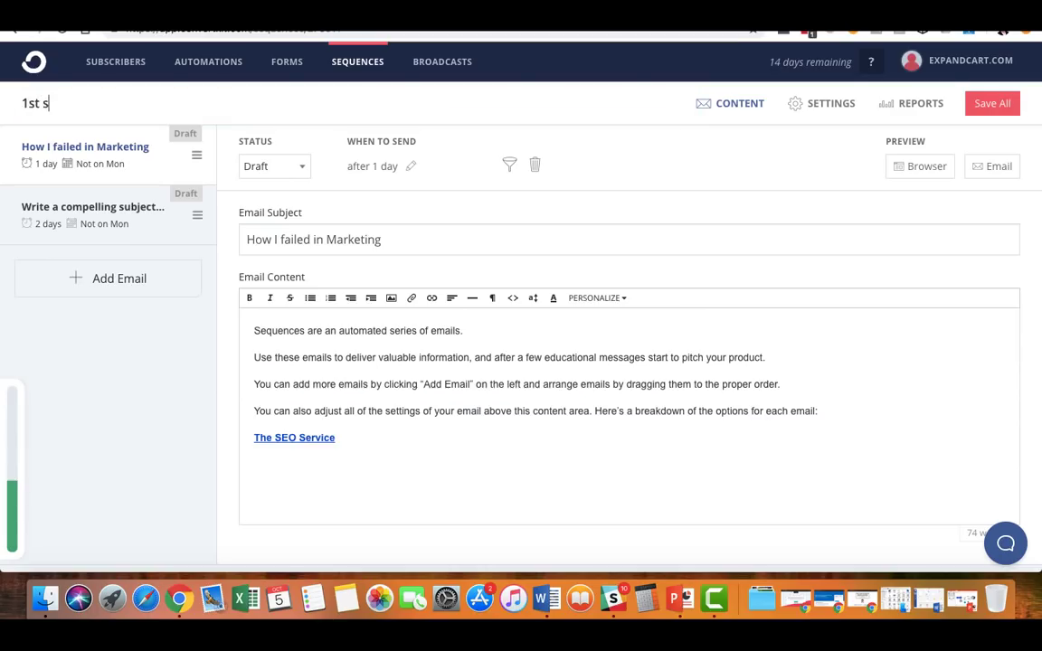
pyautogui.press('Return')
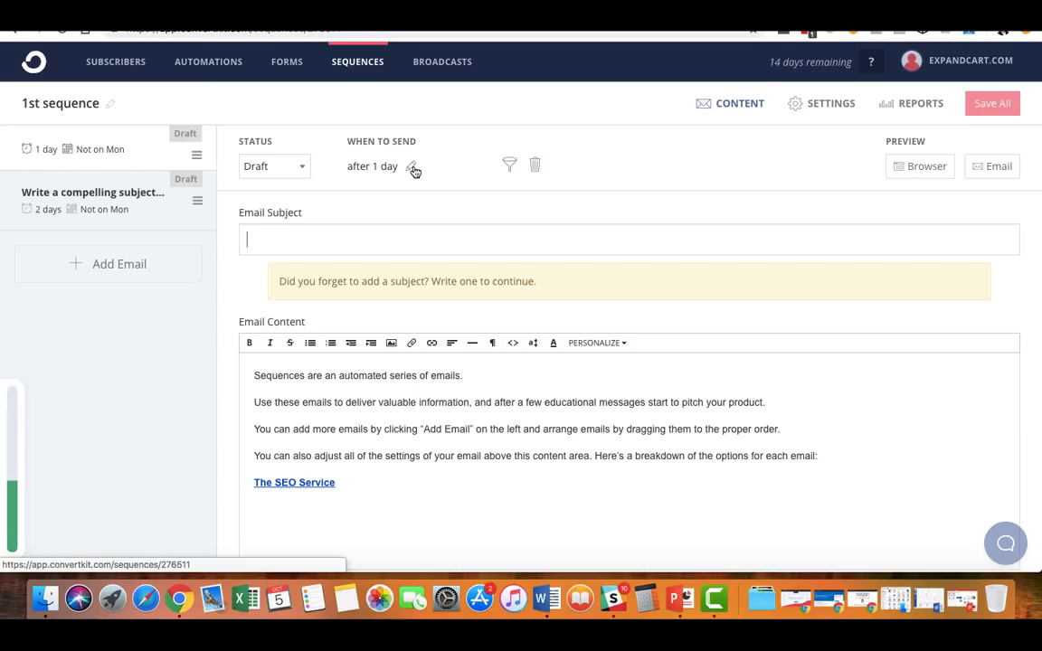
# Step: Give the first email of the sequence the subject "Get on top of Google search results"
pyautogui.click(116, 203)
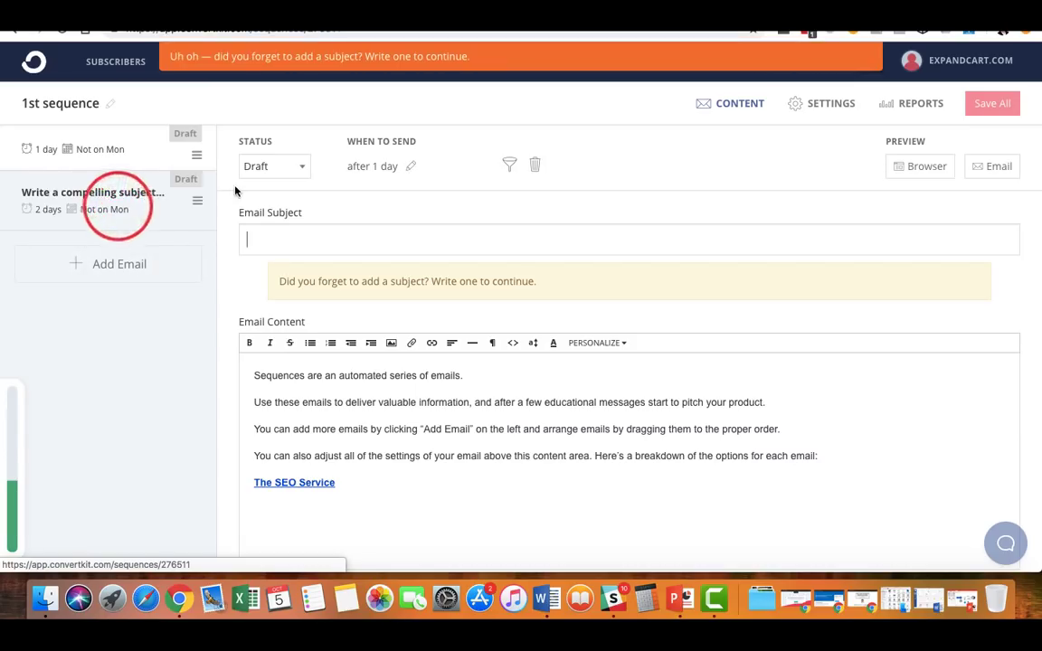
pyautogui.click(126, 139)
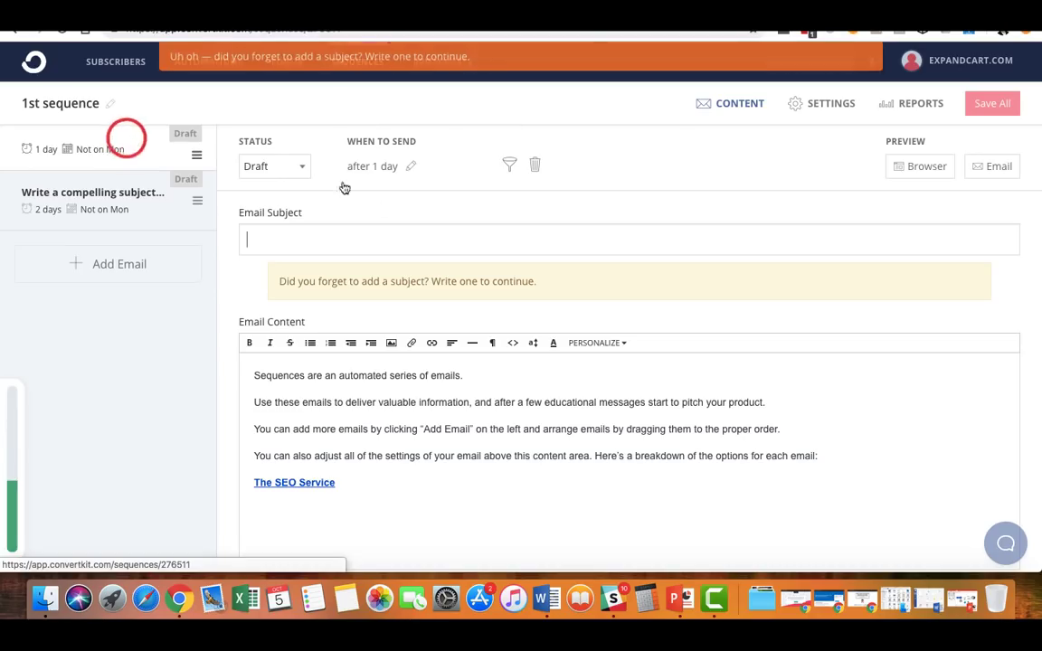
pyautogui.click(365, 229)
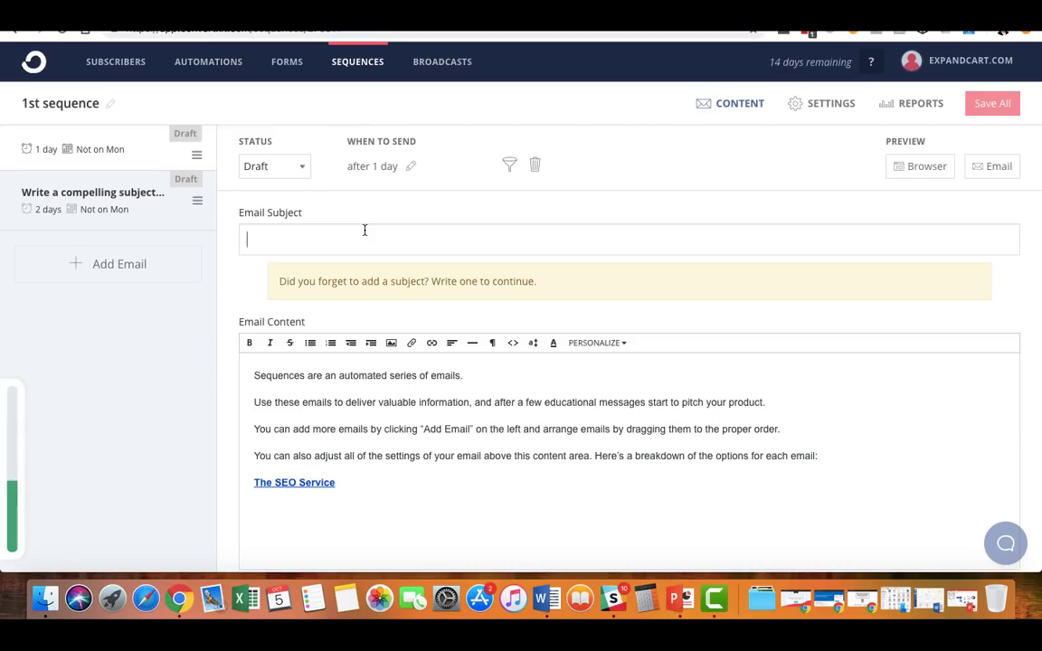
pyautogui.write('Get on top of Google search results')
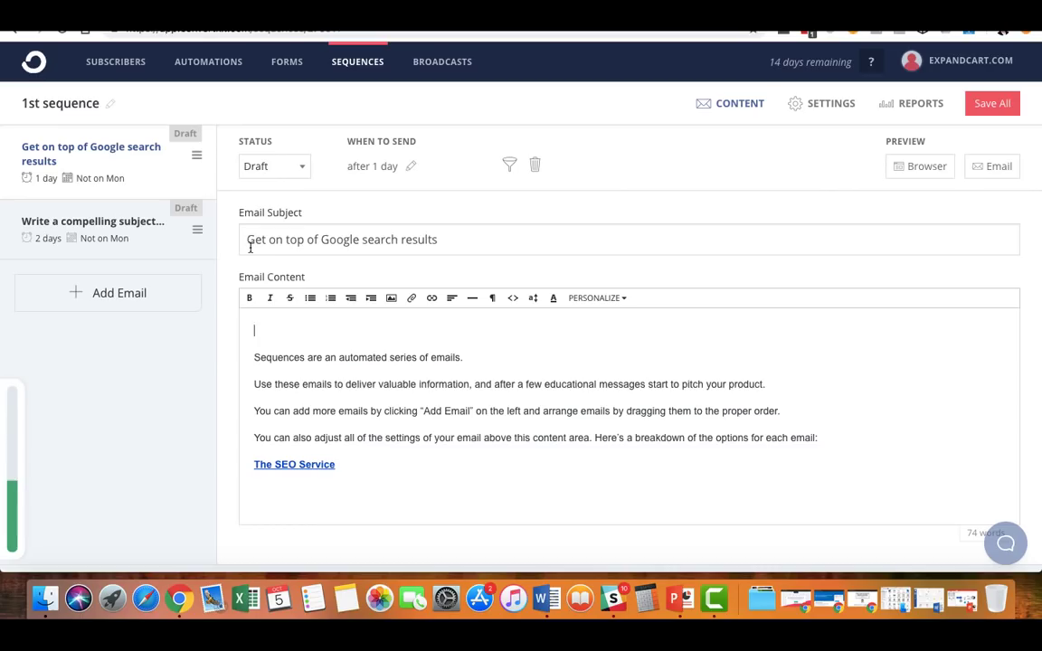
# Step: Put the subscriber's name placeholder {{ subscriber.first_name }} at the start of the first email's subject
pyautogui.click(595, 298)
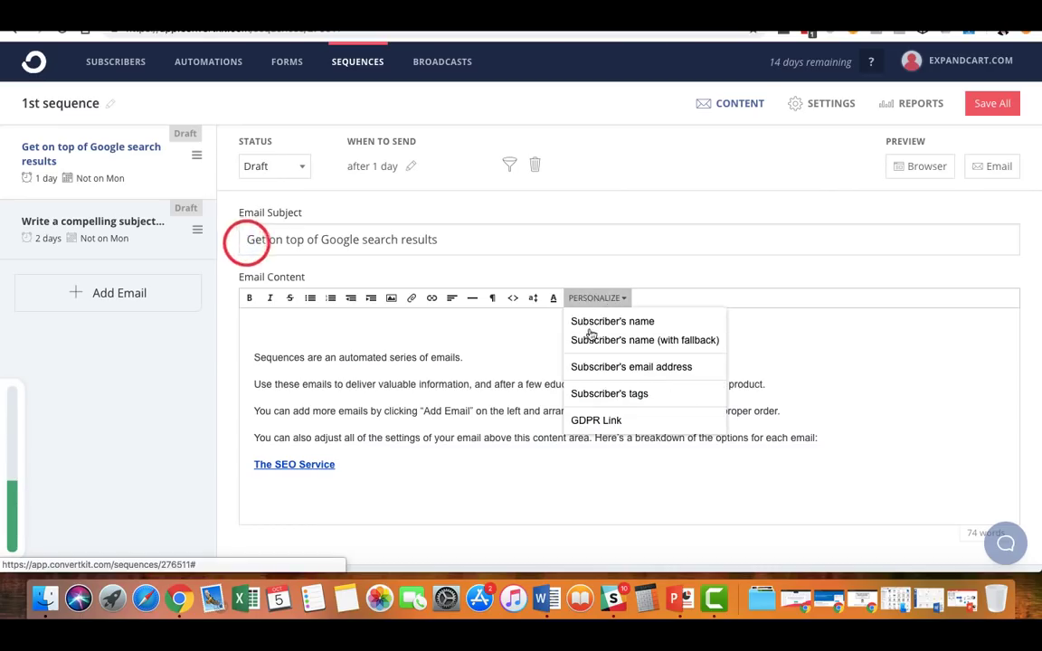
pyautogui.click(595, 325)
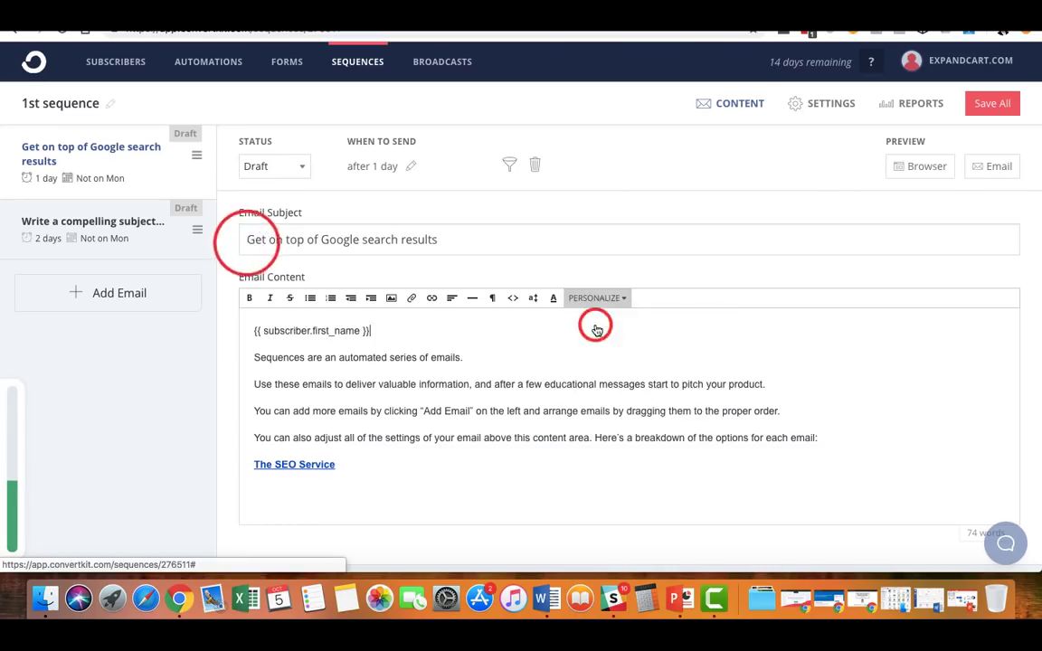
pyautogui.tripleClick(386, 333)
pyautogui.press('super+c')
pyautogui.press('BackSpace')
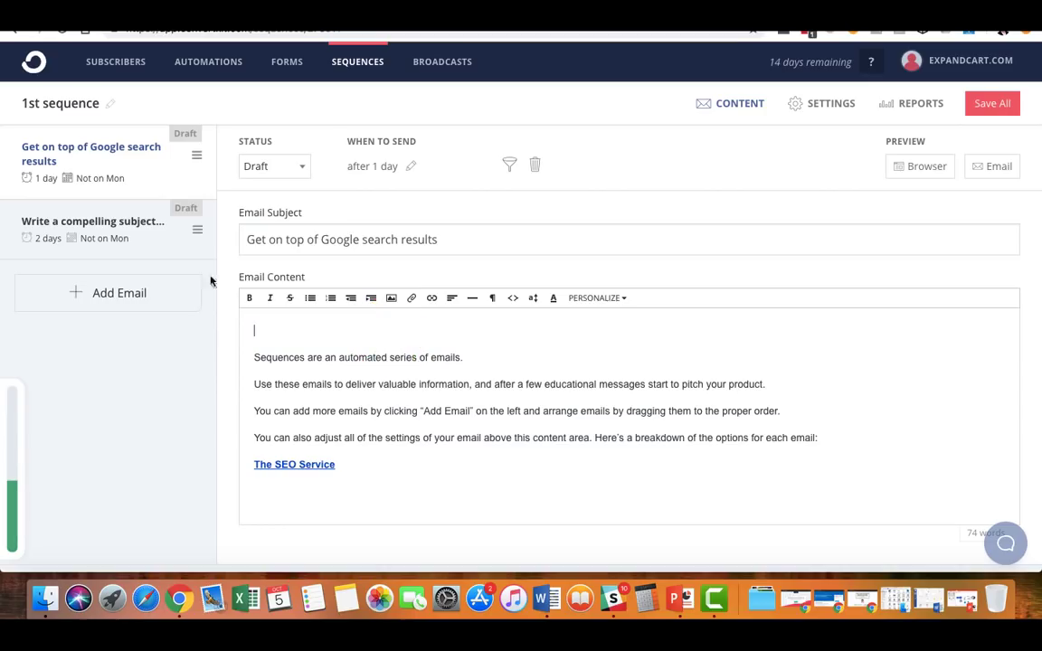
pyautogui.click(247, 238)
pyautogui.press('super+v')
# Step: Begin the email content with the greeting "Hey {{ subscriber.first_name }}", using the subscriber's name personalization
pyautogui.click(392, 327)
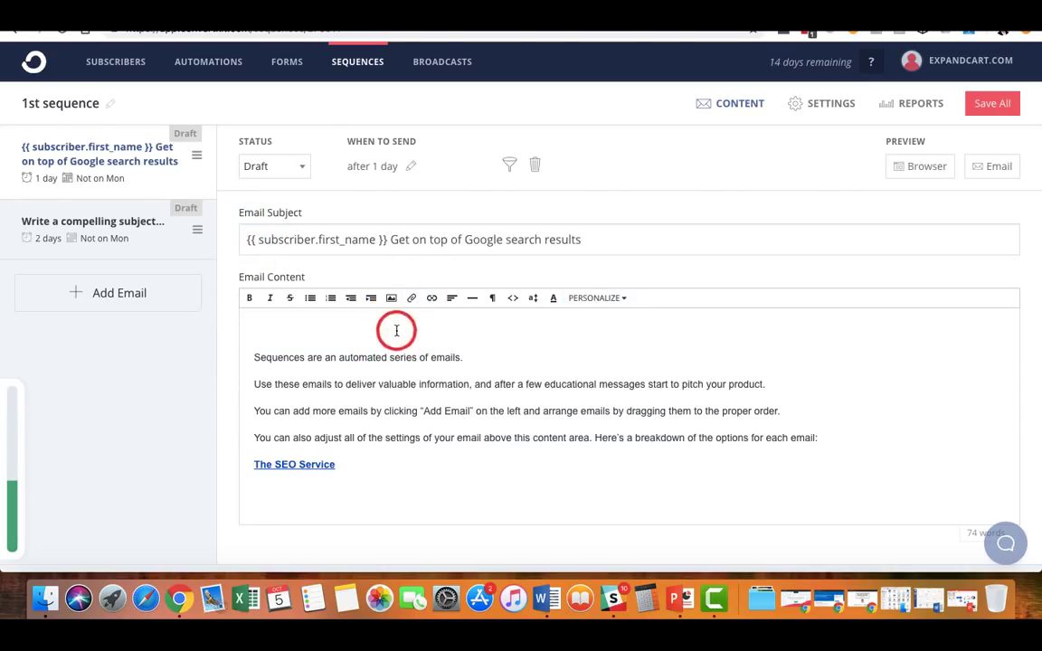
pyautogui.write('Hey')
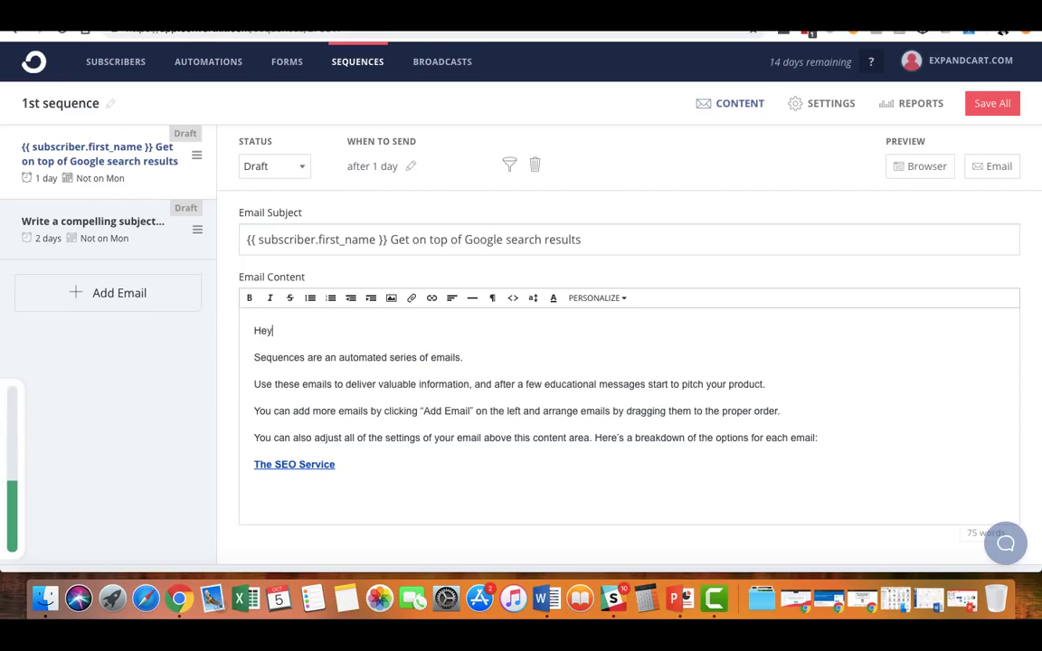
pyautogui.click(612, 304)
pyautogui.scroll(-1, 593, 365)
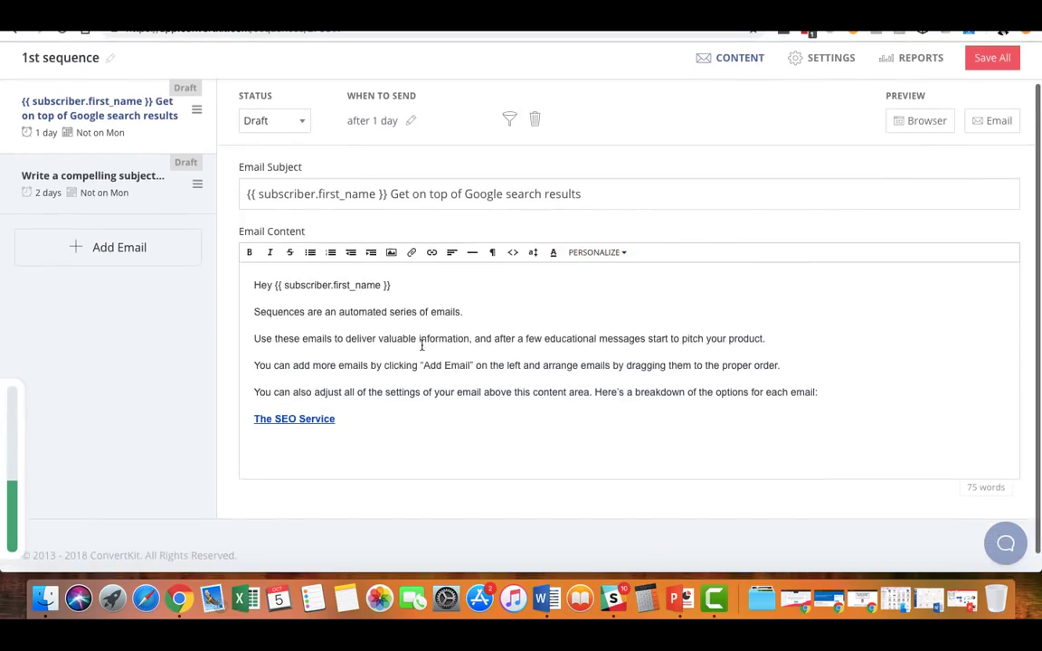
pyautogui.click(252, 317)
pyautogui.moveTo(491, 412)
pyautogui.mouseDown()
pyautogui.moveTo(721, 384)
pyautogui.moveTo(926, 394)
pyautogui.mouseUp()
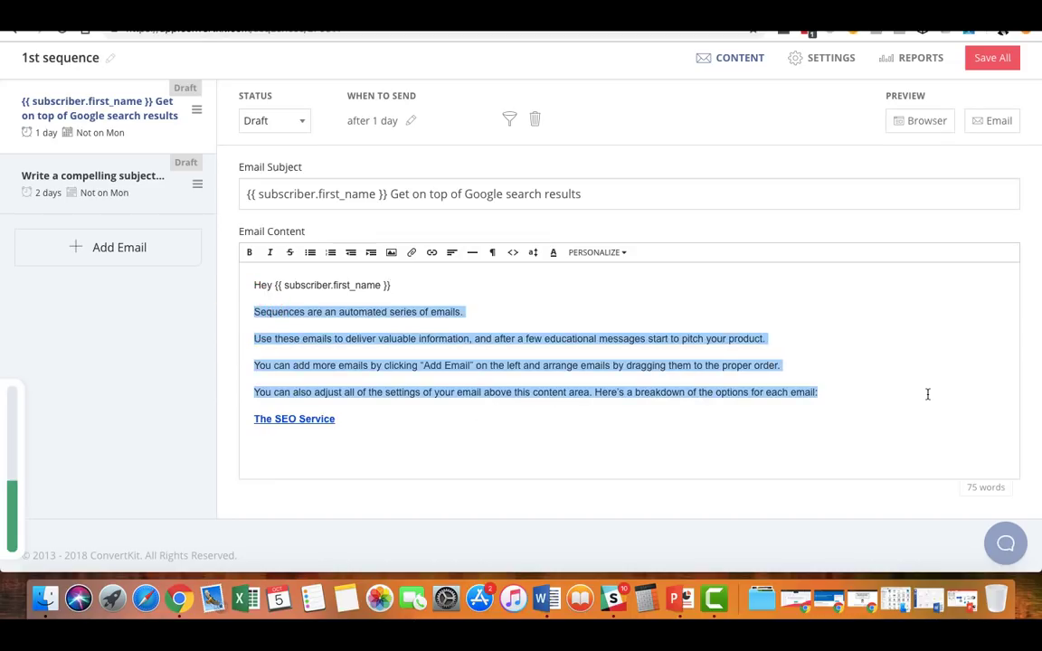
pyautogui.click(459, 410)
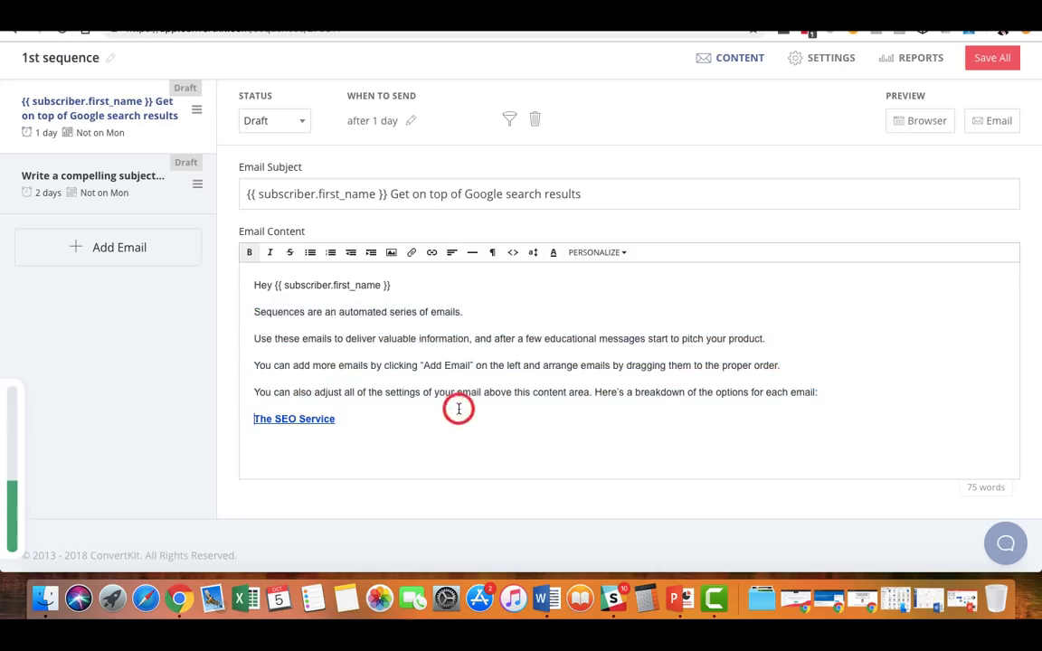
# Step: Add a new line reading "PPC Service" below The SEO Service link in the email content
pyautogui.click(408, 422)
pyautogui.scroll(-1, 395, 412)
pyautogui.click(349, 402)
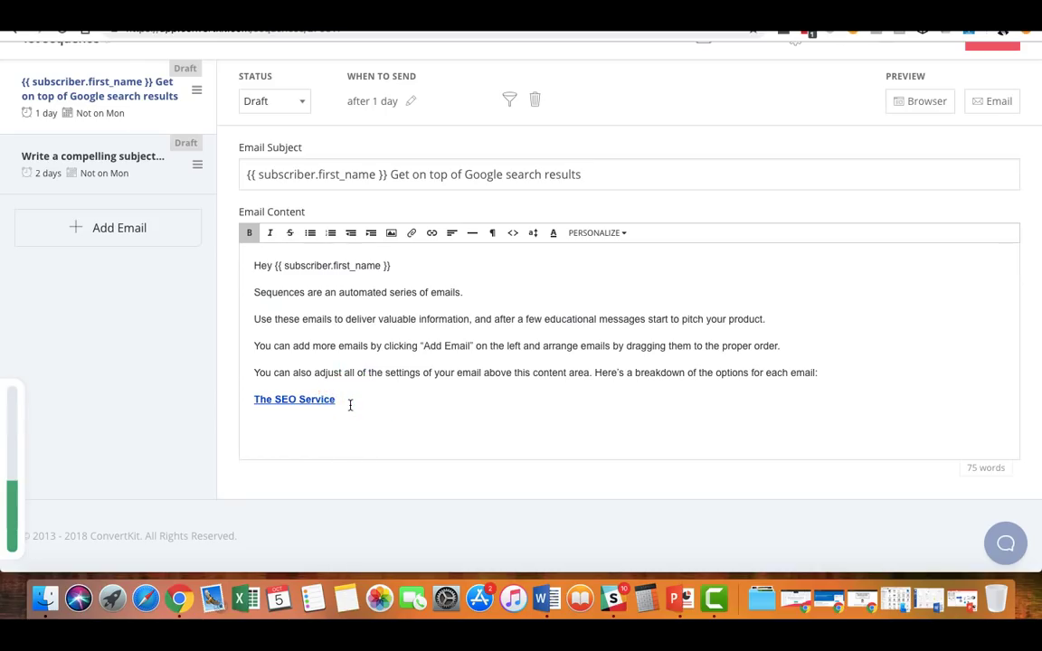
pyautogui.press('Return')
pyautogui.write('PPC Service')
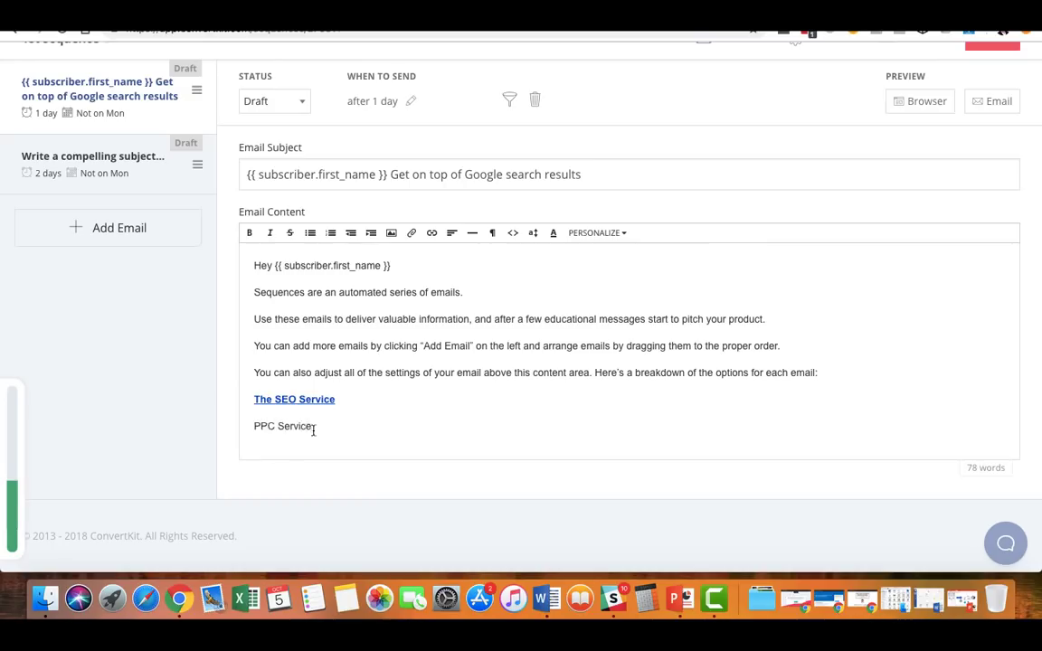
# Step: Turn the "PPC Service" text in the email content into a link
pyautogui.moveTo(313, 430); pyautogui.dragTo(233, 430)
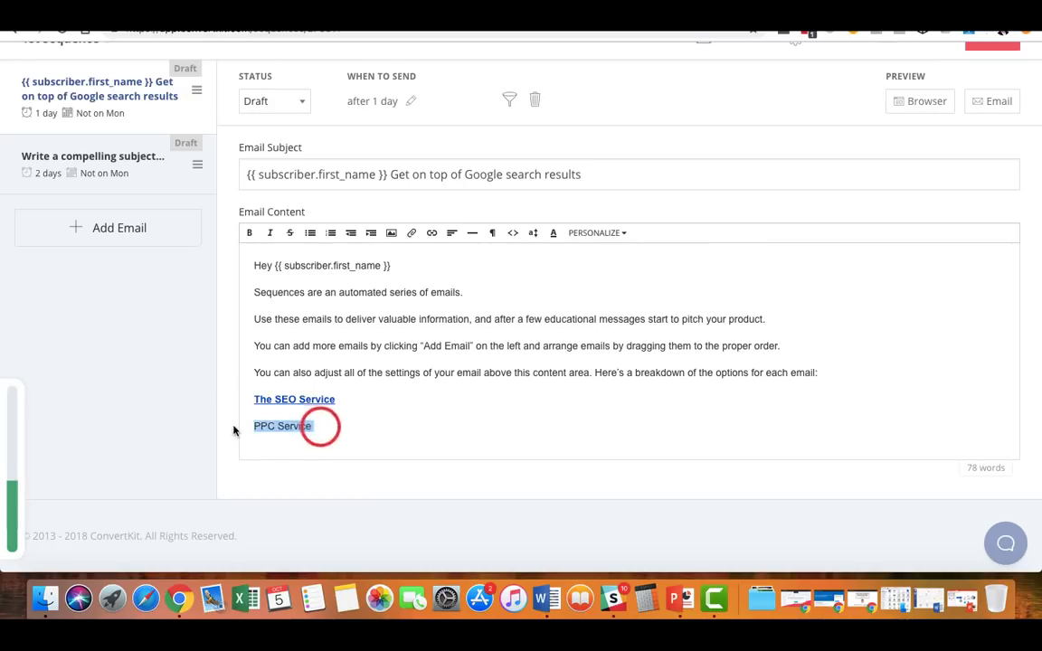
pyautogui.click(432, 235)
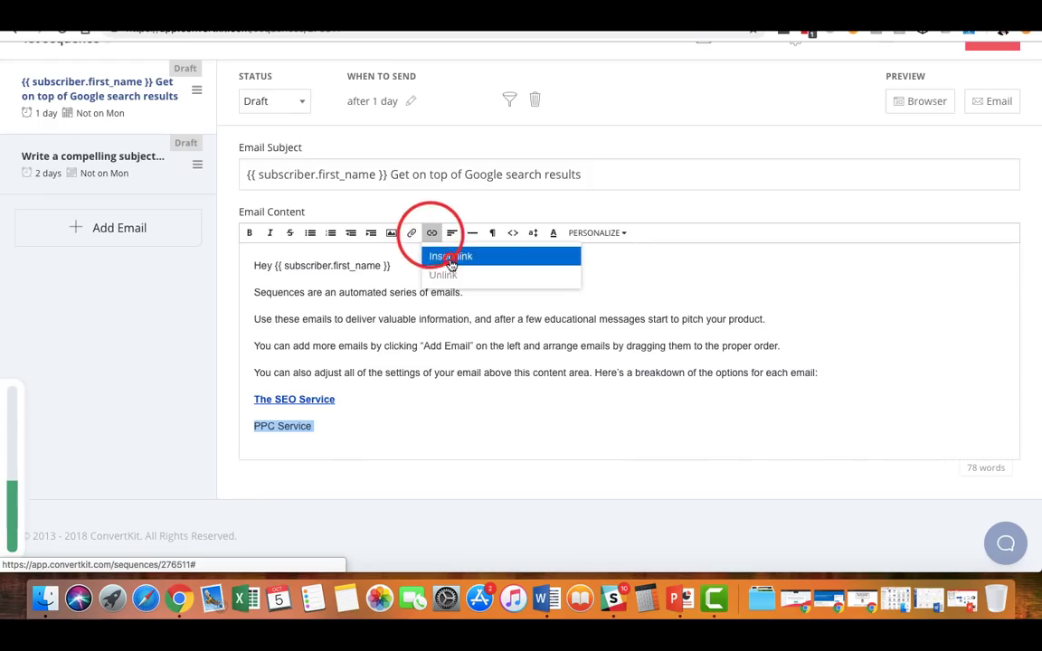
pyautogui.click(441, 256)
pyautogui.write('#')
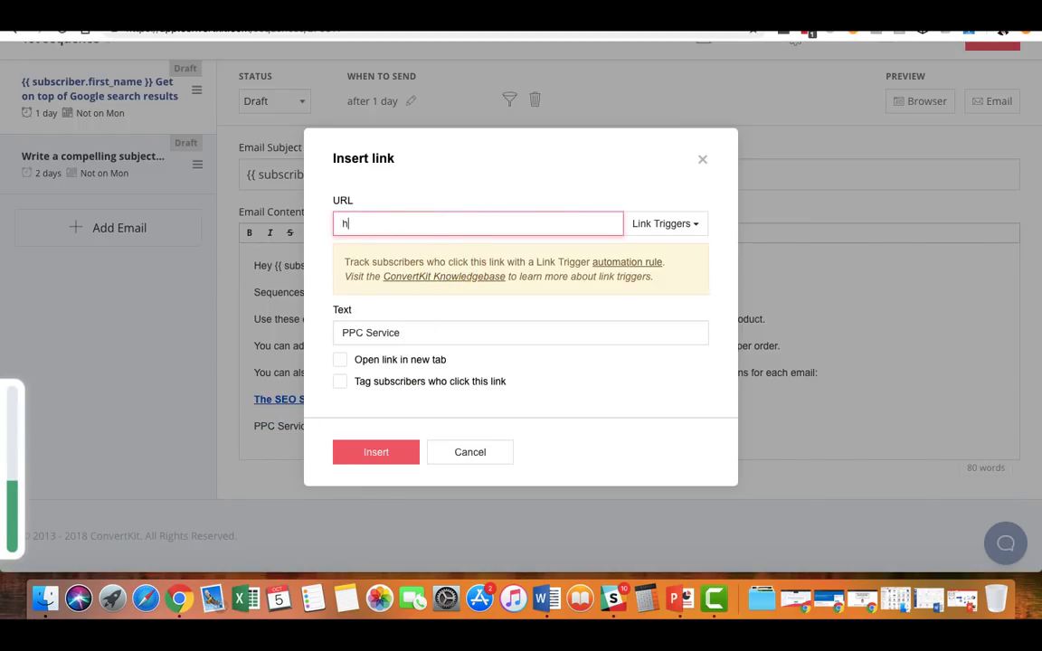
pyautogui.press('Return')
pyautogui.click(363, 416)
pyautogui.moveTo(326, 426); pyautogui.dragTo(242, 426)
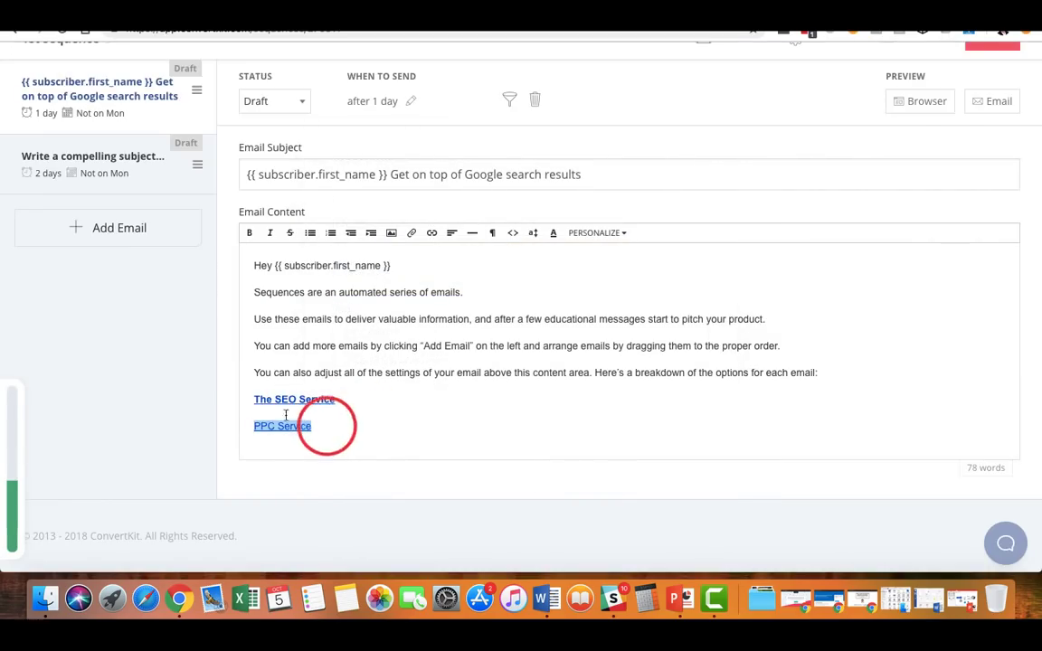
pyautogui.moveTo(352, 391); pyautogui.dragTo(248, 391)
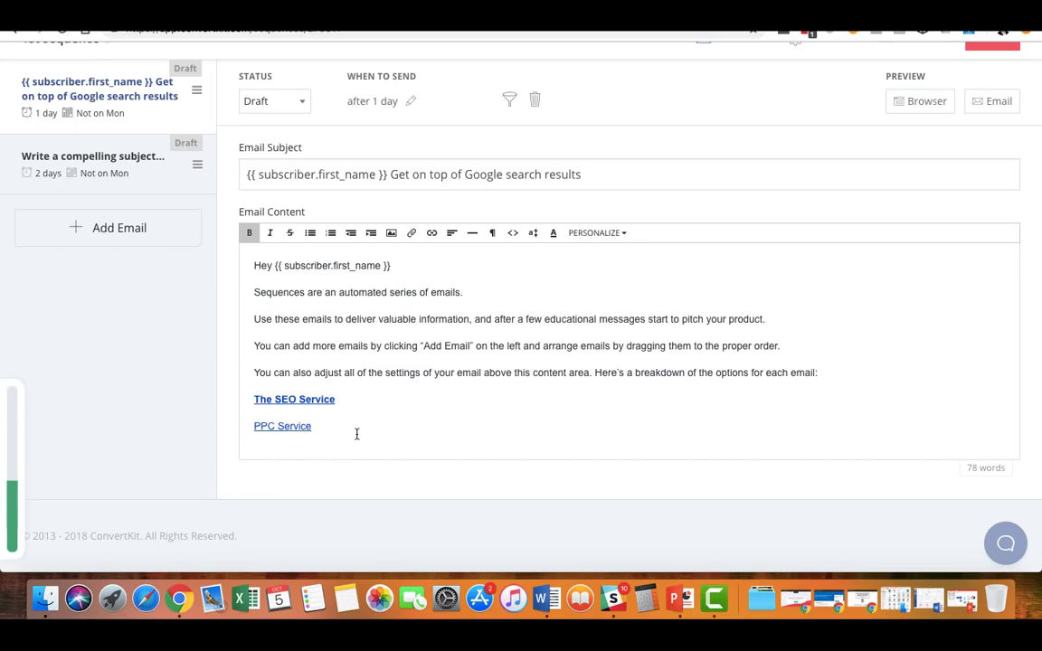
pyautogui.tripleClick(356, 432)
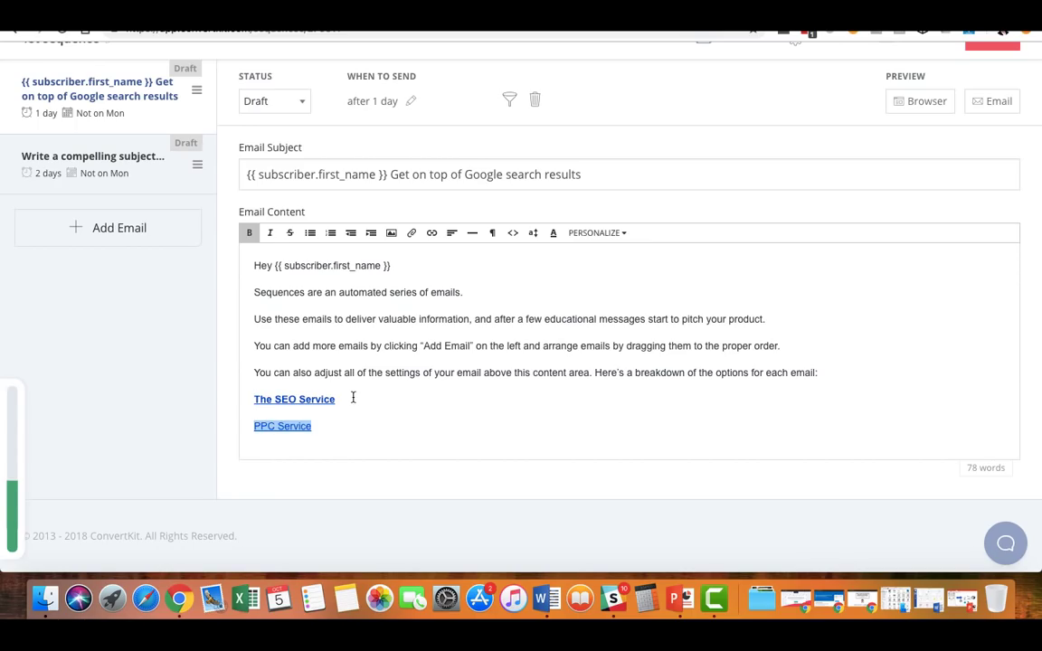
pyautogui.tripleClick(353, 398)
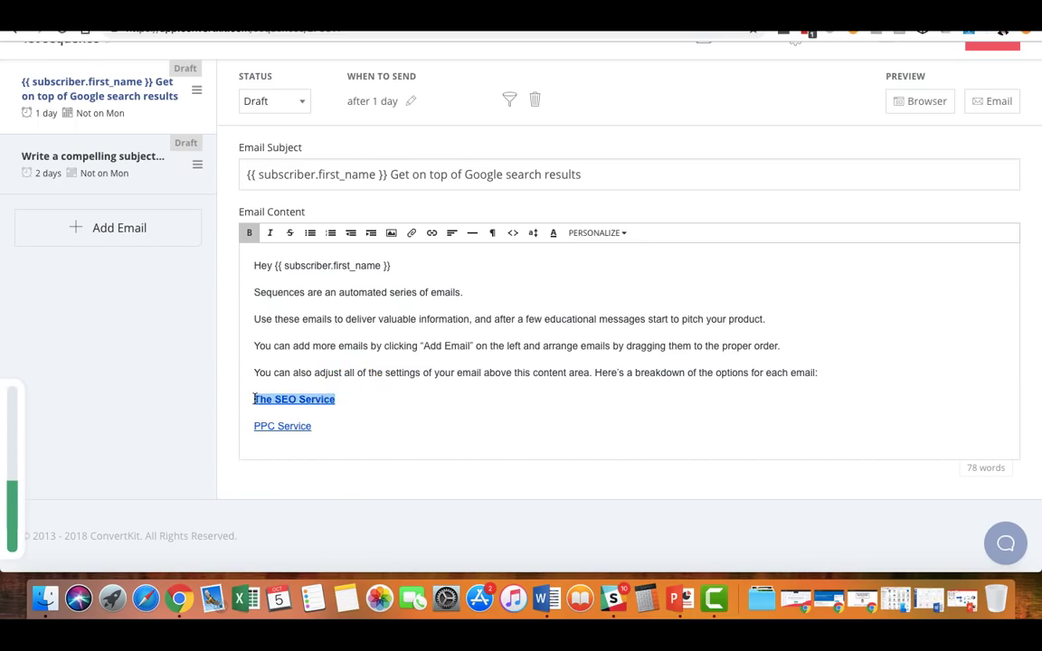
pyautogui.click(327, 433)
# Step: Open the settings of The SEO Service link, check which tag its clicks assign to subscribers, and apply them
pyautogui.doubleClick(298, 401)
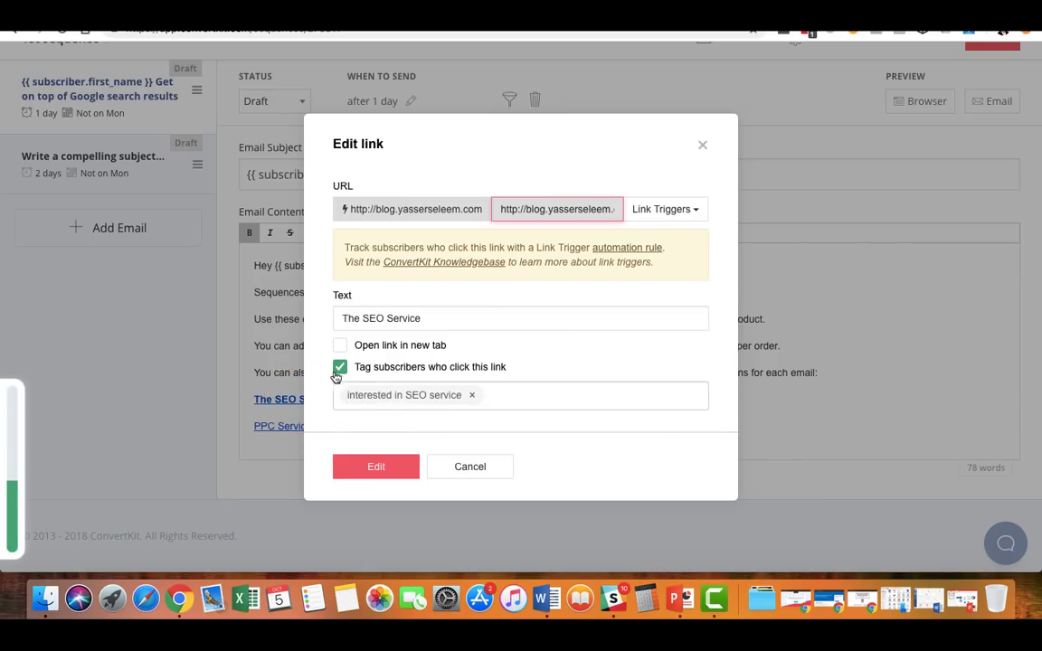
pyautogui.click(472, 395)
pyautogui.click(476, 420)
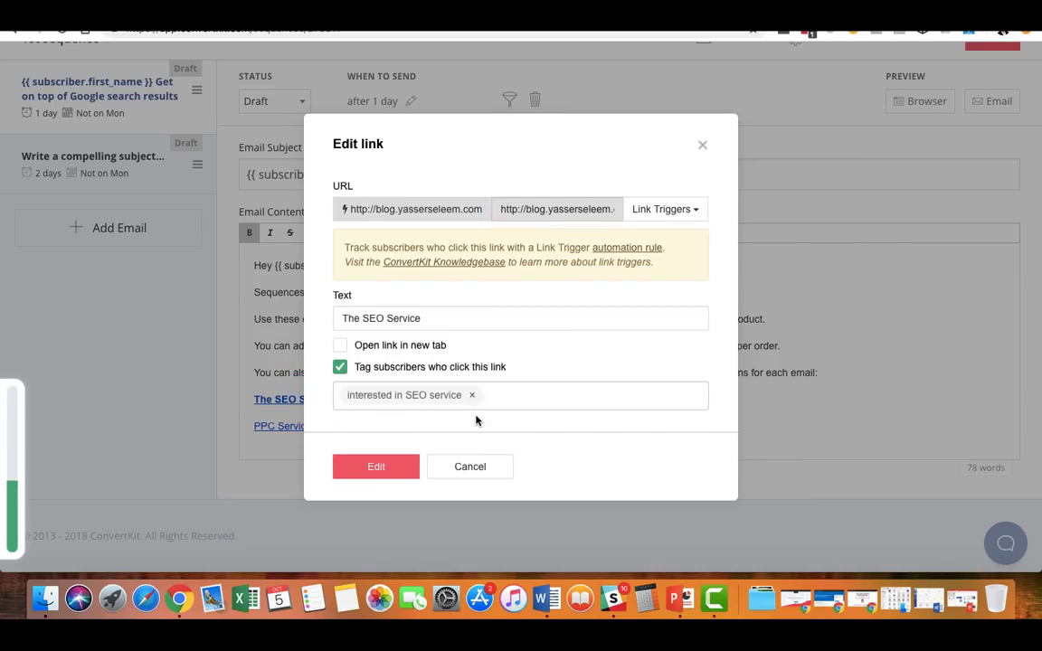
pyautogui.click(376, 467)
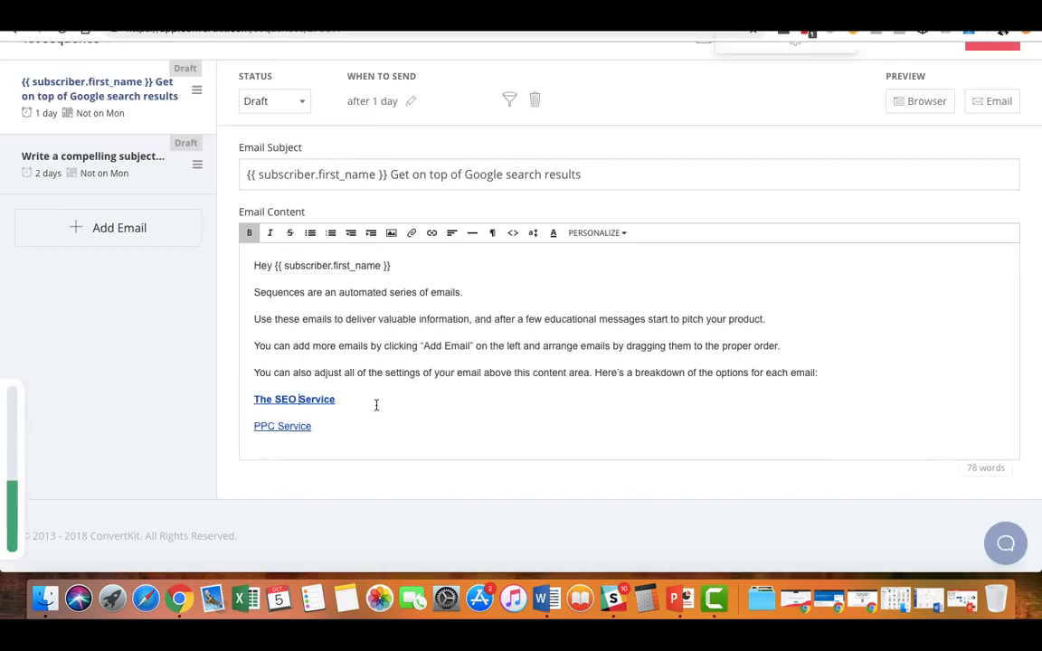
# Step: Save all emails of the sequence
pyautogui.moveTo(349, 401); pyautogui.dragTo(217, 406)
pyautogui.rightClick(318, 401)
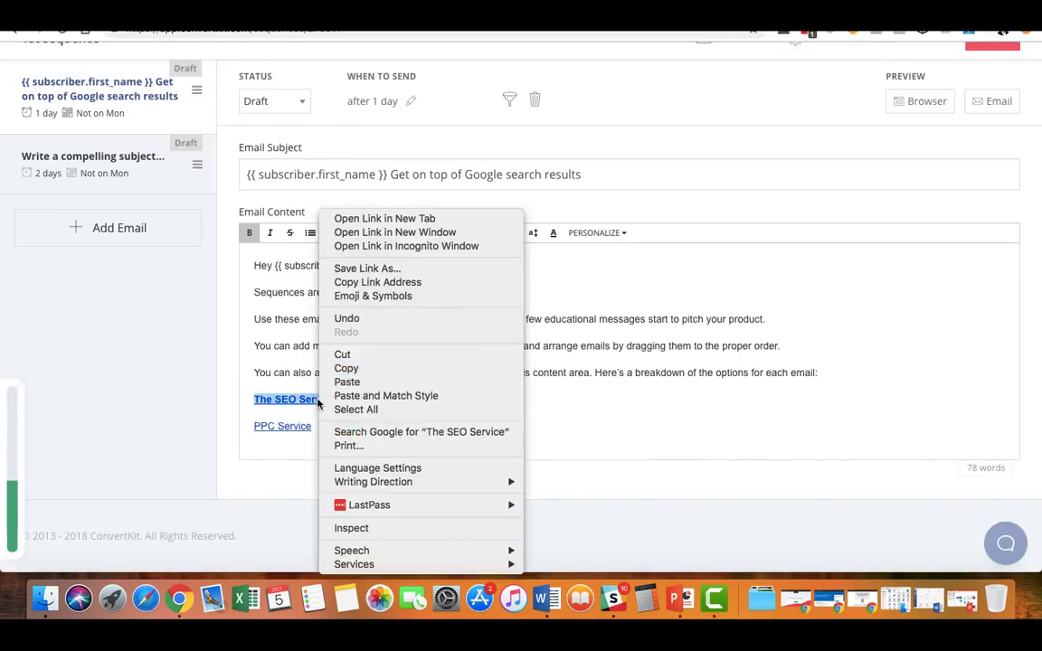
pyautogui.click(639, 394)
pyautogui.scroll(3, 639, 394)
pyautogui.click(994, 102)
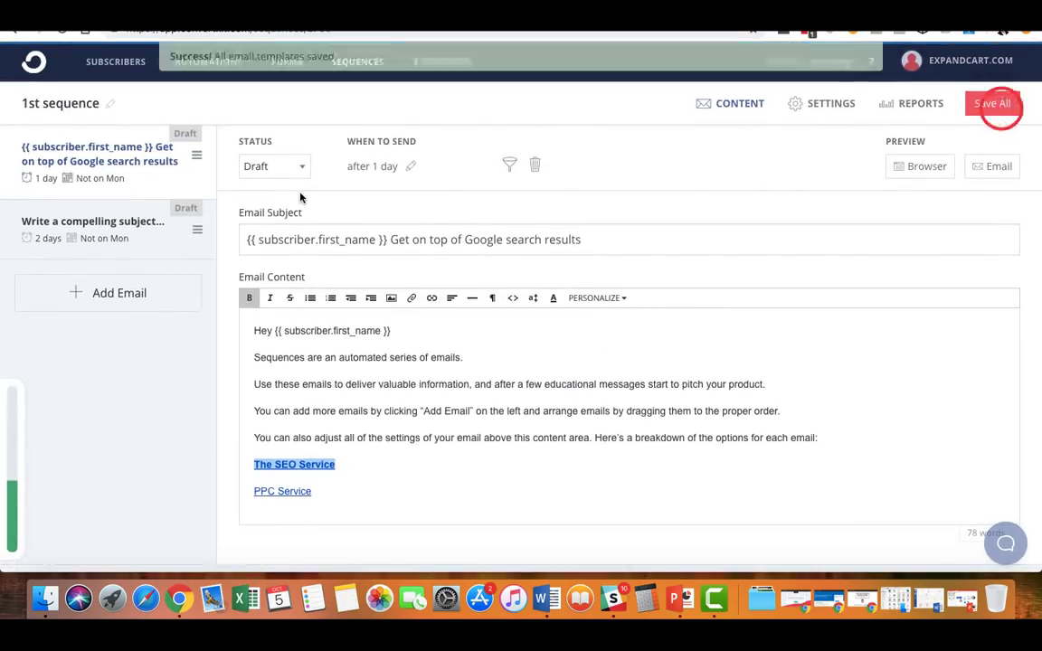
# Step: Create a subscriber tag named "Interested in PPC service" on the subscribers page
pyautogui.click(110, 61)
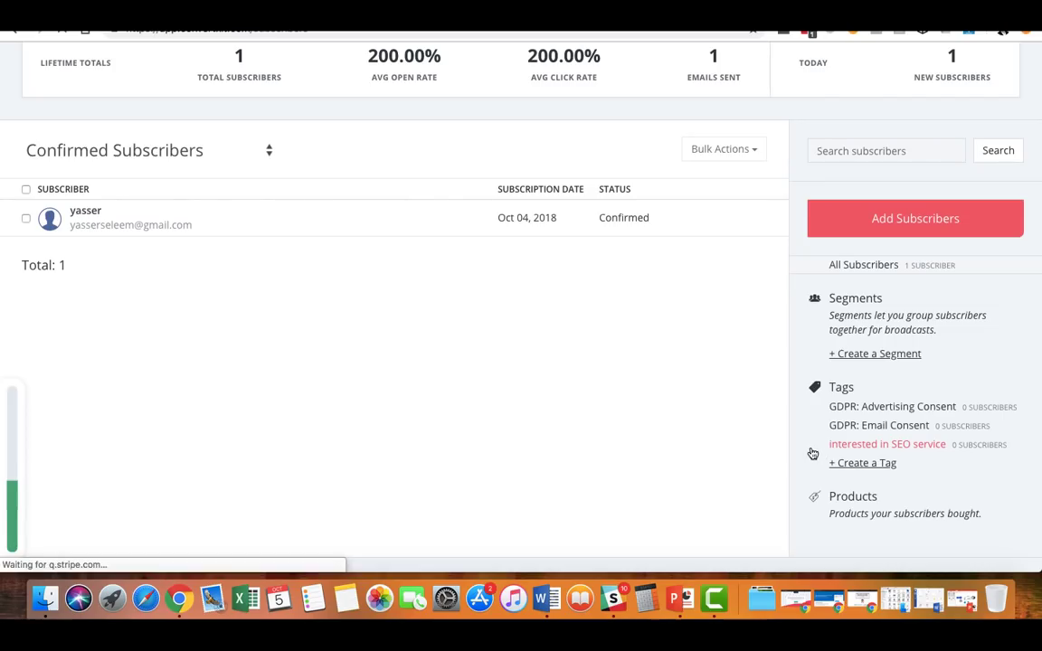
pyautogui.click(883, 465)
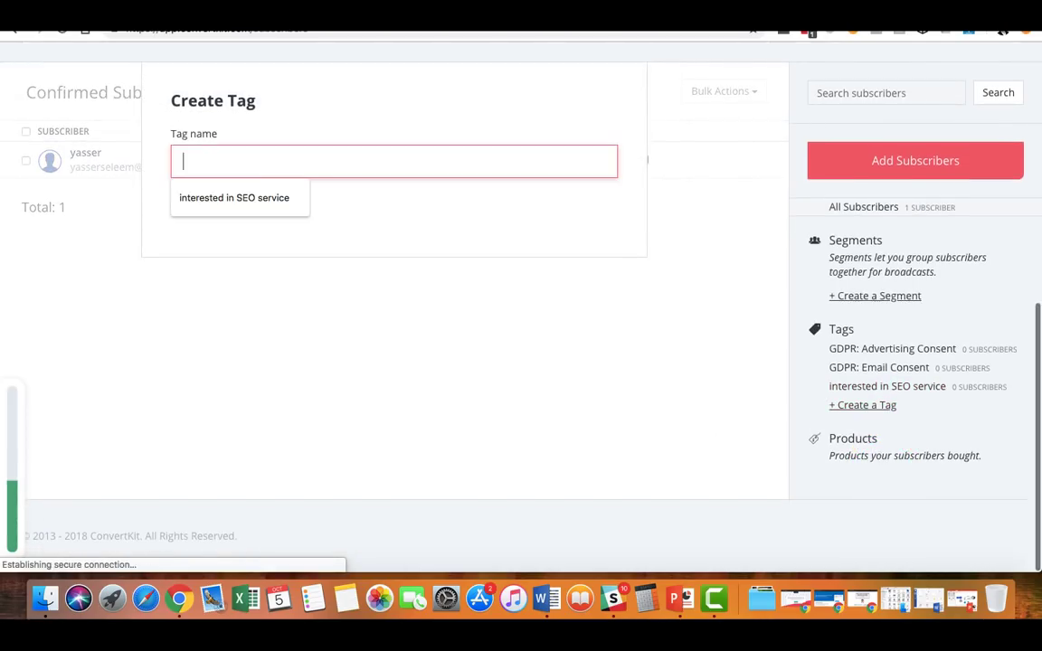
pyautogui.write('Interested in PPC ')
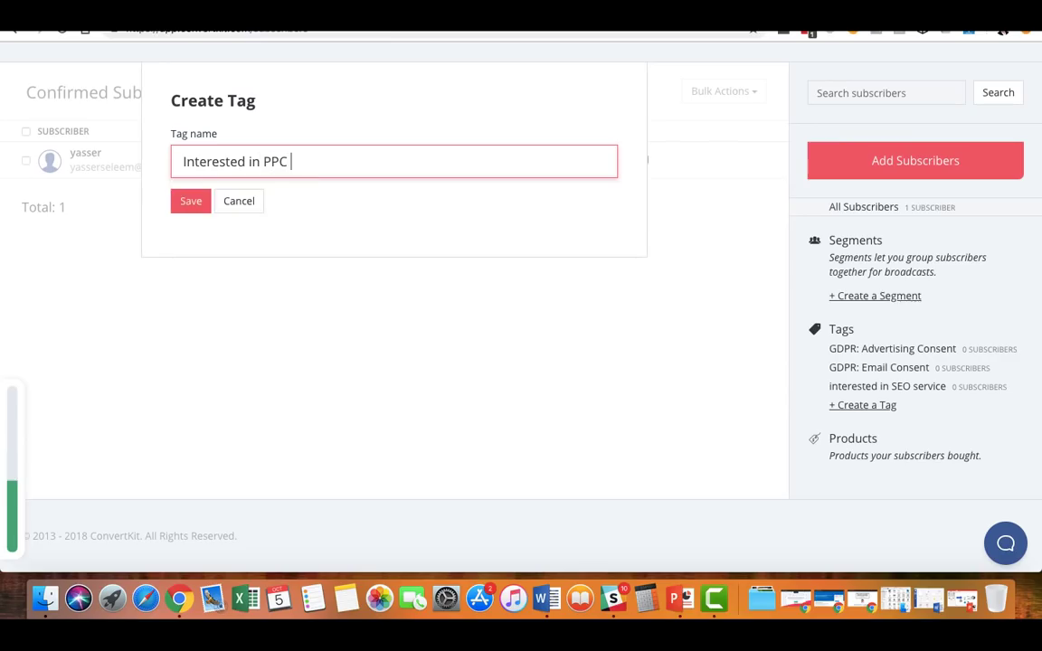
pyautogui.write('service')
pyautogui.click(187, 201)
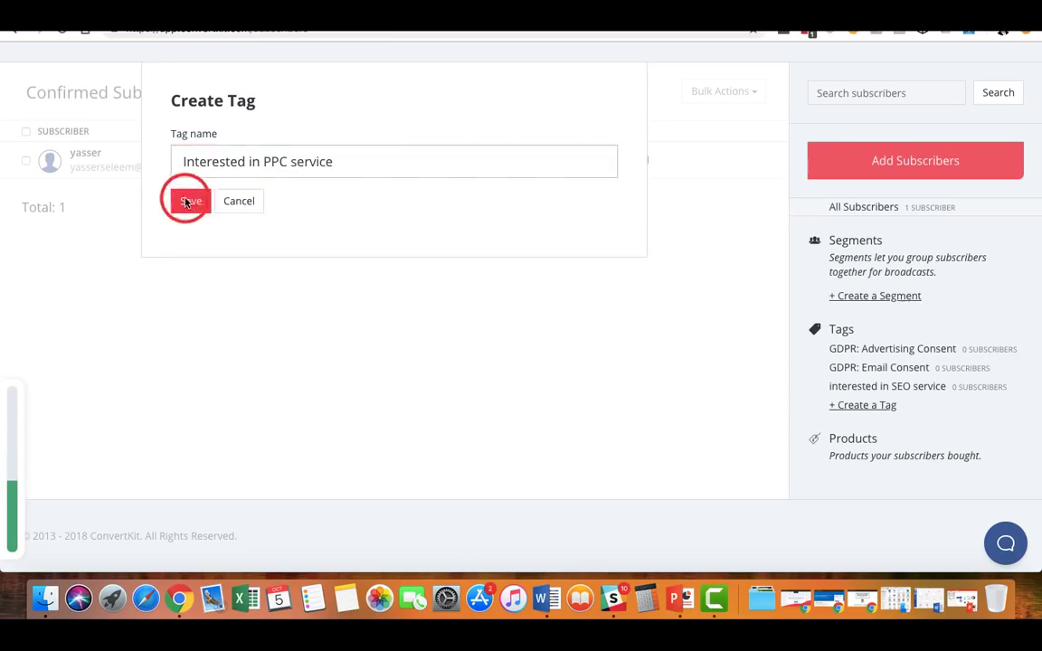
# Step: Return to the sequence's first email and review the subscriber tagging of The SEO Service link again
pyautogui.click(880, 401)
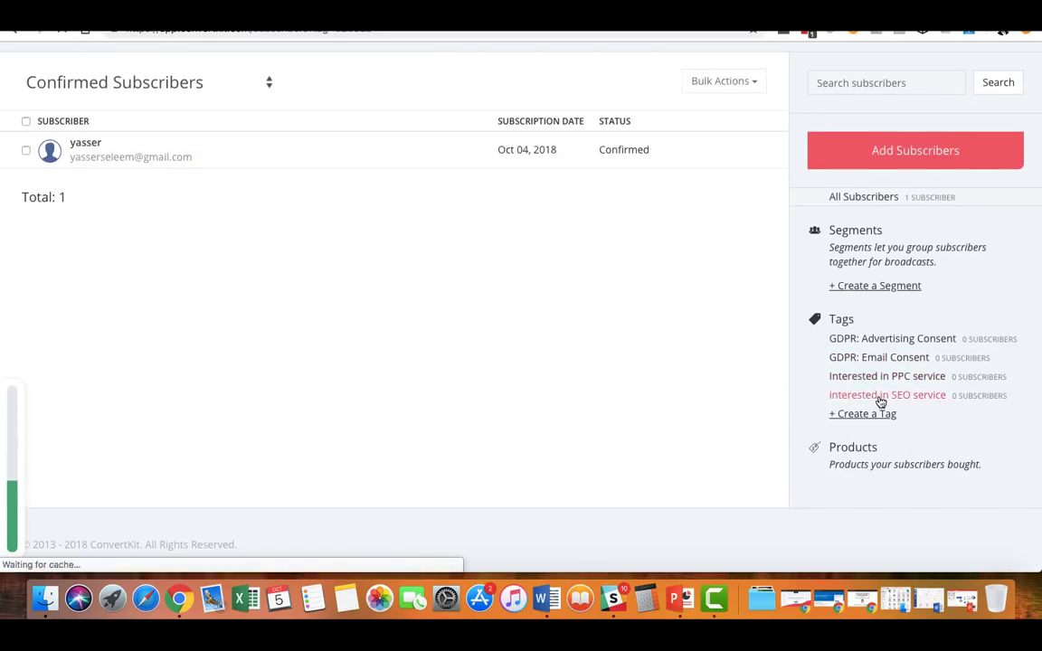
pyautogui.scroll(10, 879, 399)
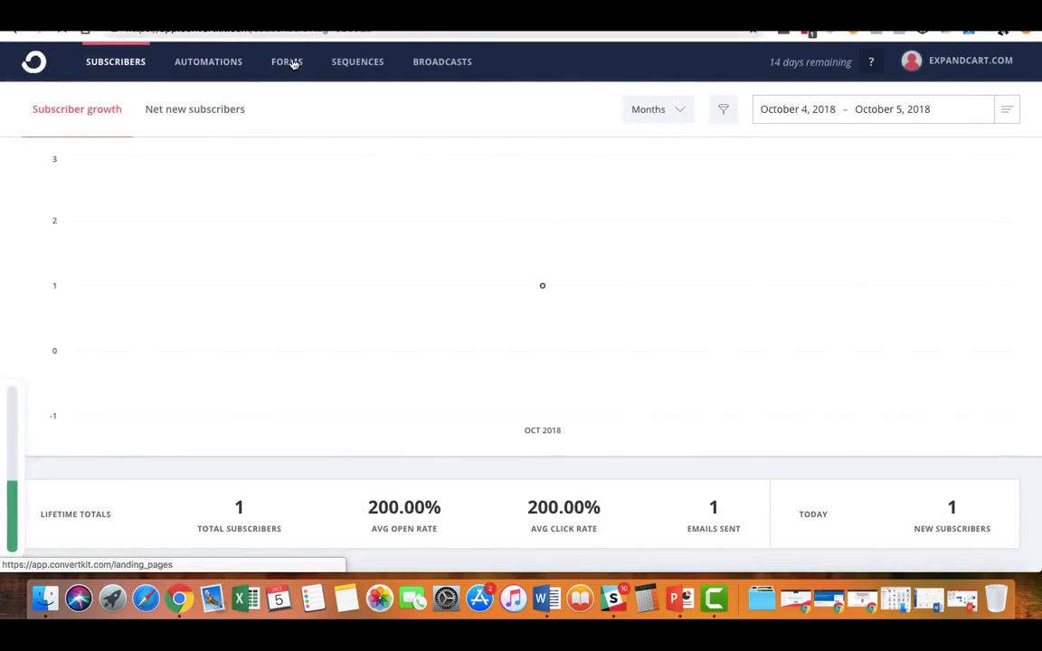
pyautogui.click(360, 62)
pyautogui.click(283, 463)
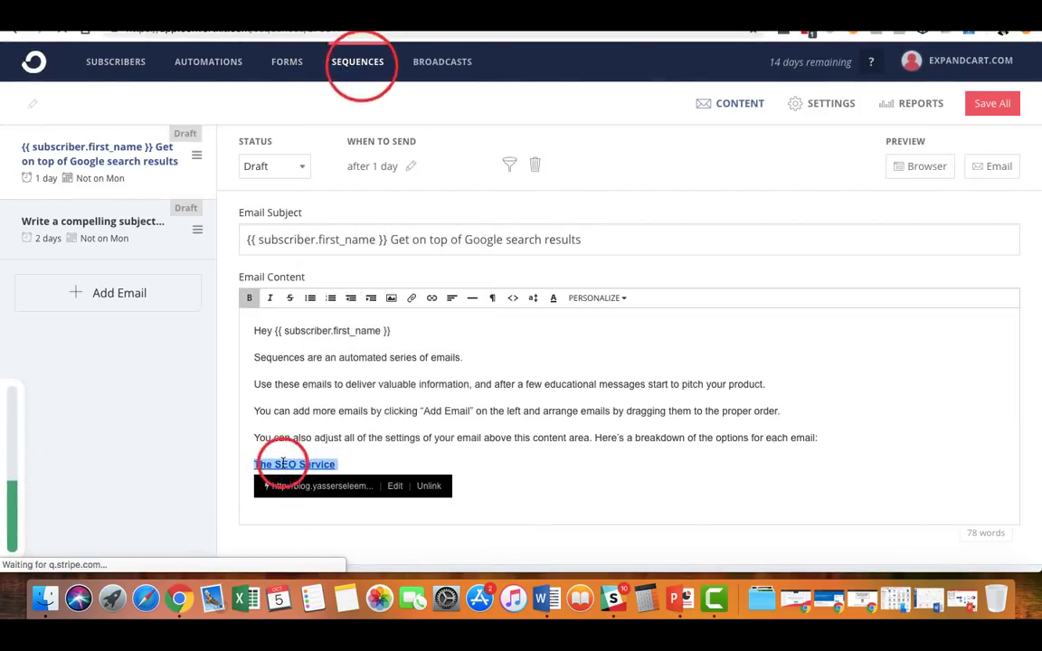
pyautogui.click(395, 485)
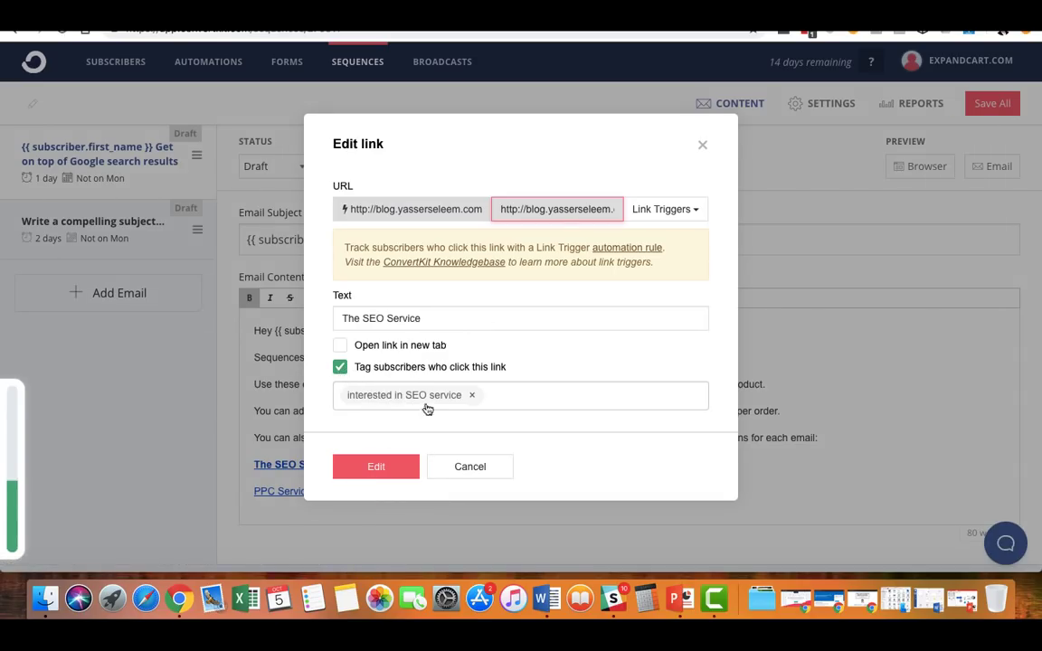
pyautogui.click(376, 465)
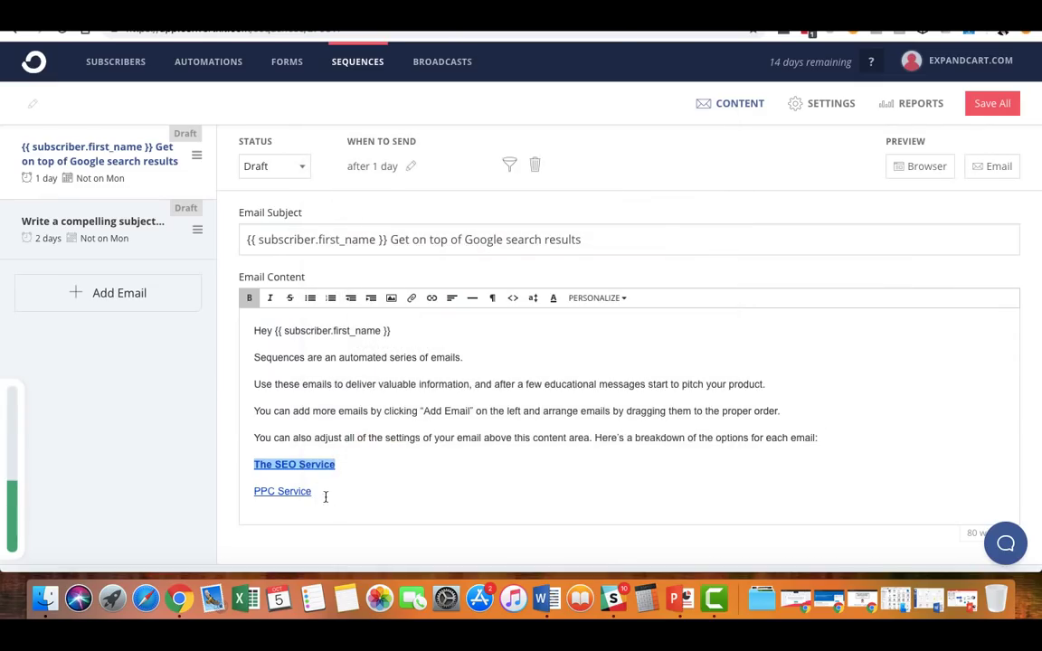
# Step: Tag subscribers who click the PPC Service link with "Interested in PPC service" and save all emails of the sequence
pyautogui.tripleClick(324, 494)
pyautogui.click(411, 298)
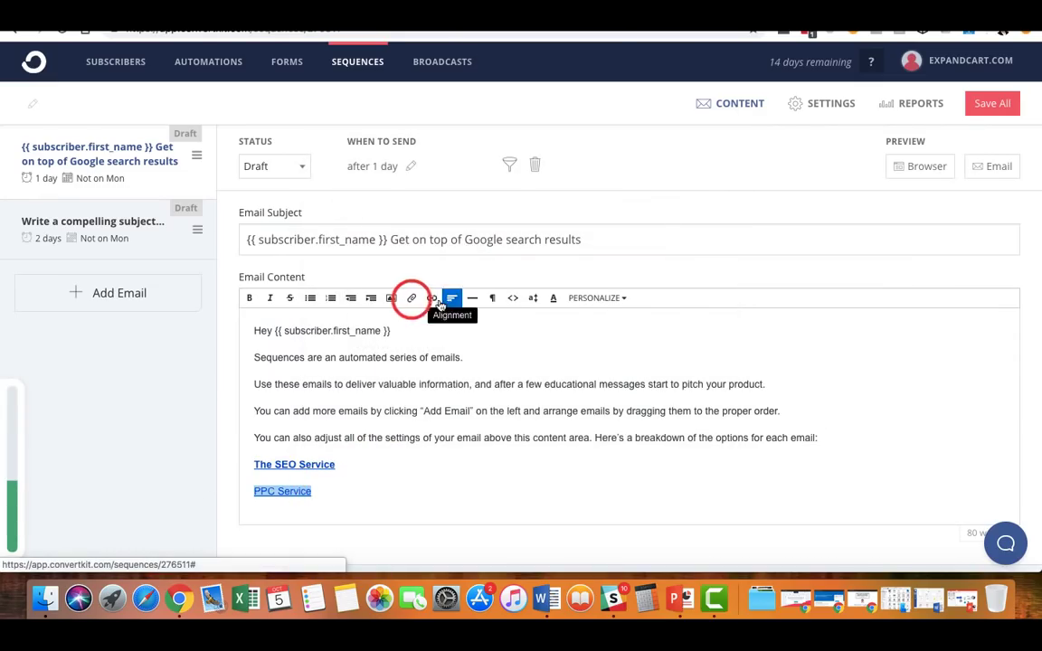
pyautogui.click(432, 299)
pyautogui.click(450, 323)
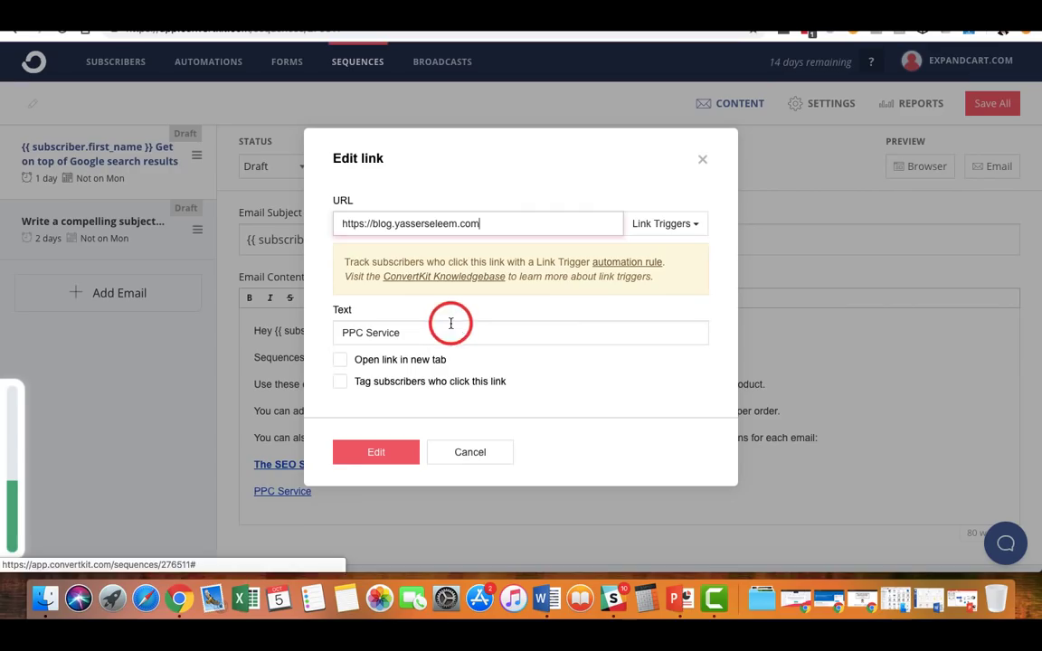
pyautogui.click(340, 382)
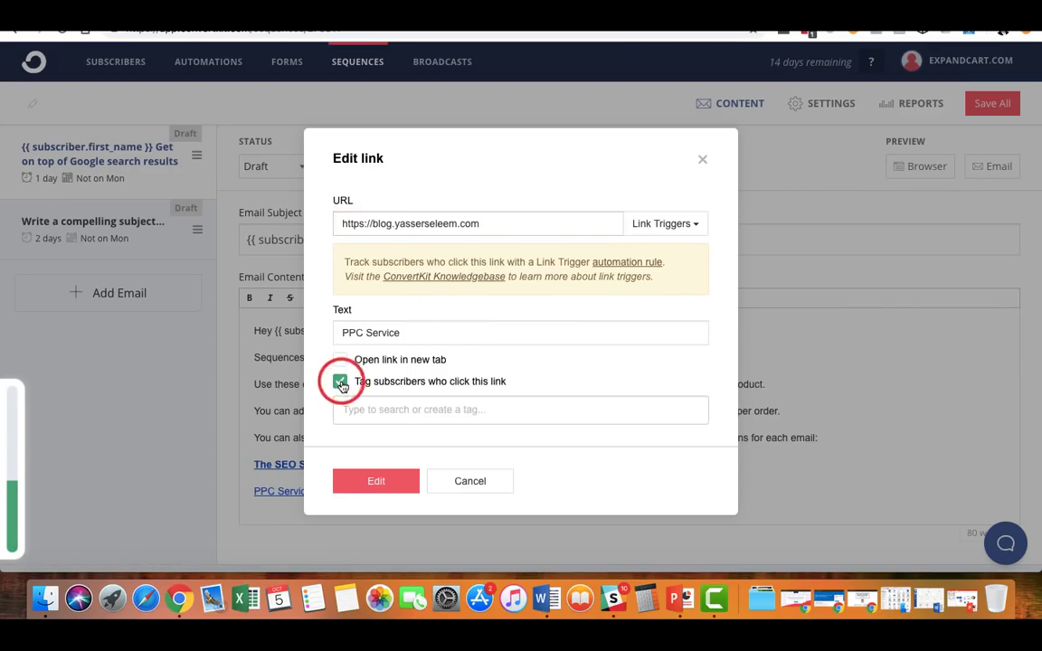
pyautogui.click(380, 416)
pyautogui.write('In')
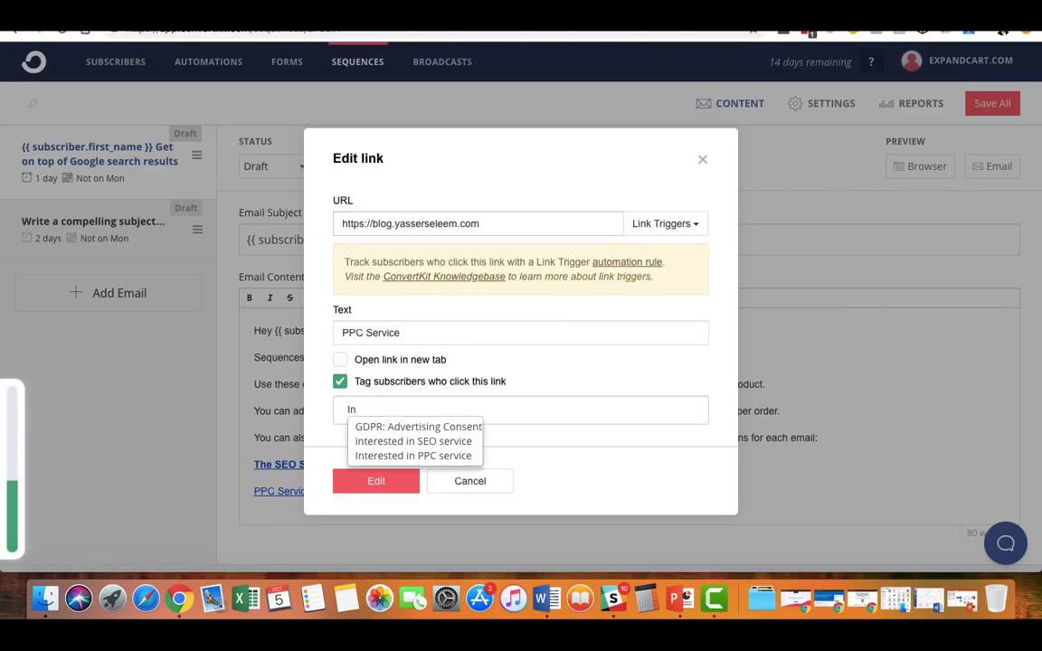
pyautogui.click(385, 455)
pyautogui.click(378, 486)
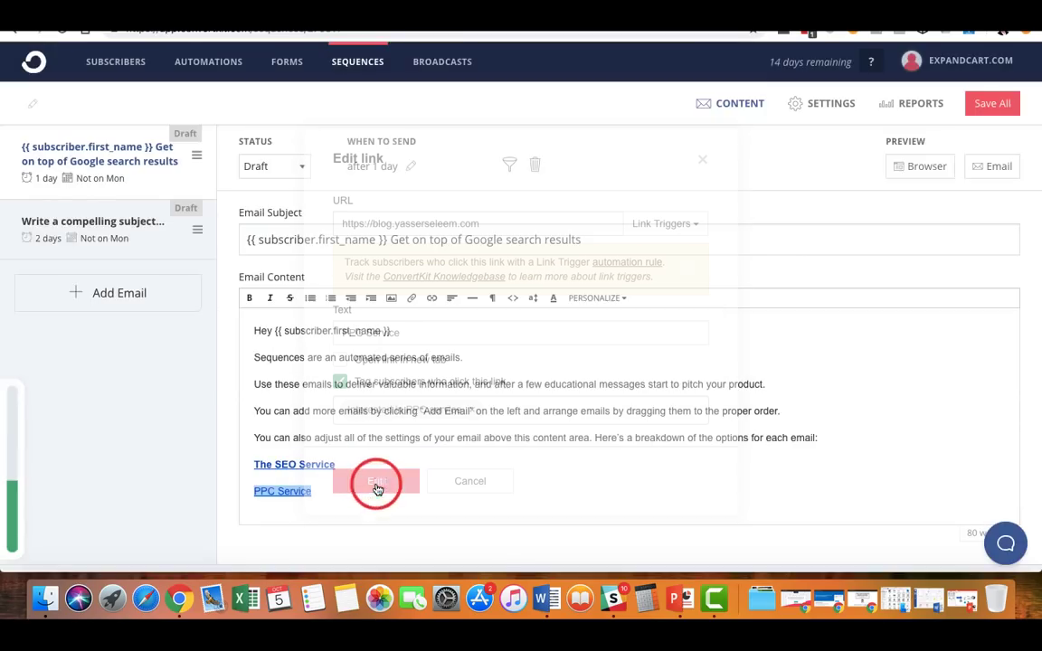
pyautogui.scroll(-3, 505, 470)
pyautogui.scroll(3, 505, 472)
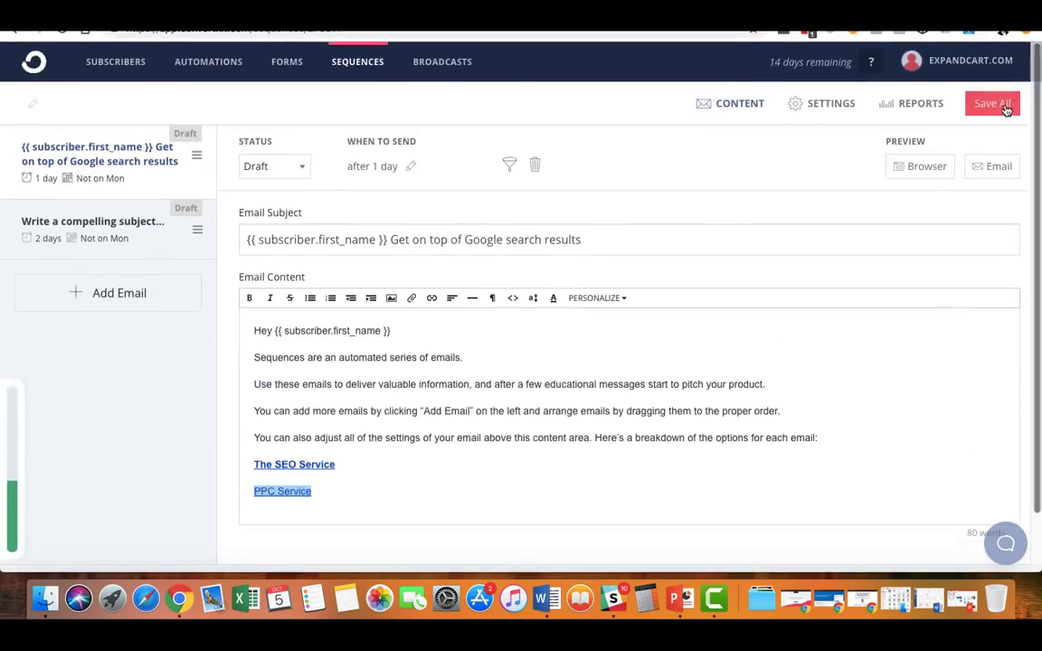
pyautogui.click(1003, 107)
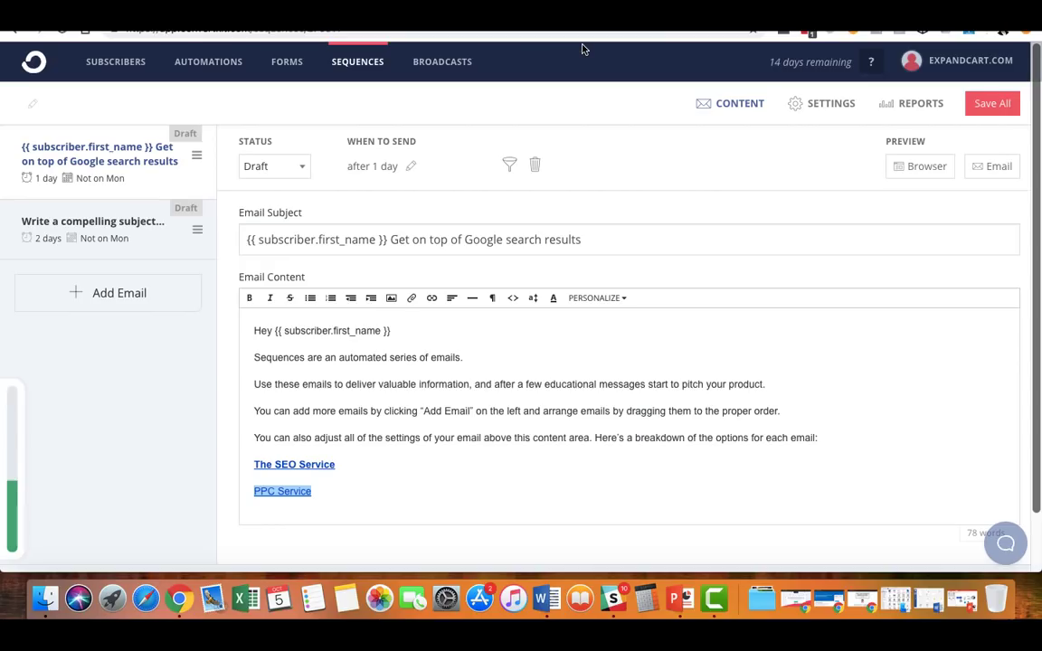
# Step: Create a new visual automation
pyautogui.click(222, 63)
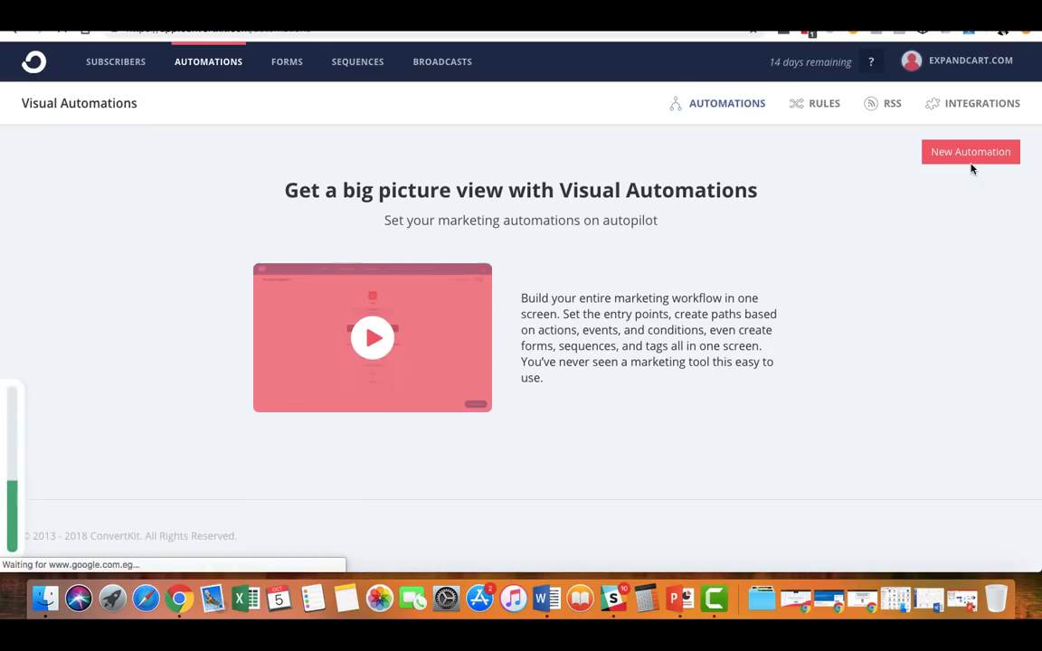
pyautogui.click(962, 155)
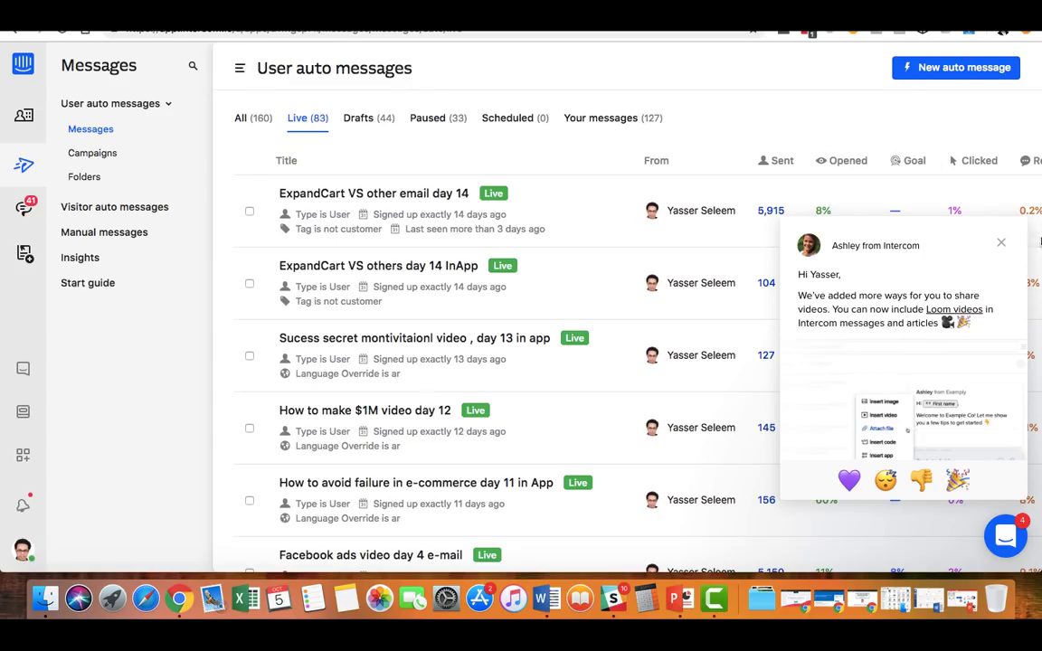
# Step: In Intercom, dismiss the pop-up message and look through the live user auto messages as an example of a timed campaign
pyautogui.click(1001, 243)
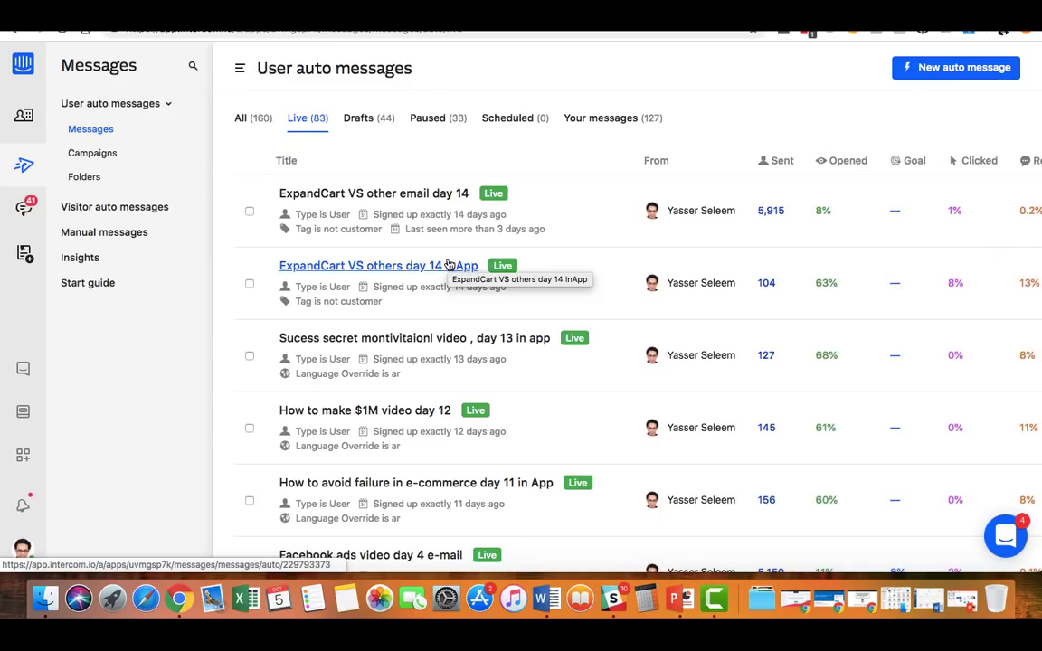
pyautogui.scroll(-10, 449, 264)
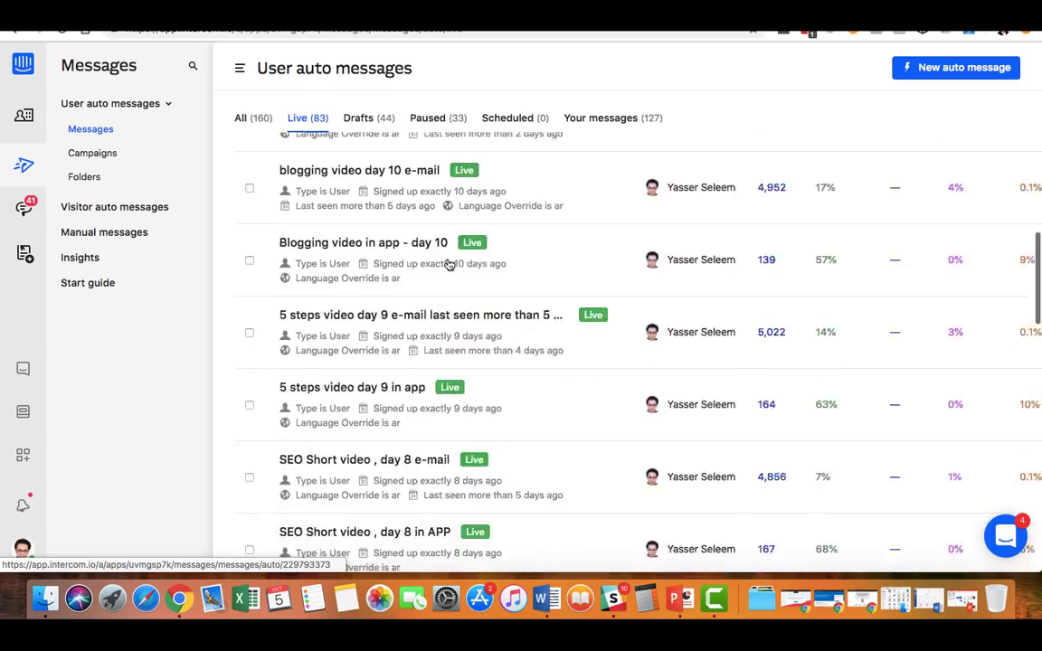
pyautogui.scroll(-4, 449, 264)
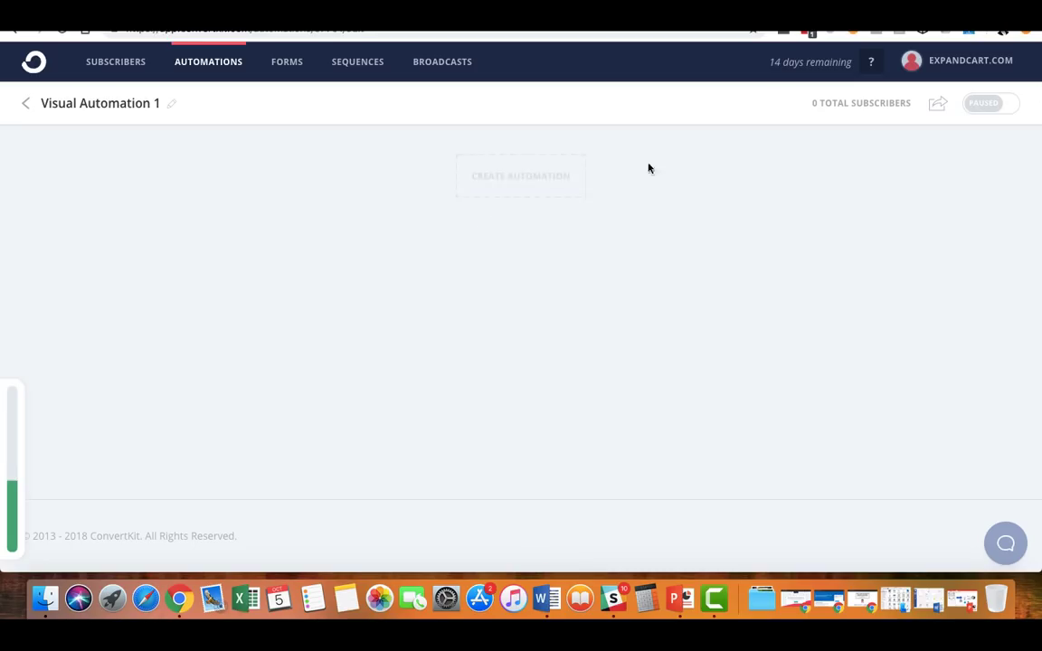
# Step: Add an entry event to the automation for subscribers who join the Clean form
pyautogui.click(540, 180)
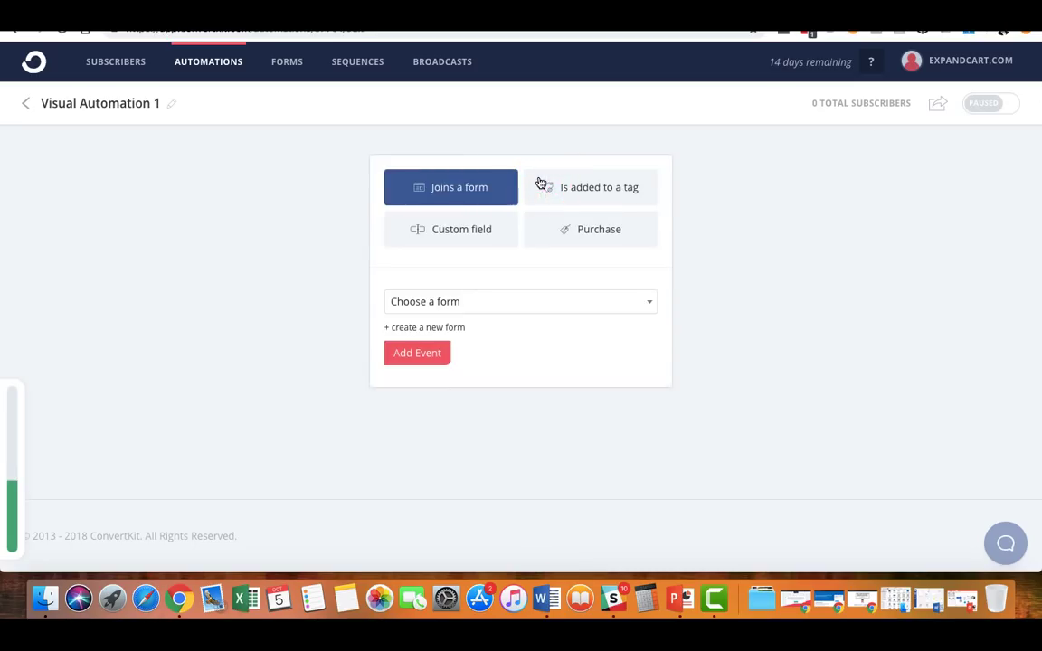
pyautogui.click(445, 190)
pyautogui.click(462, 299)
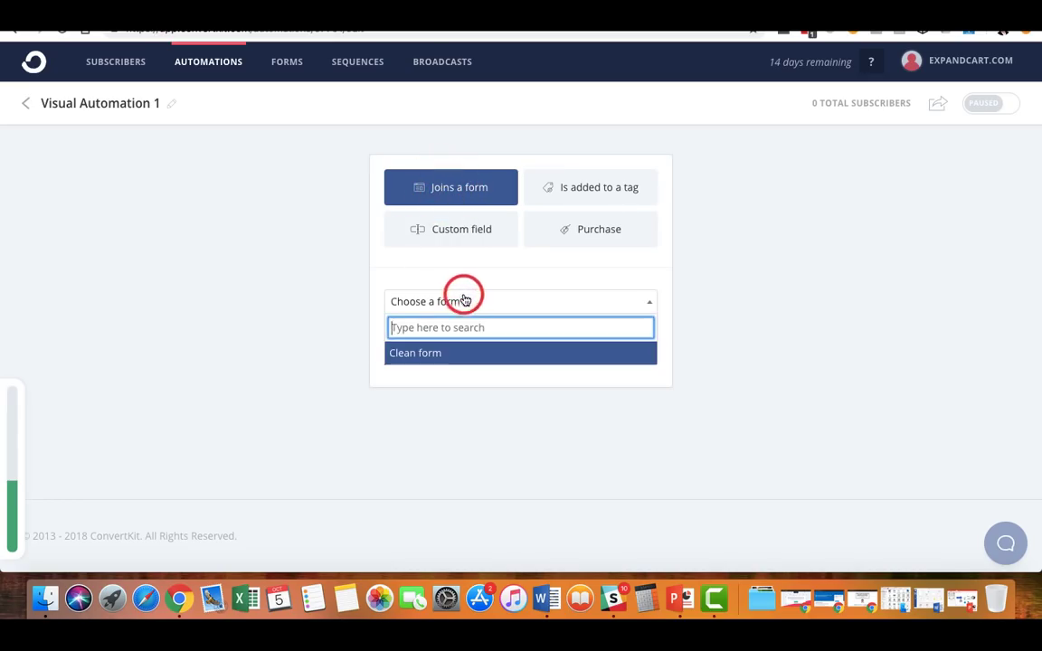
pyautogui.click(434, 354)
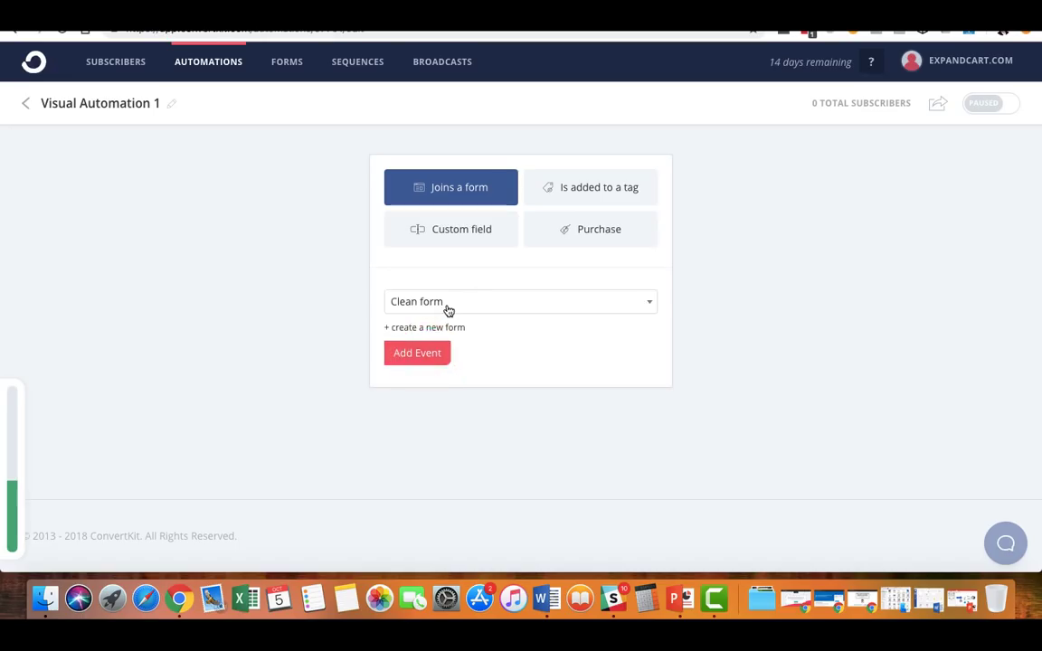
pyautogui.click(430, 356)
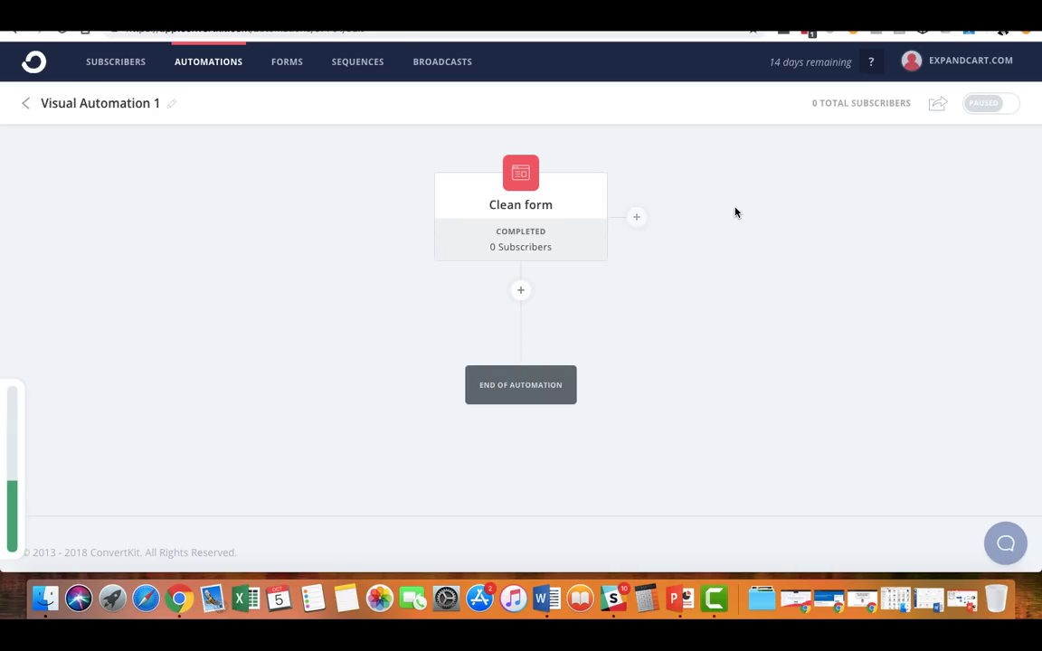
# Step: Below the Clean form event, add an action that puts subscribers into the Example email sequence
pyautogui.moveTo(557, 225)
pyautogui.click(521, 292)
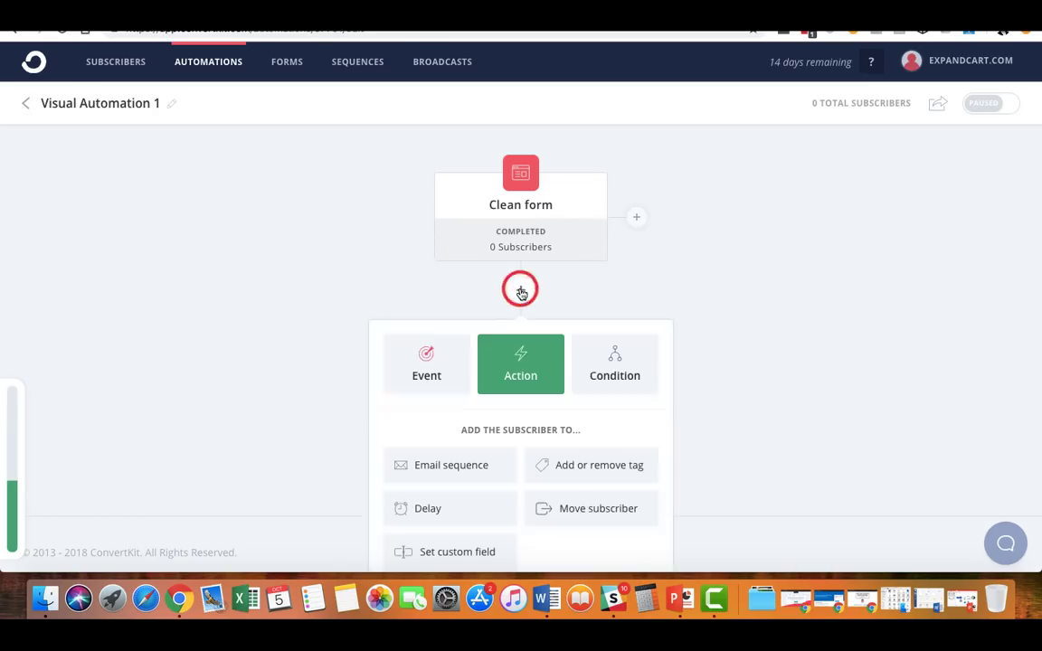
pyautogui.scroll(-2, 456, 459)
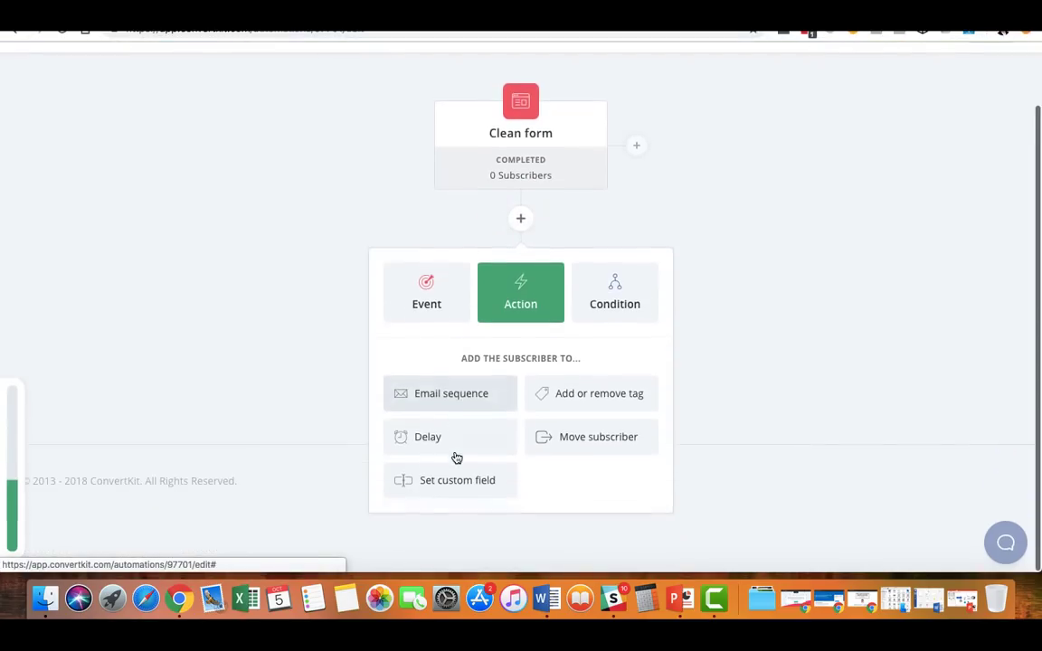
pyautogui.click(427, 395)
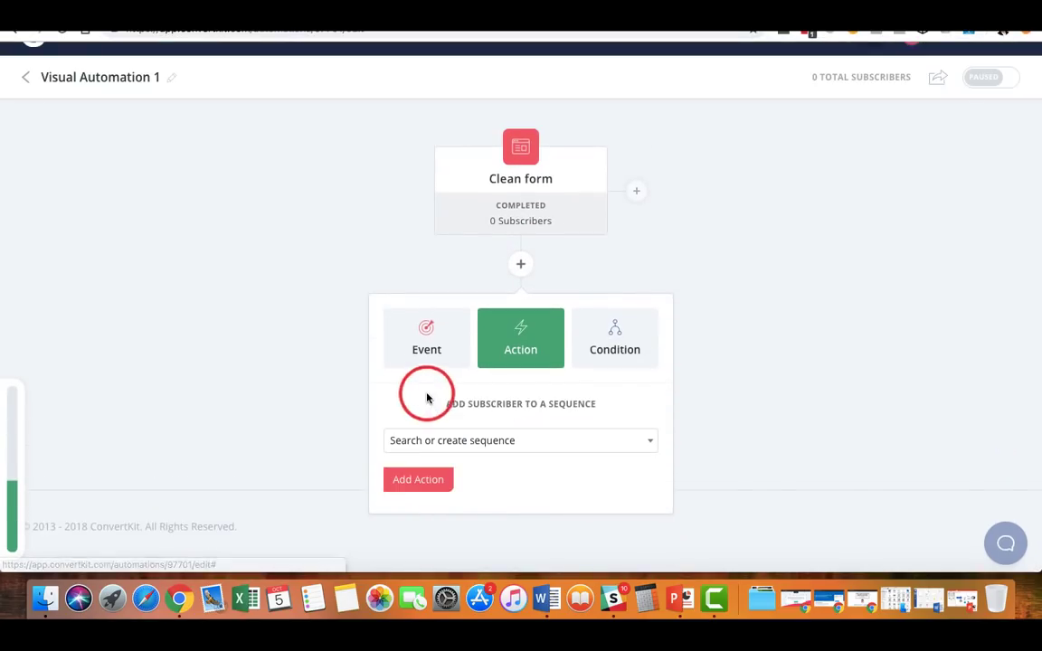
pyautogui.click(440, 440)
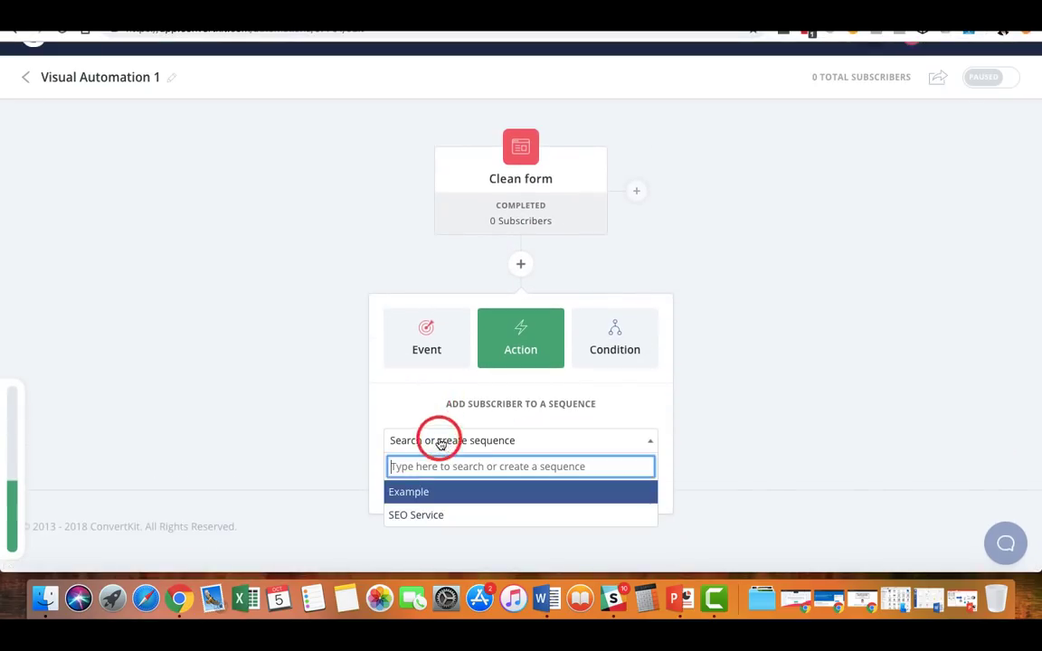
pyautogui.click(431, 495)
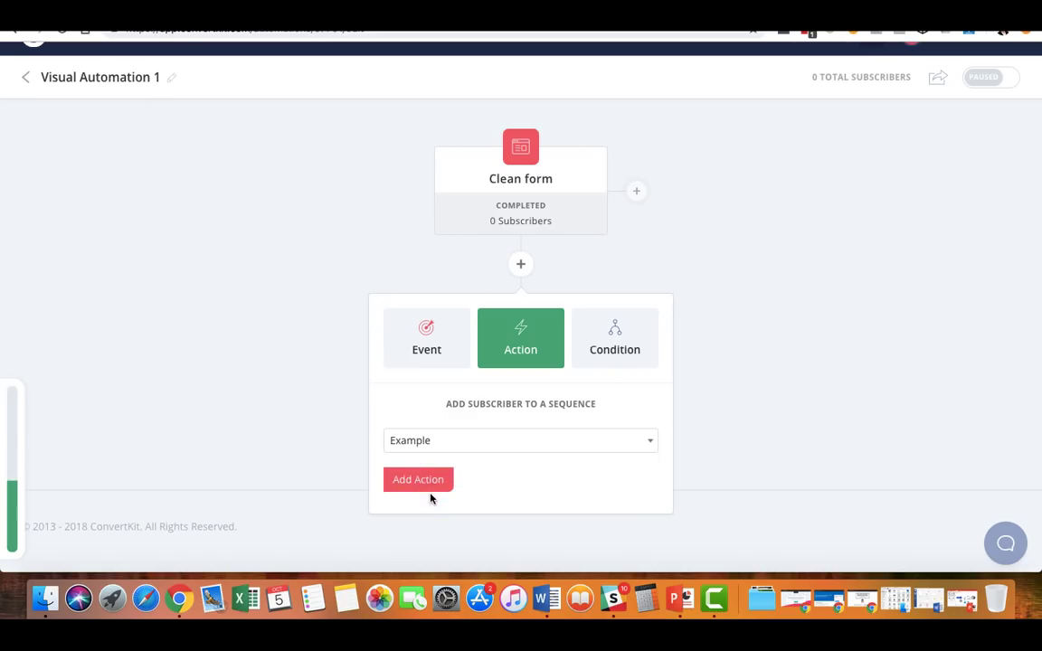
pyautogui.click(428, 487)
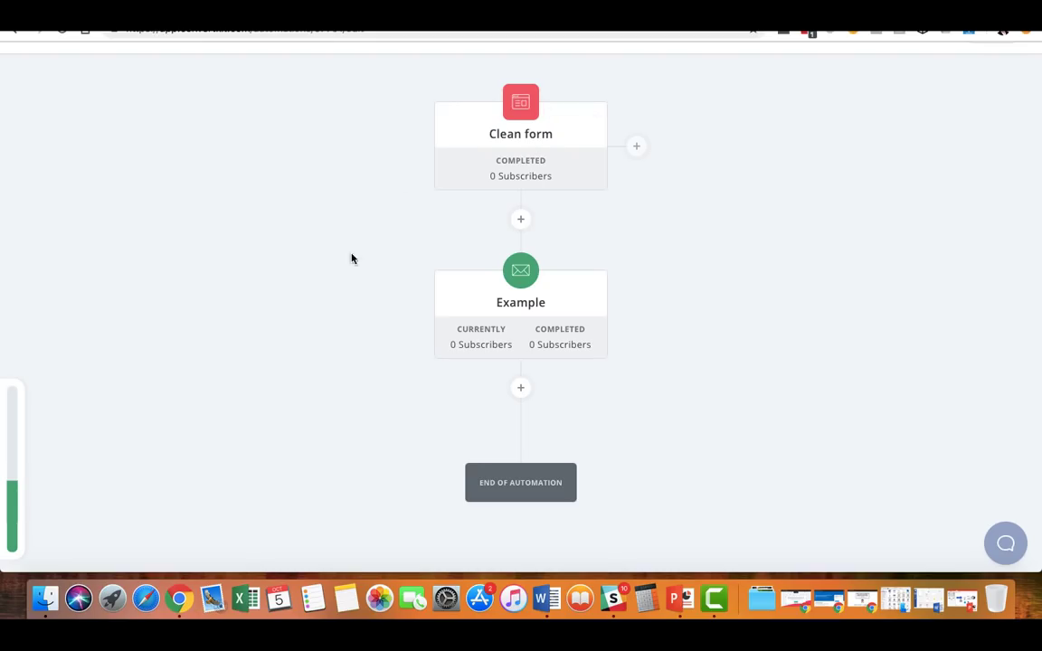
# Step: After the Example sequence, add a condition checking whether the subscriber has the "interested in SEO service" tag
pyautogui.moveTo(515, 311)
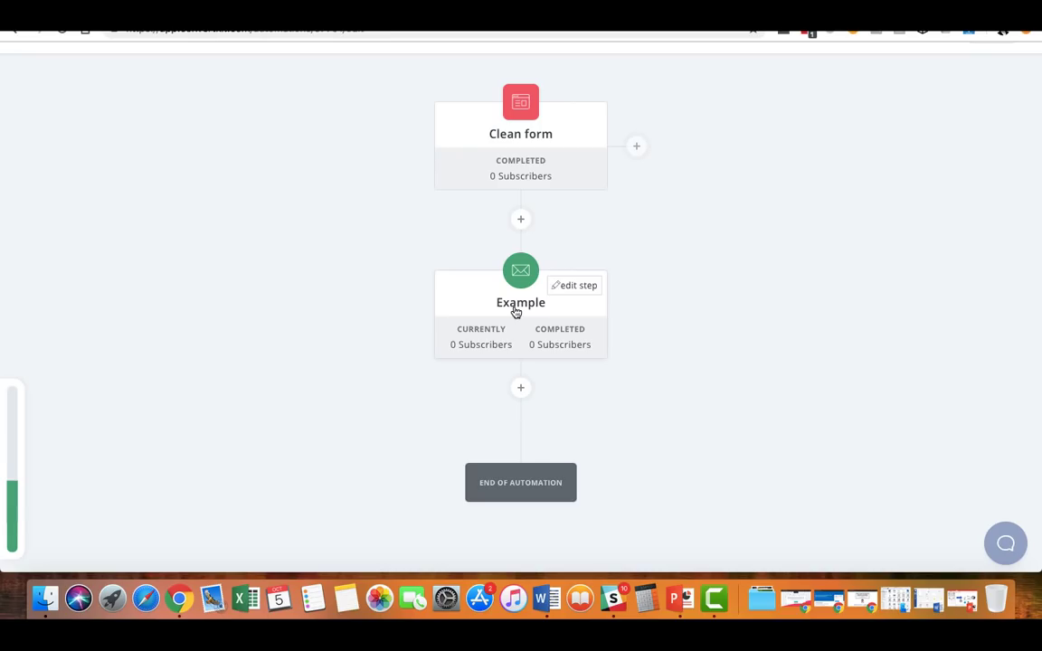
pyautogui.click(523, 392)
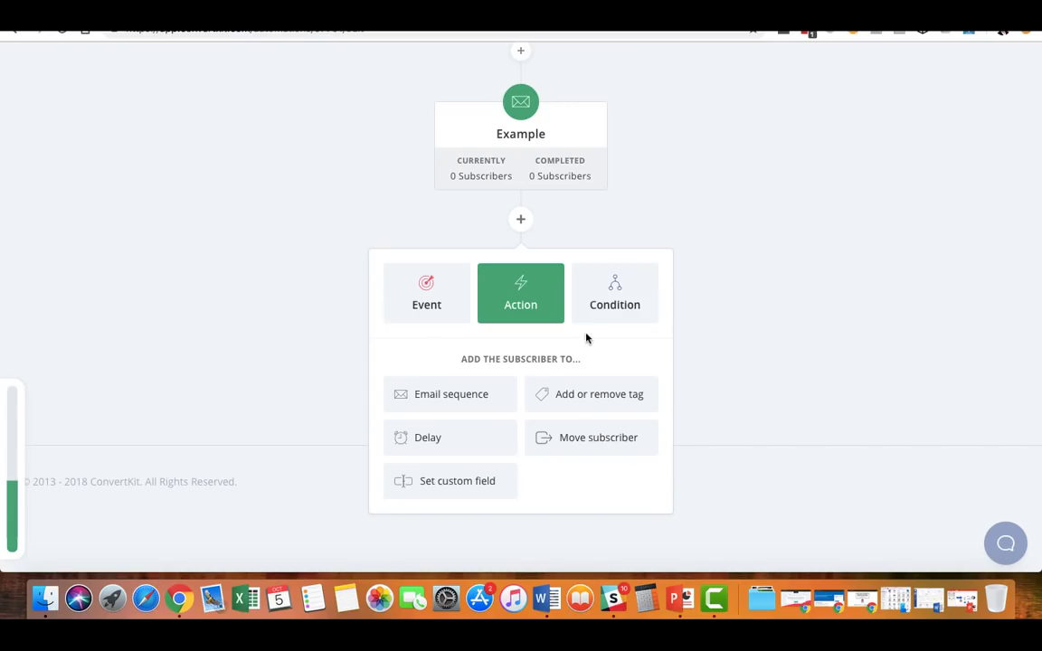
pyautogui.click(616, 300)
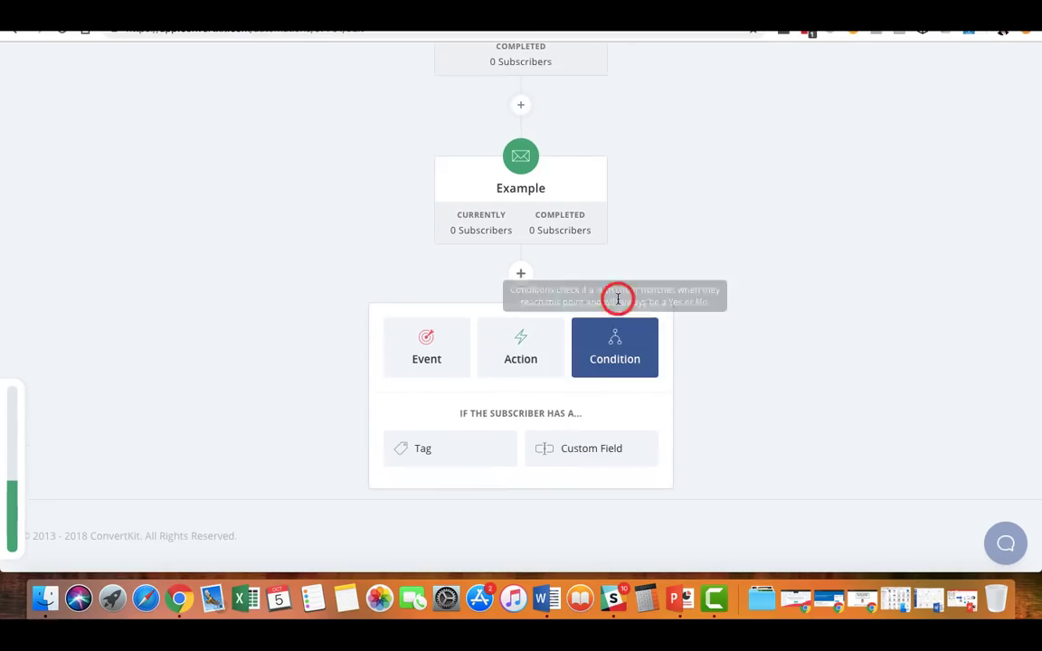
pyautogui.click(457, 454)
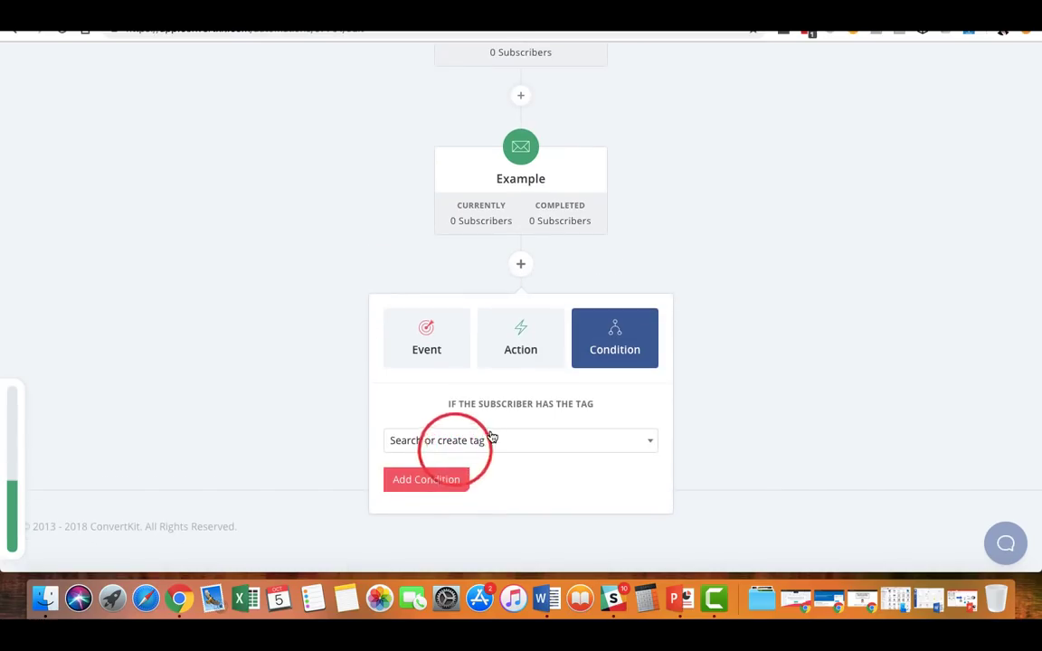
pyautogui.click(494, 441)
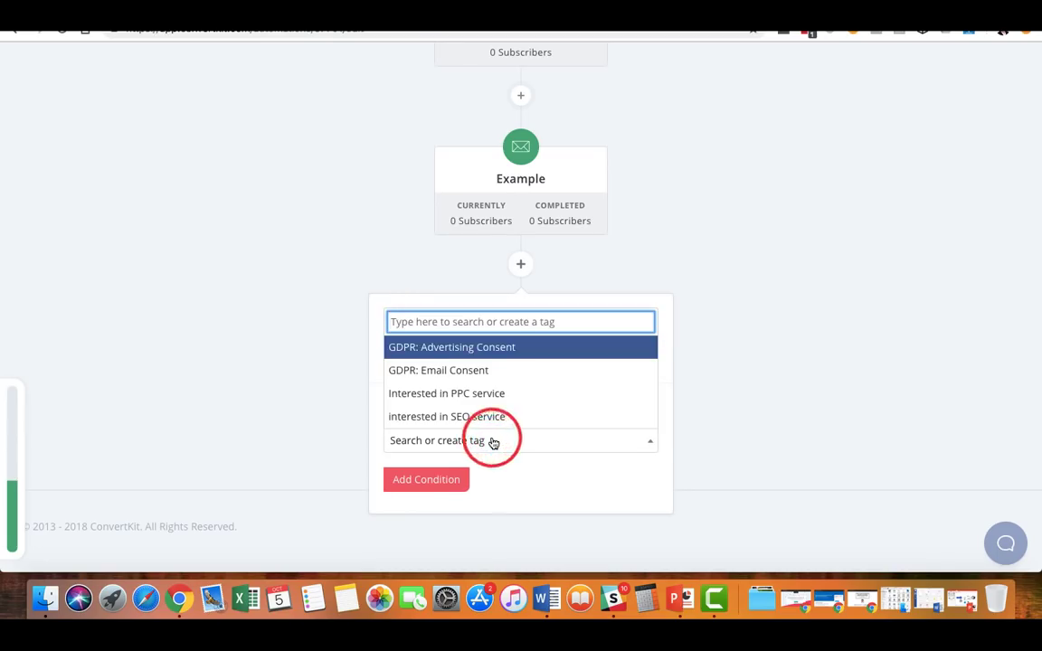
pyautogui.click(466, 422)
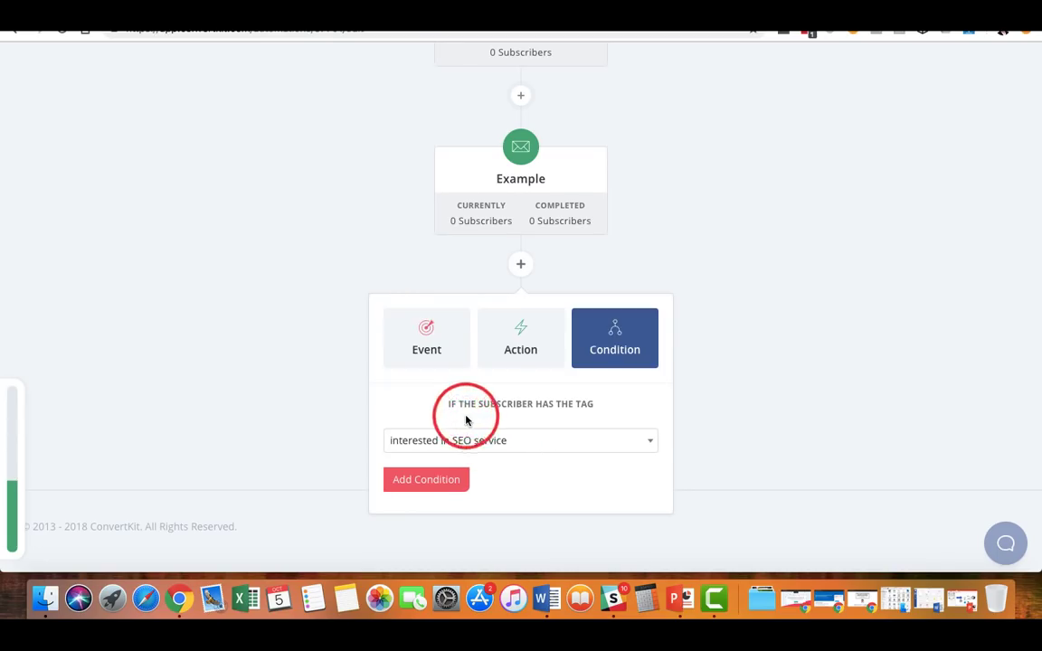
pyautogui.click(426, 479)
# Step: On the condition's Yes branch, add an action that puts subscribers into the SEO Service email sequence
pyautogui.click(344, 351)
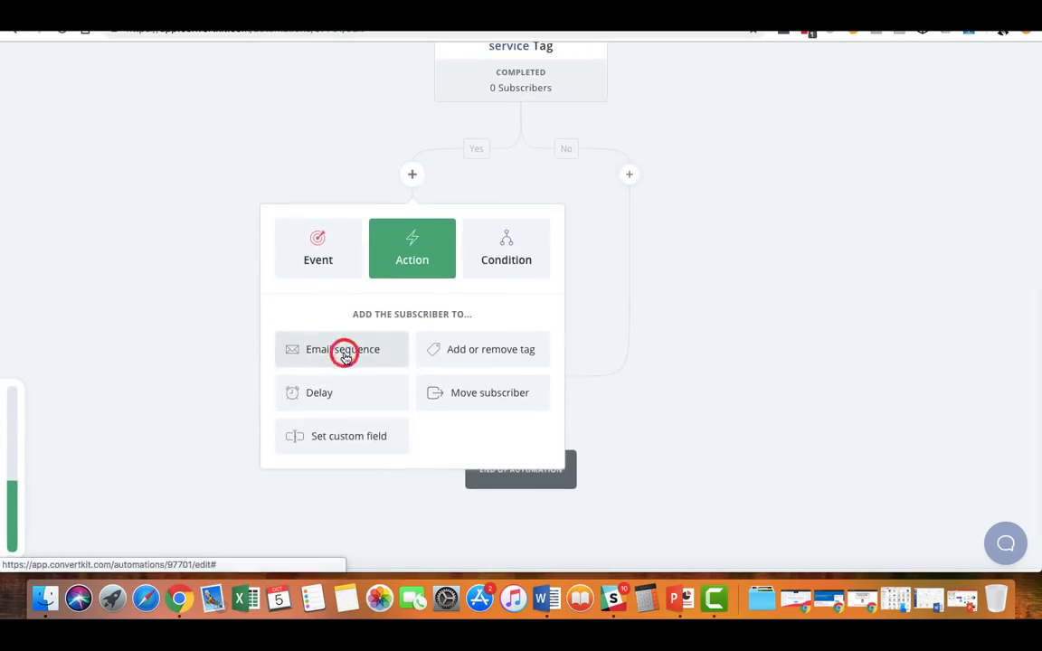
pyautogui.click(330, 356)
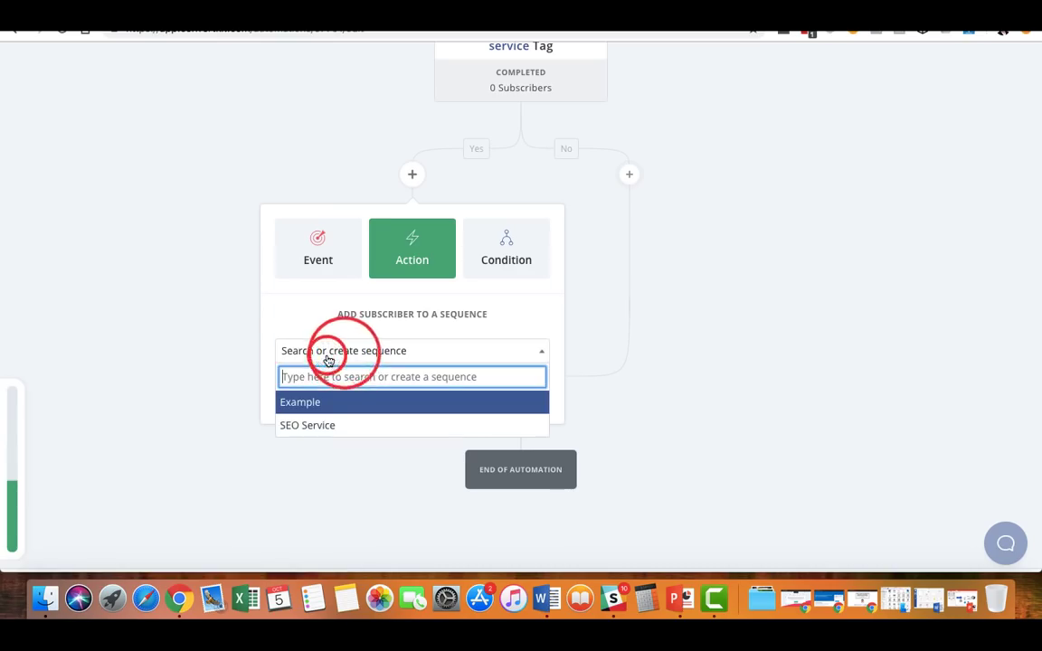
pyautogui.click(306, 425)
pyautogui.click(327, 391)
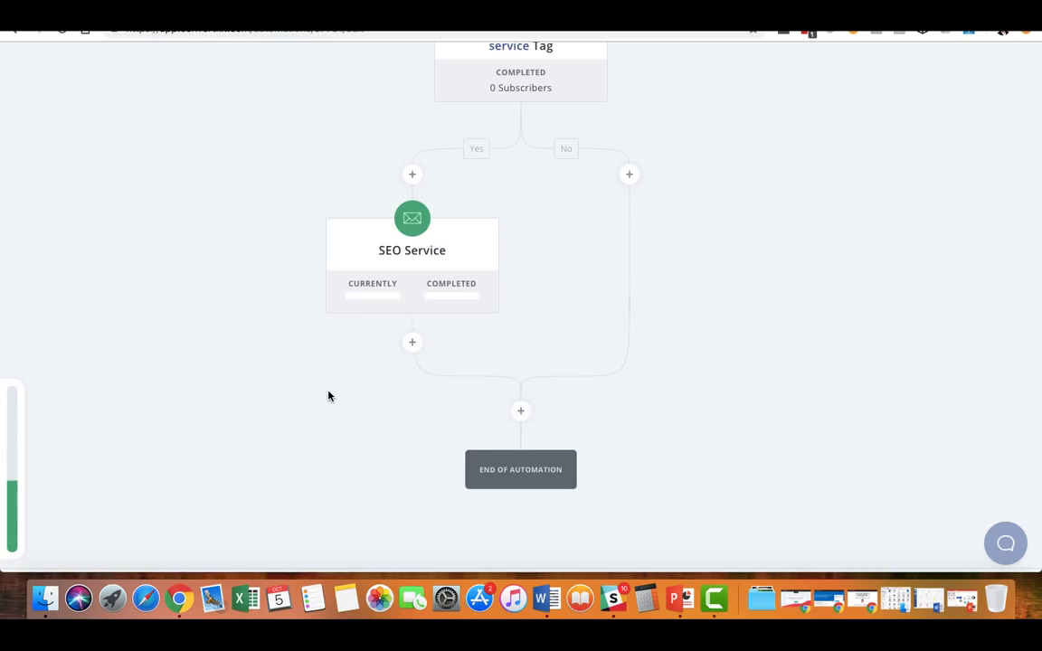
# Step: Review the automation flow from the Clean form event down to the Yes and No branches of the tag condition
pyautogui.scroll(1, 328, 396)
pyautogui.scroll(5, 328, 396)
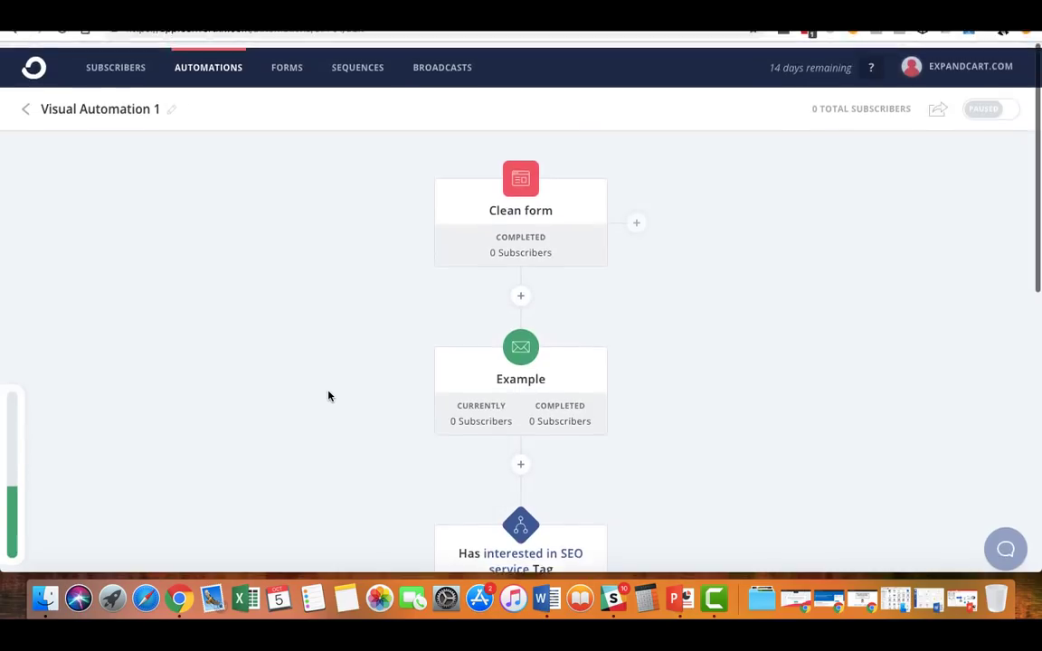
pyautogui.scroll(-2, 328, 396)
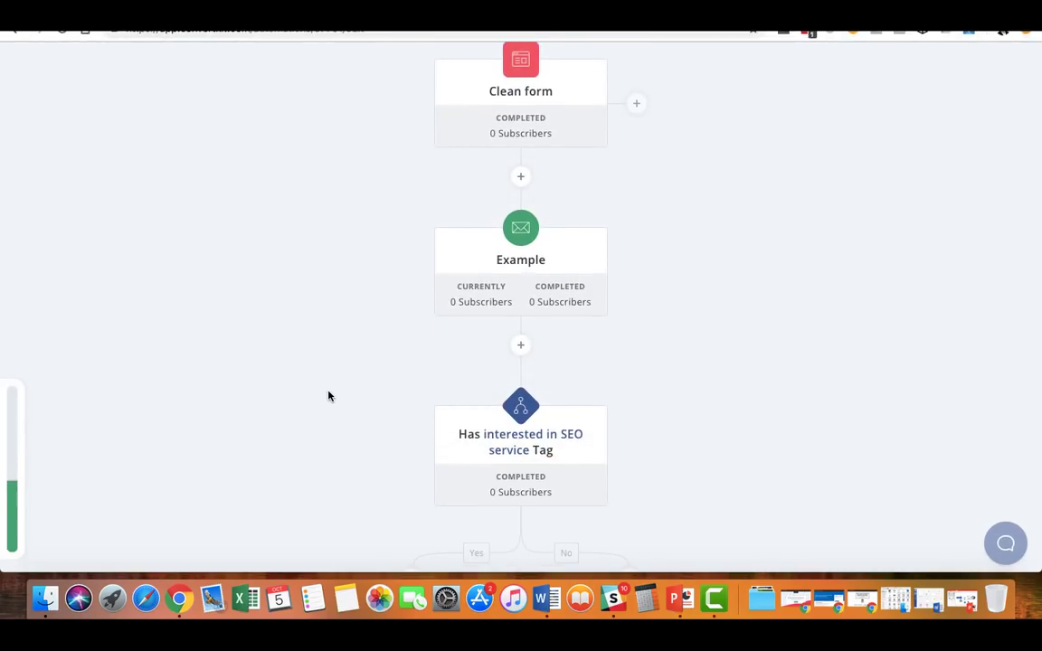
pyautogui.scroll(-2, 328, 396)
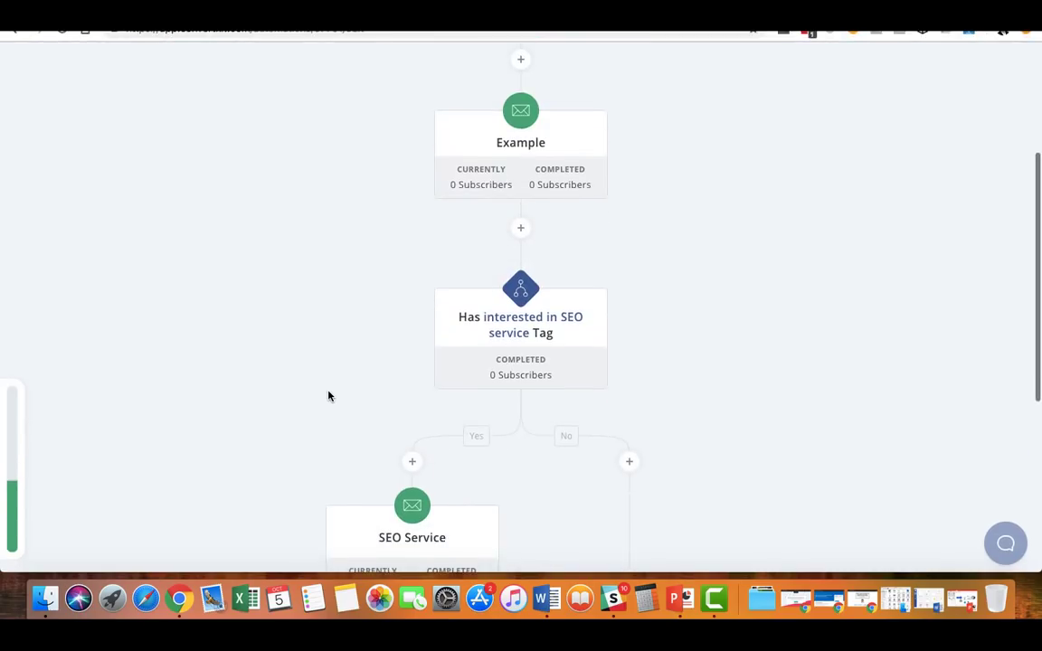
pyautogui.scroll(-3, 624, 477)
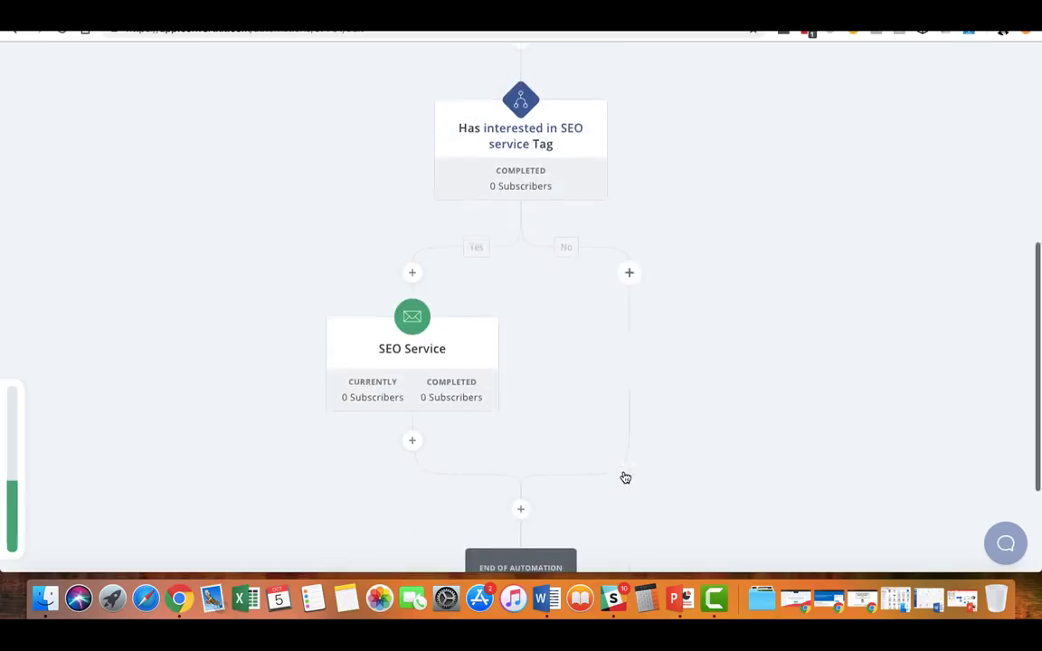
# Step: Look over the complete Visual Automation 1 workflow once more, including the Example sequence and the SEO Service branch
pyautogui.scroll(1, 623, 476)
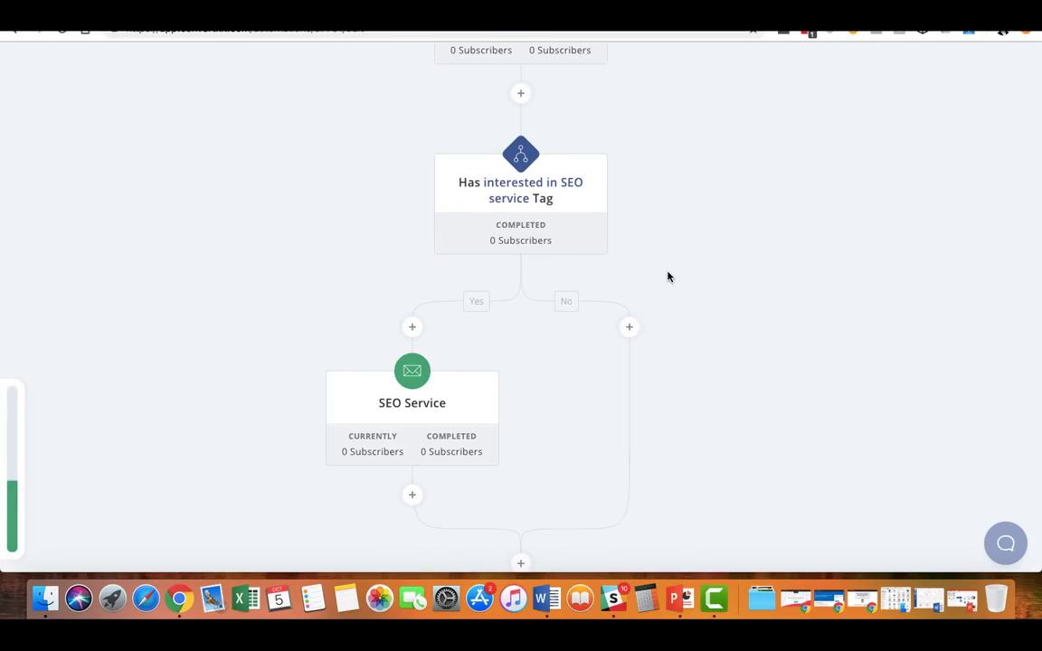
pyautogui.scroll(5, 668, 277)
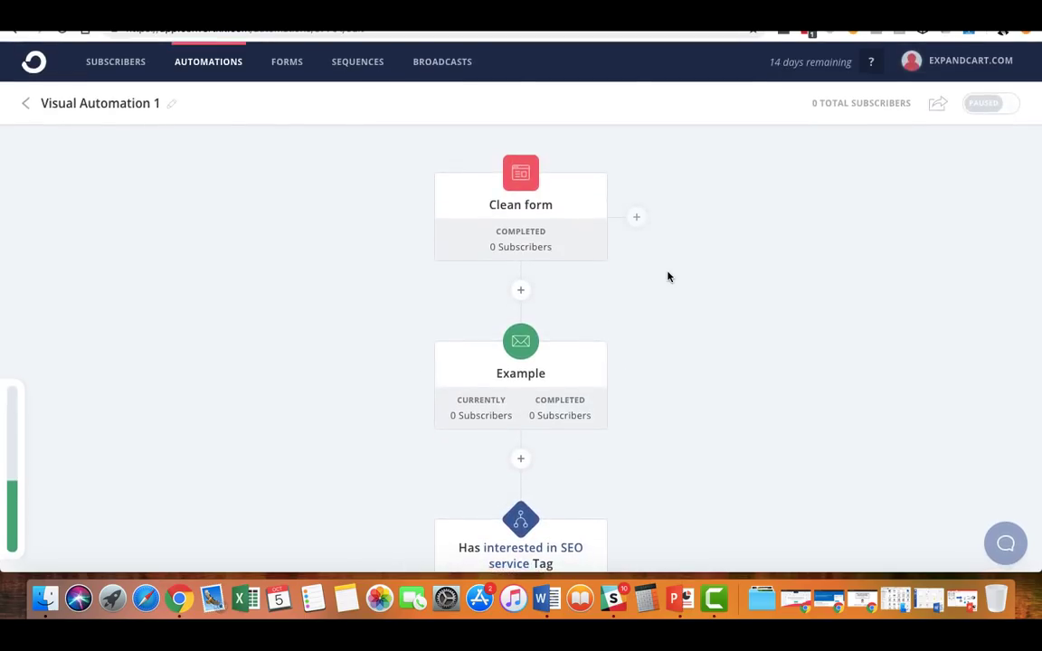
pyautogui.scroll(-3, 667, 276)
pyautogui.scroll(-4, 668, 277)
pyautogui.scroll(7, 668, 276)
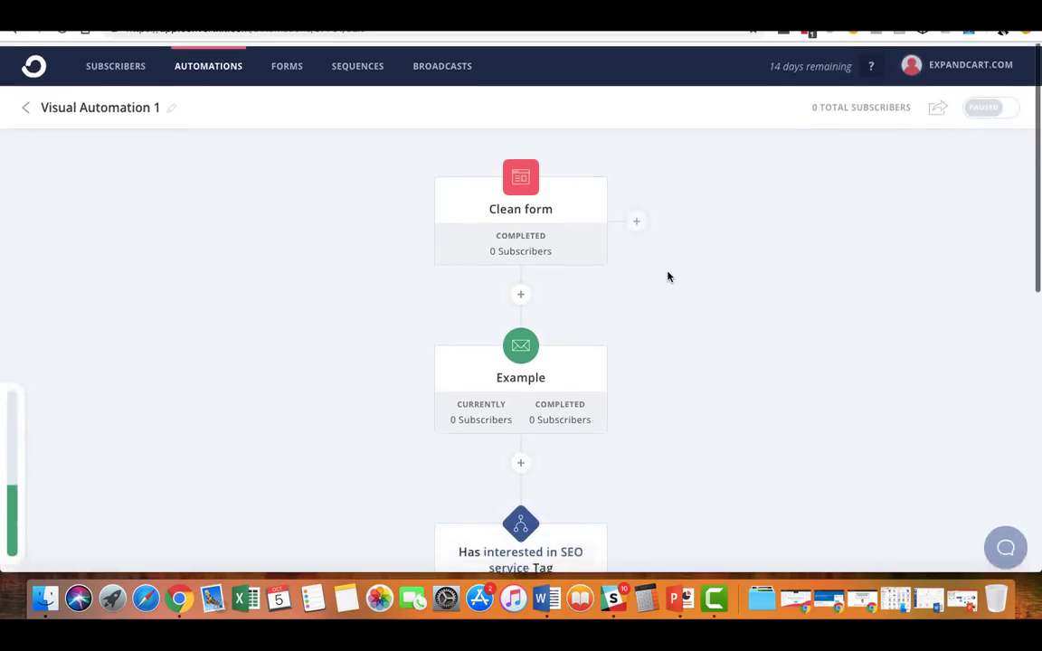
pyautogui.scroll(-10, 667, 276)
pyautogui.scroll(10, 667, 277)
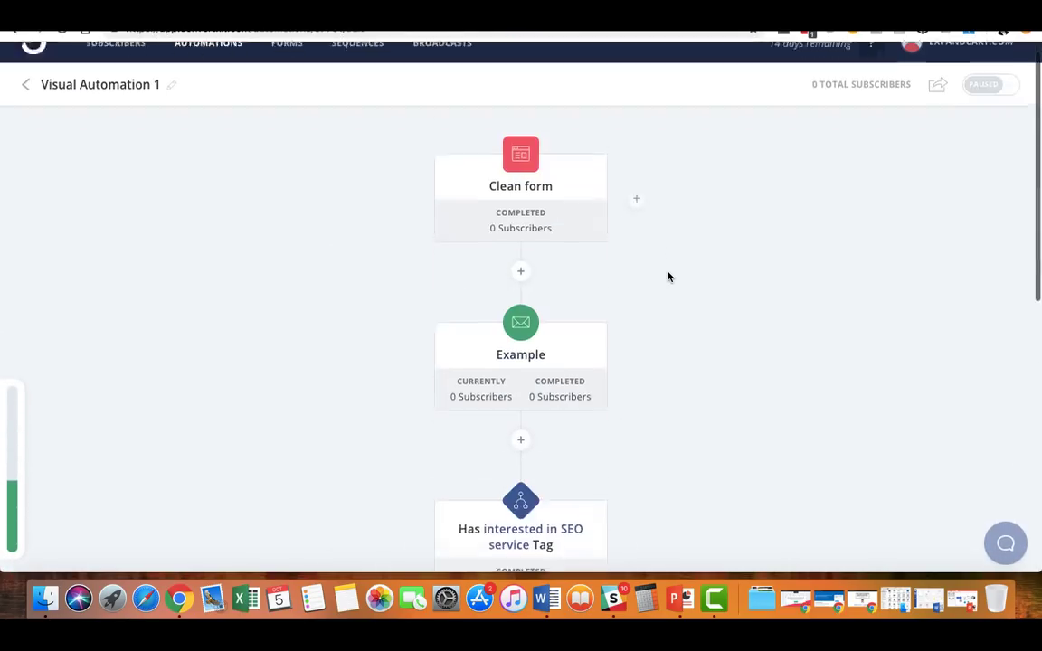
# Step: Start a new email broadcast
pyautogui.click(432, 65)
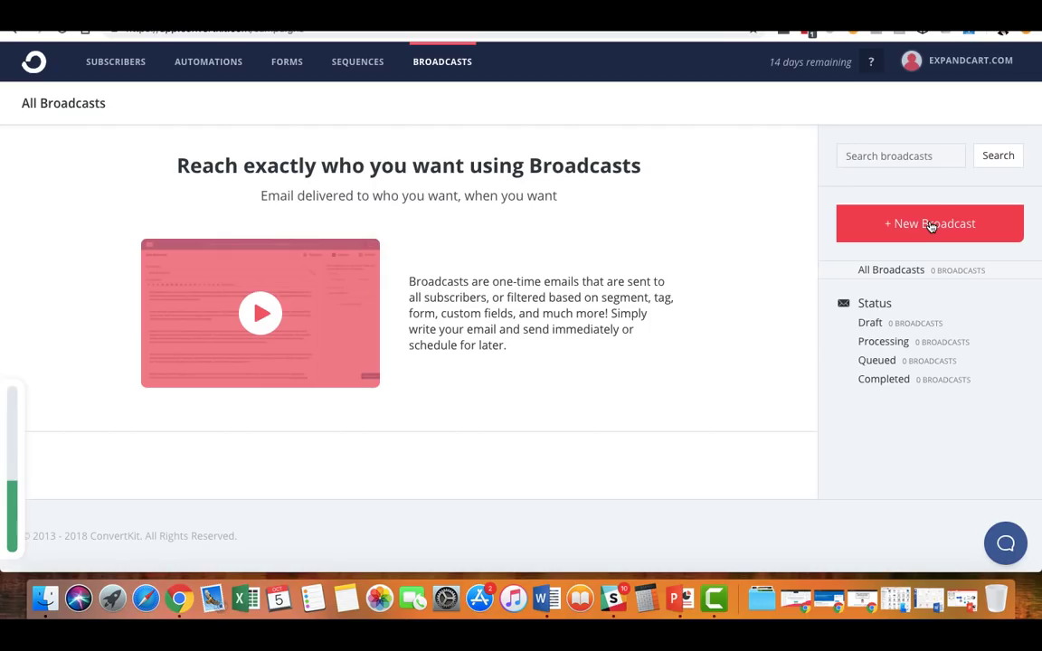
pyautogui.click(931, 225)
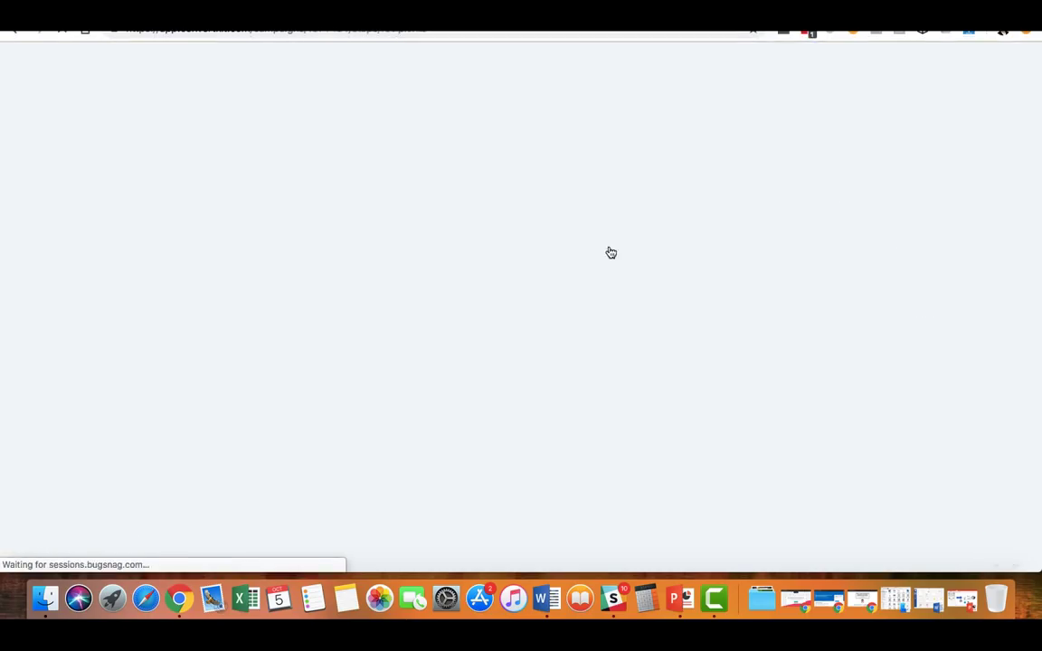
pyautogui.scroll(-2, 609, 252)
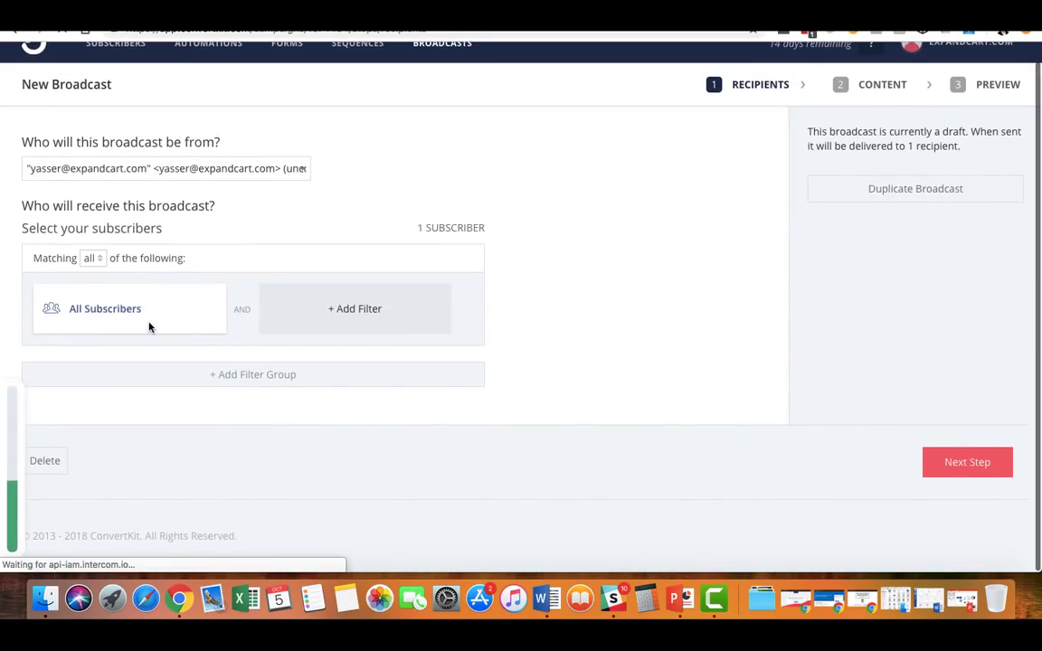
# Step: Restrict the broadcast's recipients to people subscribed to the Clean form, and continue to the email content
pyautogui.click(119, 304)
pyautogui.click(121, 314)
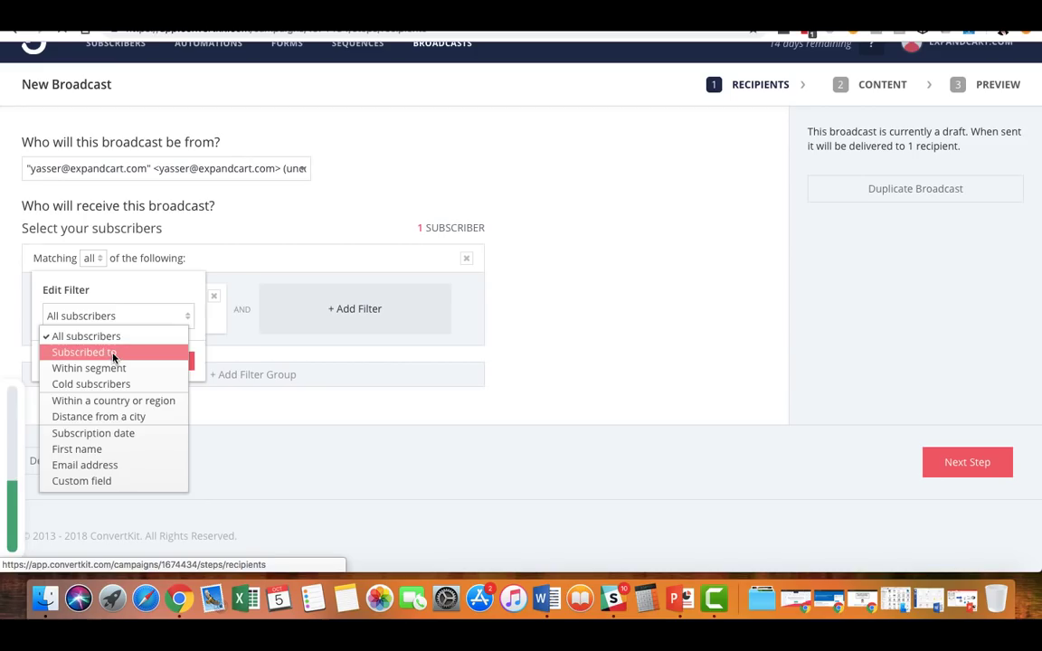
pyautogui.click(113, 354)
pyautogui.click(113, 355)
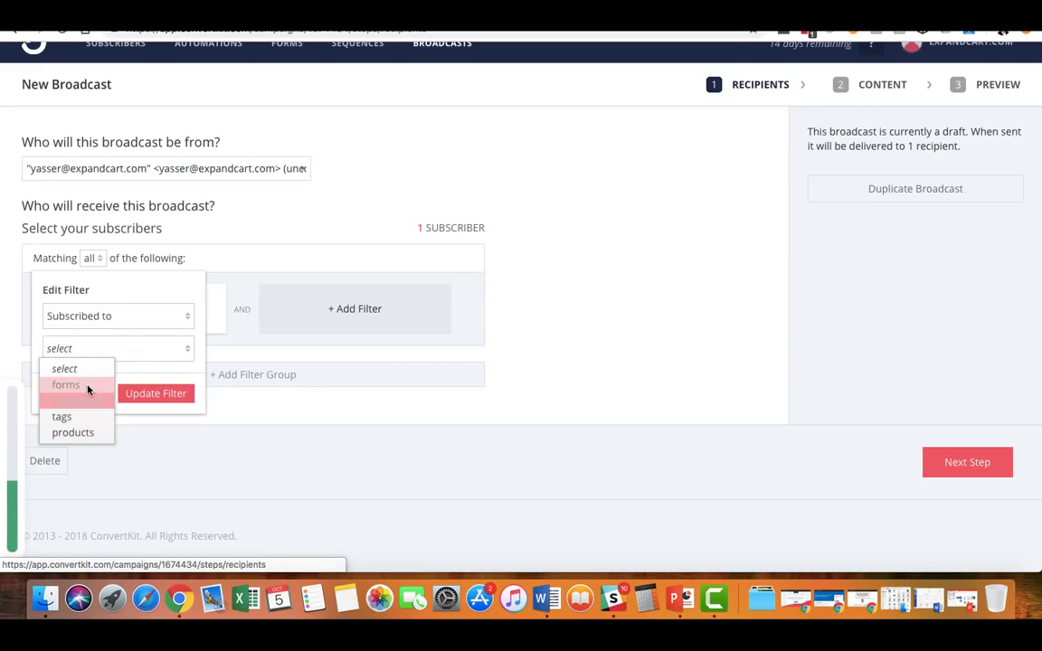
pyautogui.click(84, 387)
pyautogui.click(133, 389)
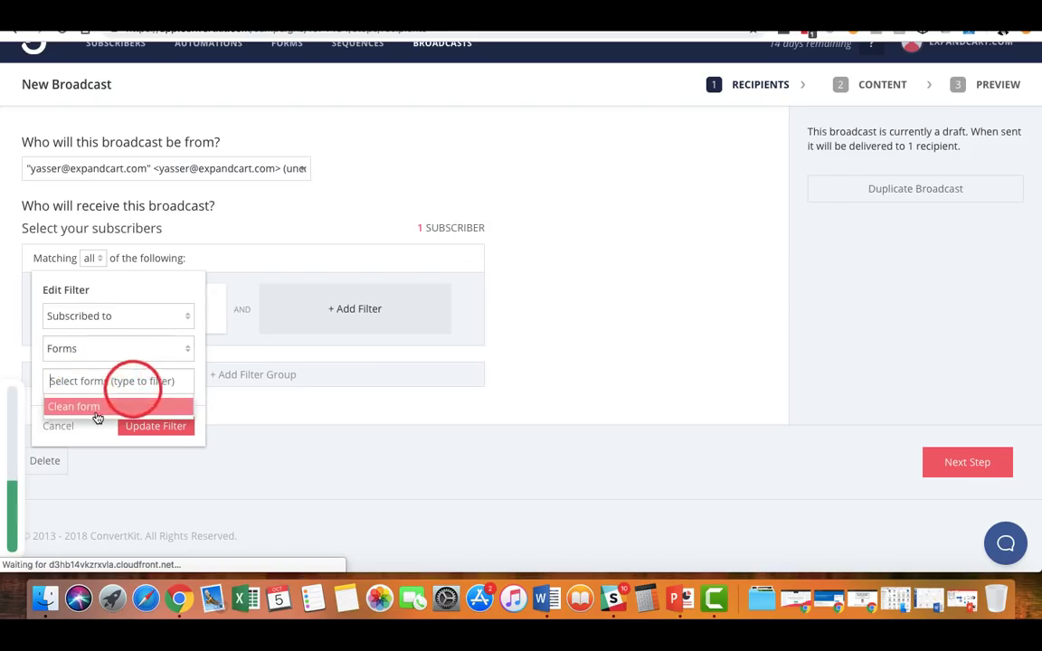
pyautogui.click(93, 406)
pyautogui.click(155, 428)
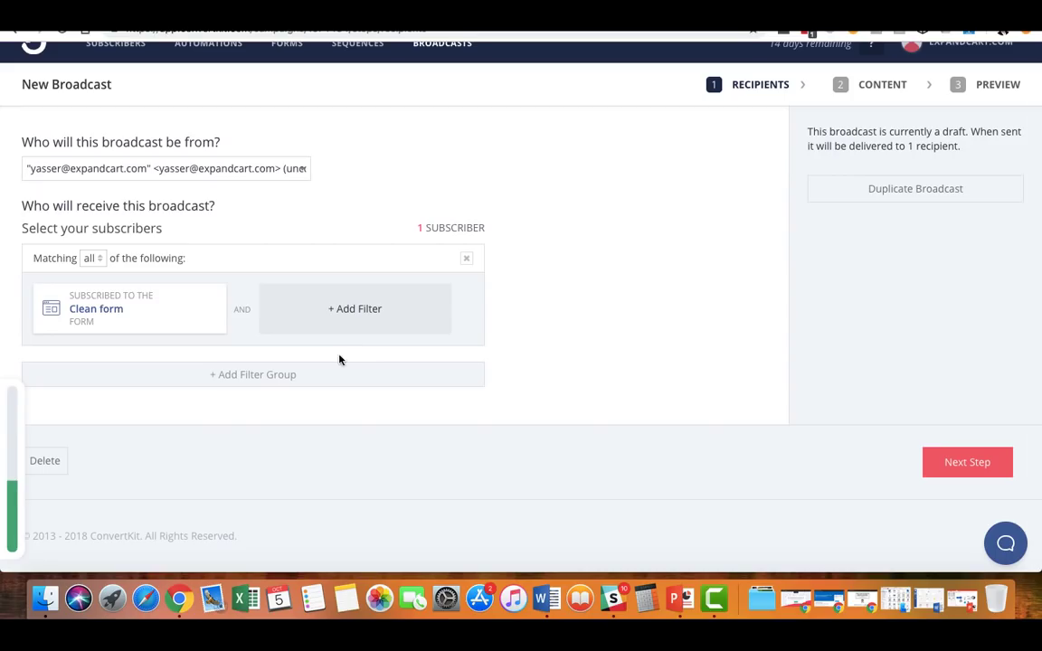
pyautogui.click(968, 463)
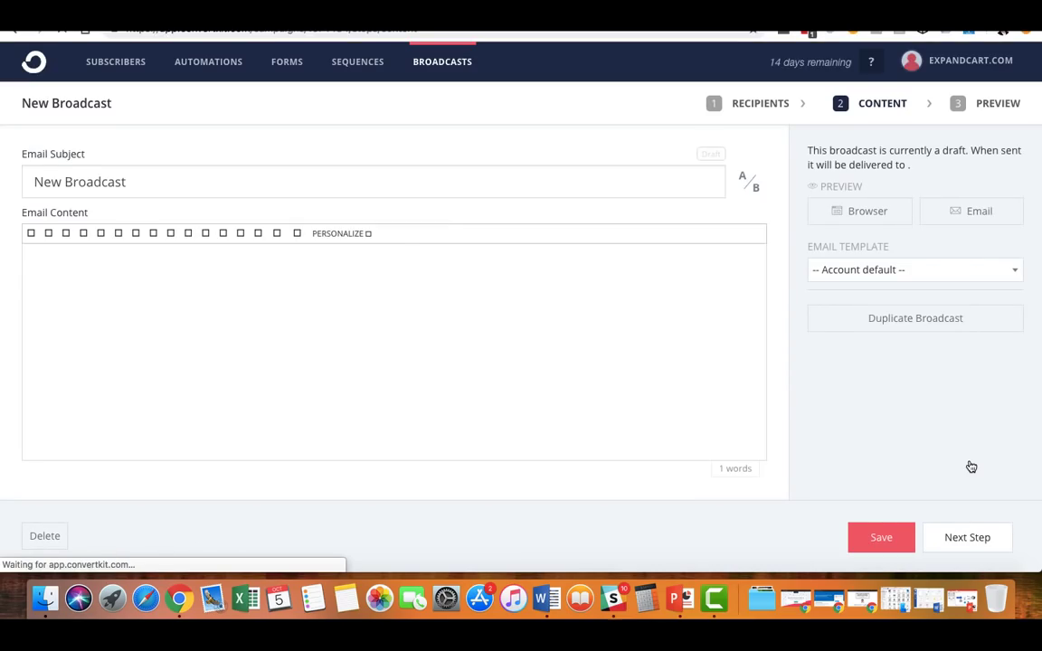
# Step: Replace the email subject with "Hello It's the black Friday offer 70% SALE"
pyautogui.click(259, 177)
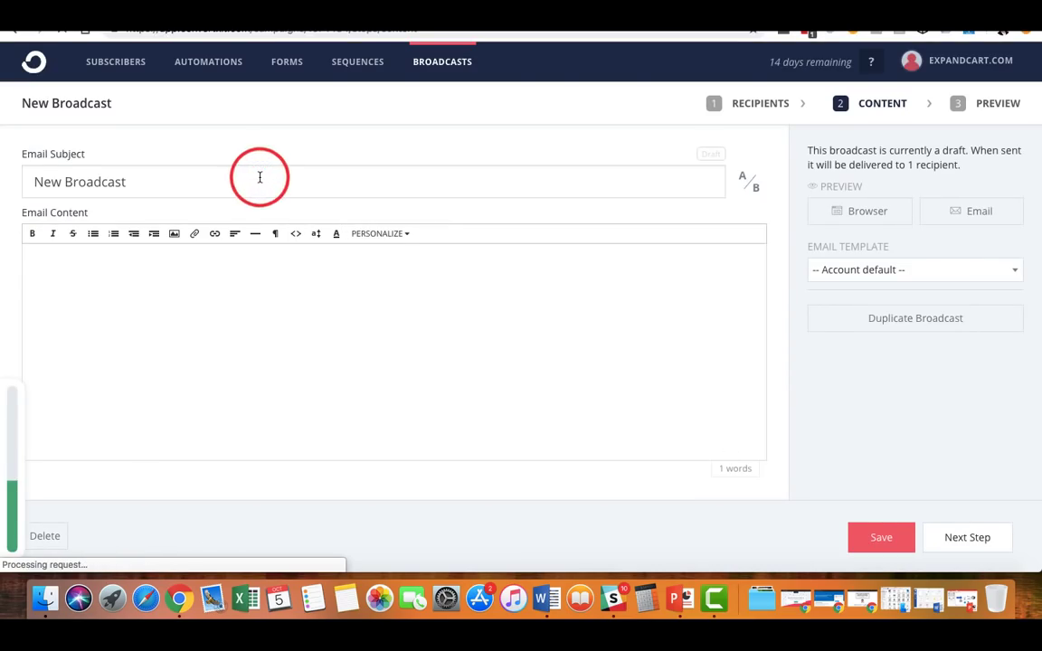
pyautogui.click(279, 330)
pyautogui.click(196, 187)
pyautogui.tripleClick(196, 187)
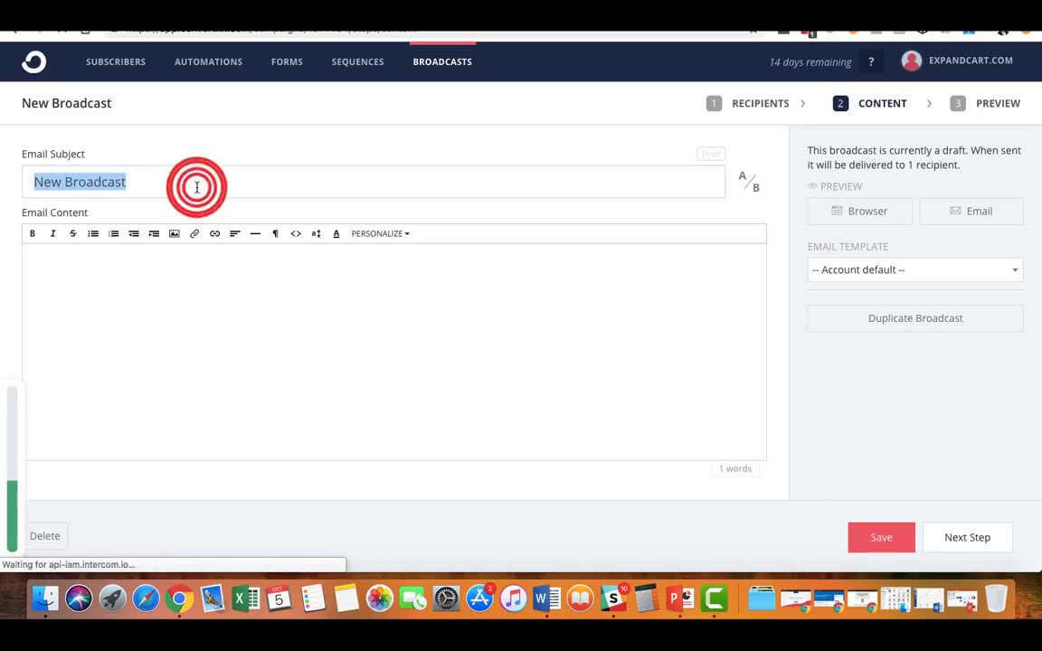
pyautogui.write("Hello It's the black Friday offer 70% SALE")
# Step: Fill the email body with the placeholder lines "kjdhaskjdh aks" and "asdasdas", and proceed to the broadcast preview
pyautogui.click(279, 366)
pyautogui.write('kjdhaskjdh aks')
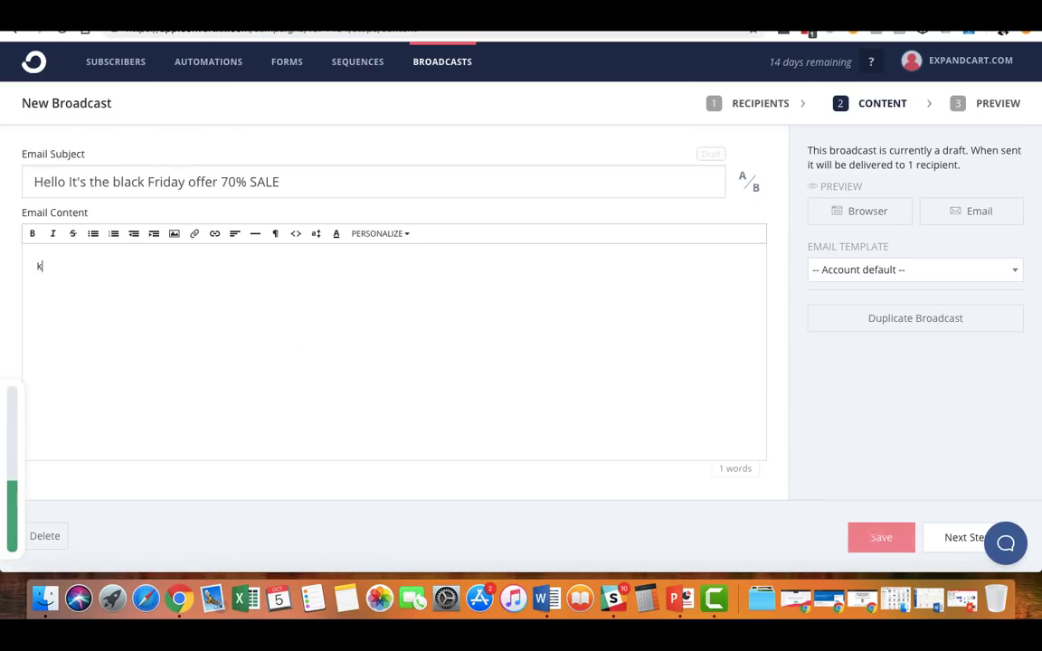
pyautogui.press('Return')
pyautogui.write('asdasdas')
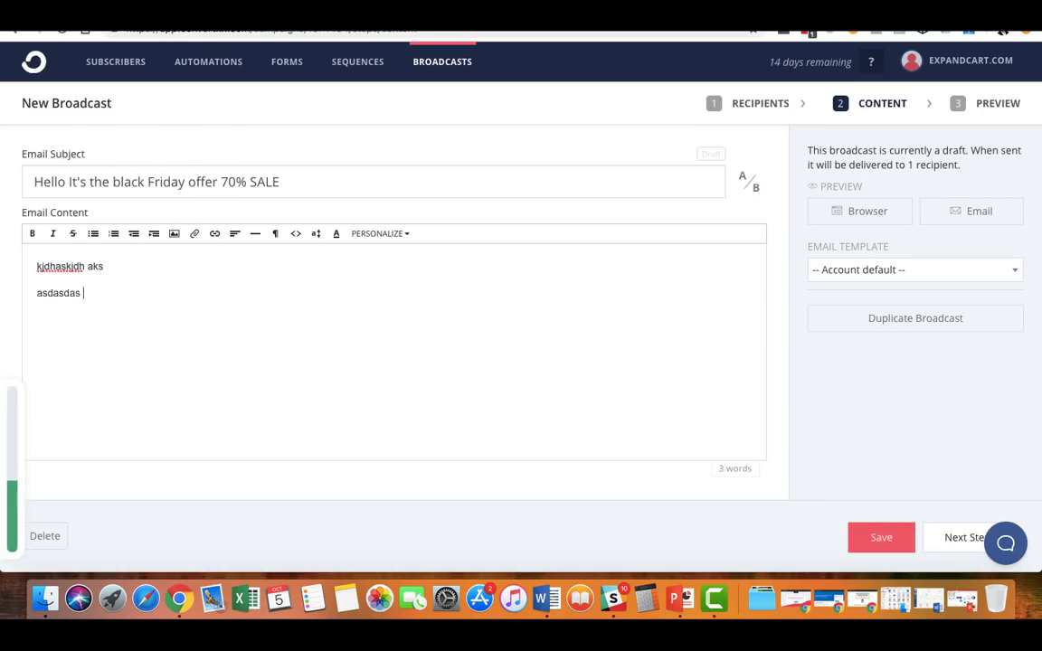
pyautogui.press('Return')
pyautogui.scroll(-2, 370, 410)
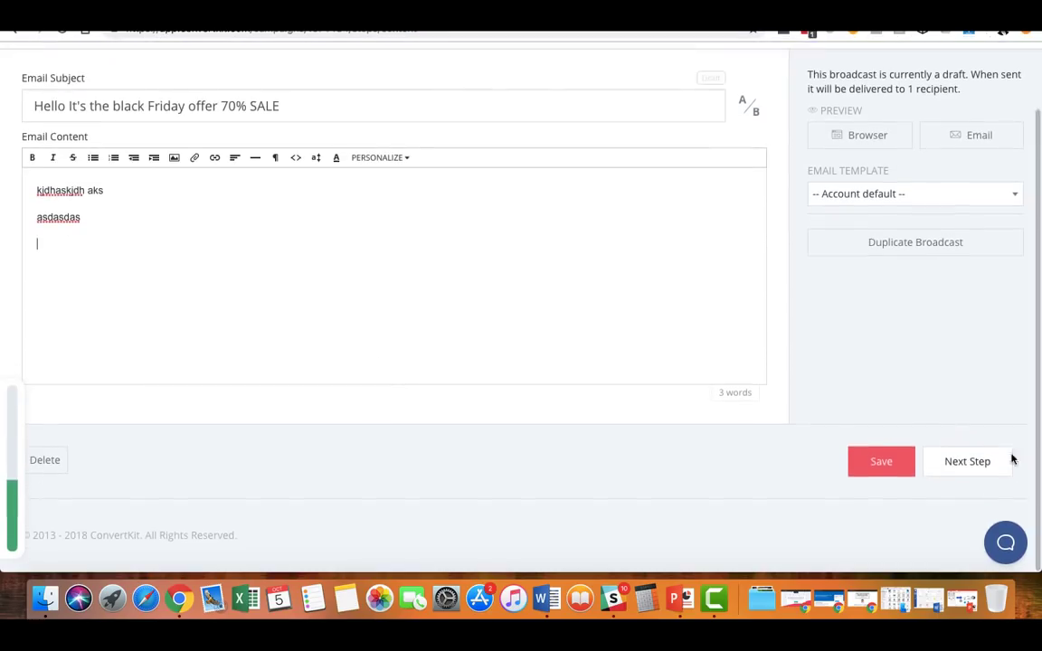
pyautogui.click(966, 467)
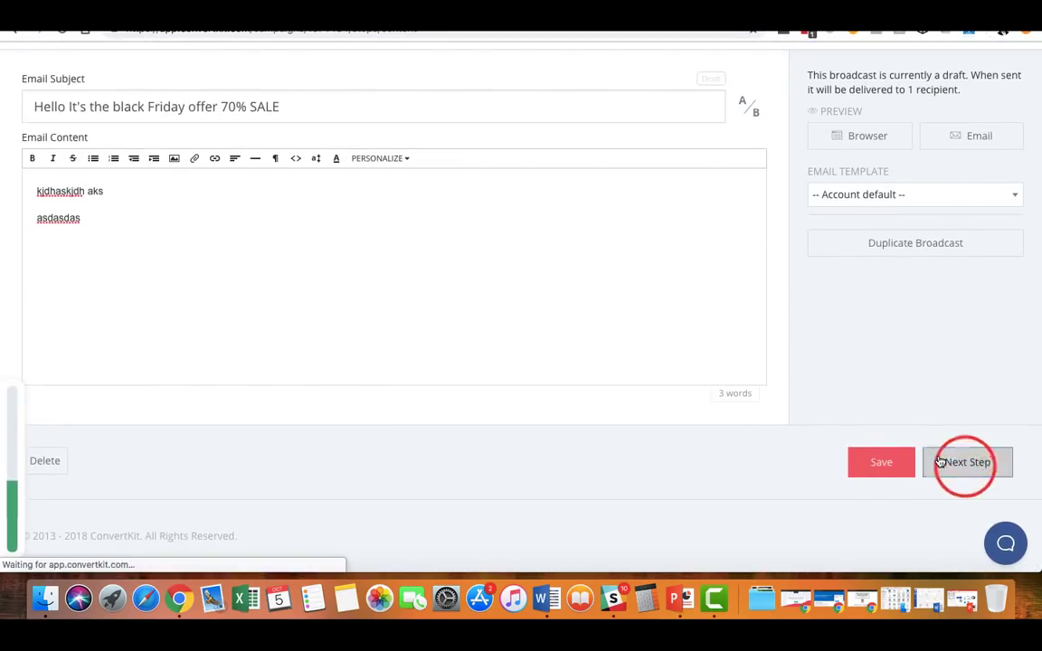